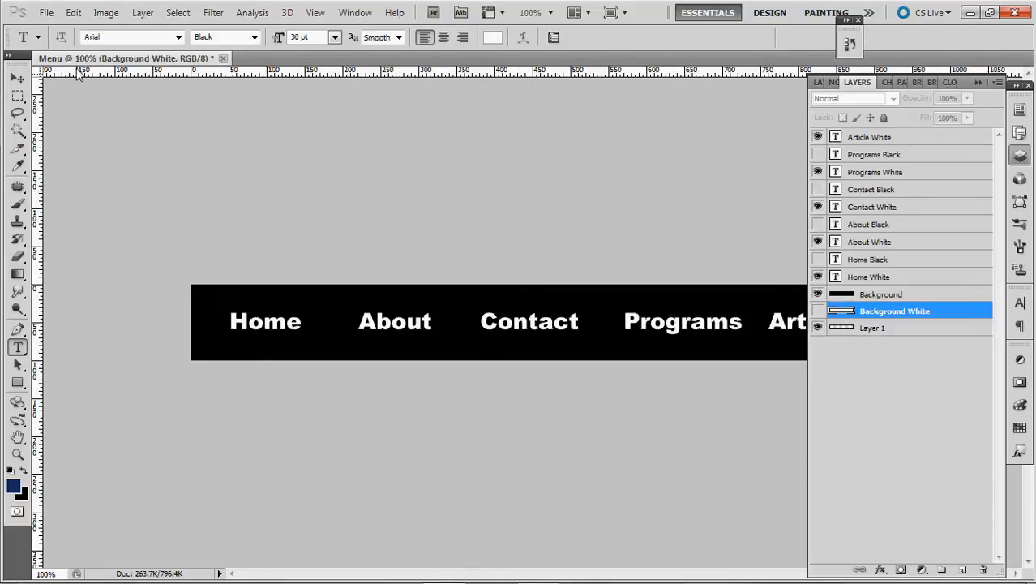
pyautogui.click(45, 13)
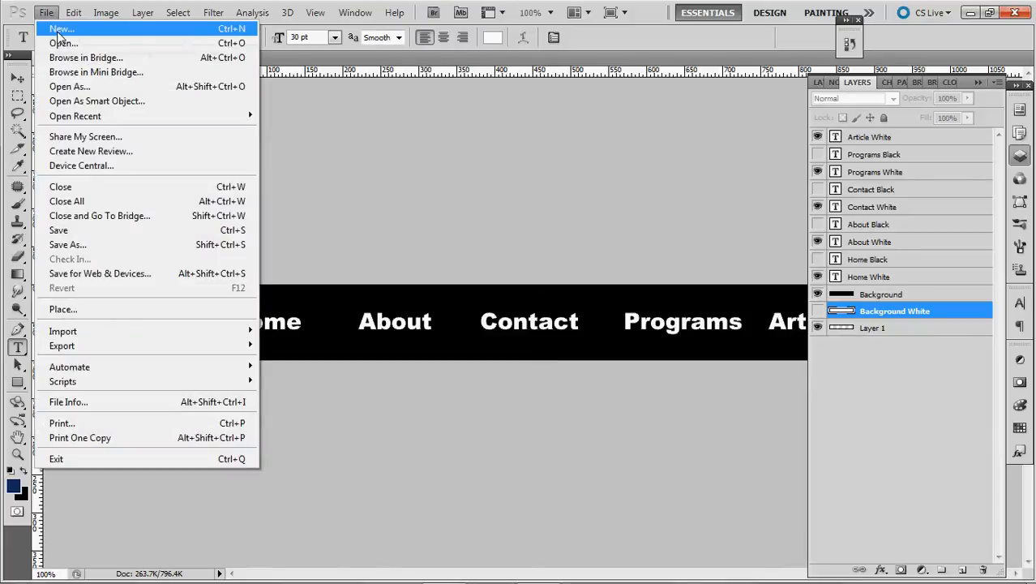
pyautogui.click(59, 30)
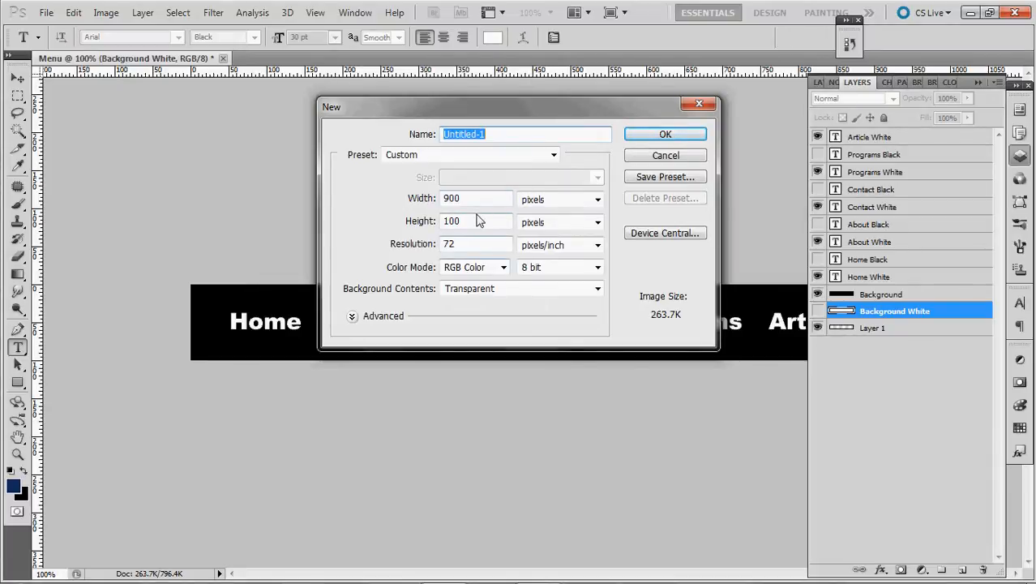
pyautogui.click(658, 161)
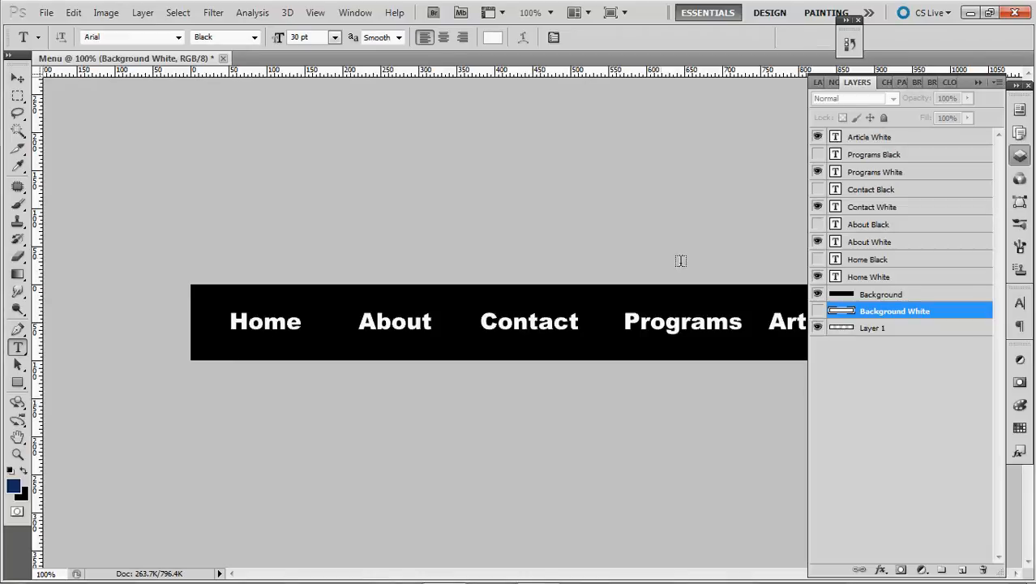
# Step: Duplicate the Article White text layer and rename the copy Article Black
pyautogui.keyDown('alt'); pyautogui.moveTo(876, 141); pyautogui.dragTo(873, 133); pyautogui.keyUp('alt')
pyautogui.doubleClick(892, 140)
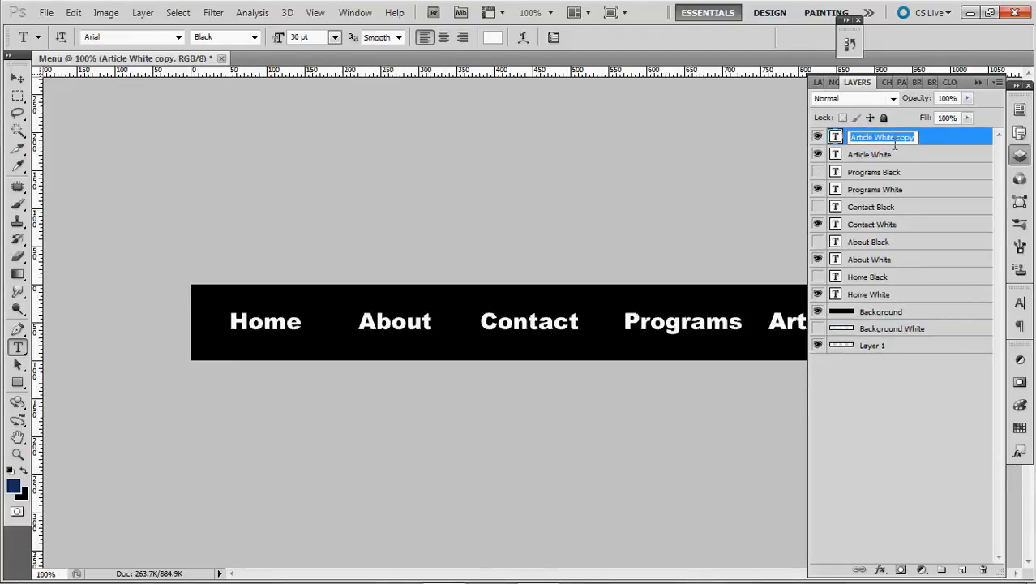
pyautogui.moveTo(875, 138); pyautogui.dragTo(925, 145)
pyautogui.write('Black')
pyautogui.press('Return')
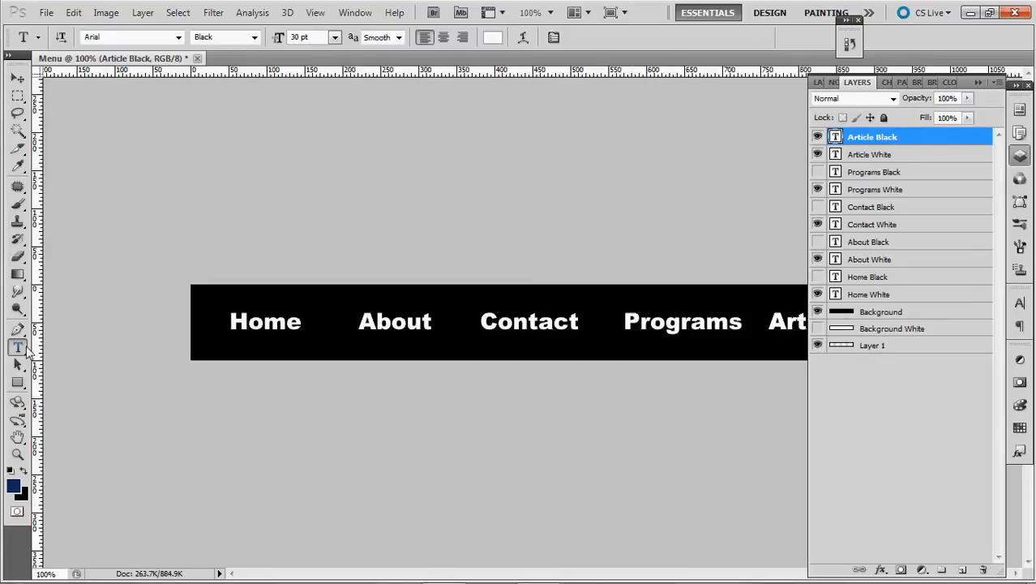
# Step: Set the Article Black layer's text color to RGB 0, 0, 0 and hide that layer
pyautogui.click(492, 37)
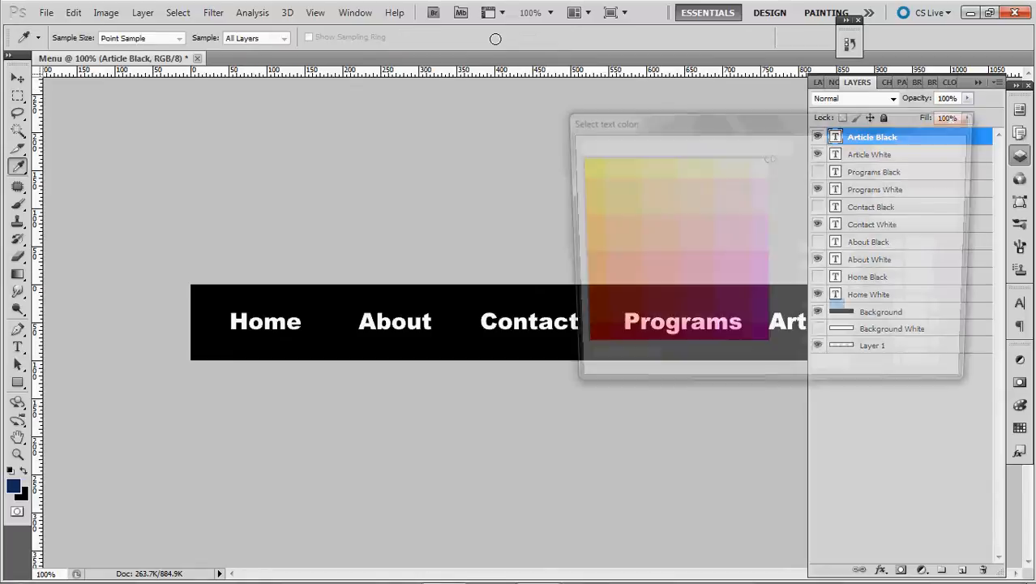
pyautogui.write('0')
pyautogui.press('Tab')
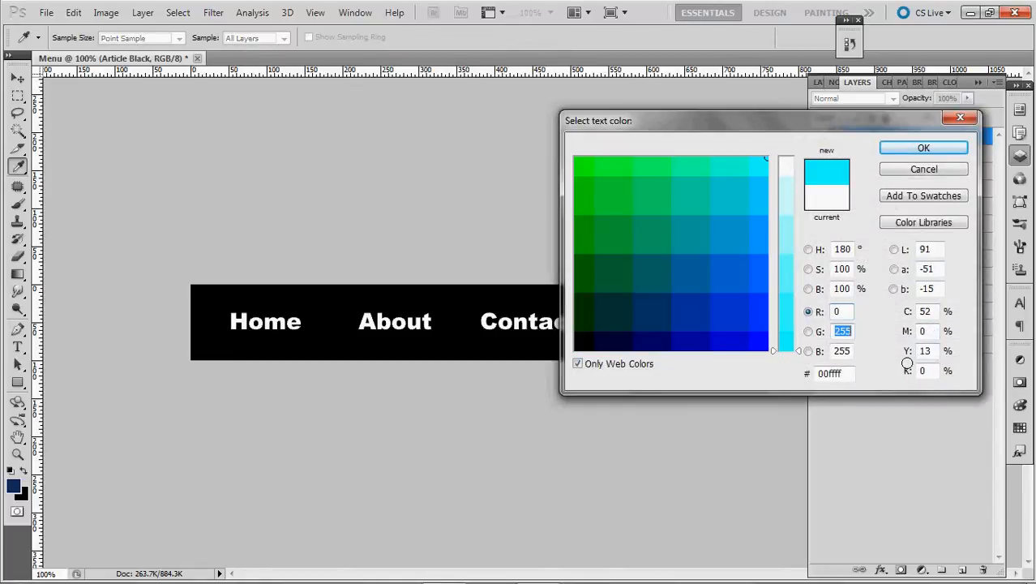
pyautogui.write('0')
pyautogui.press('Tab')
pyautogui.write('0')
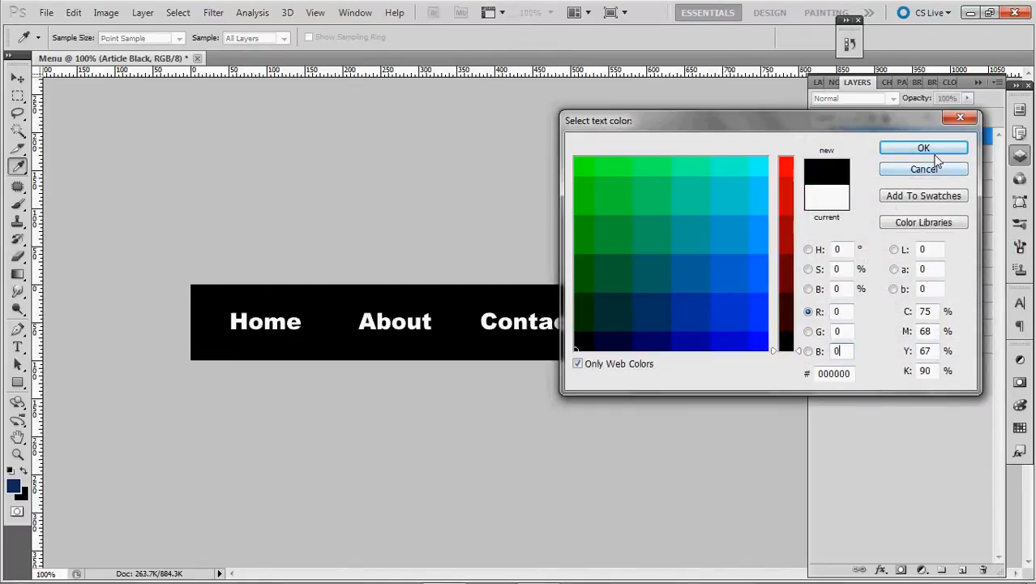
pyautogui.click(931, 150)
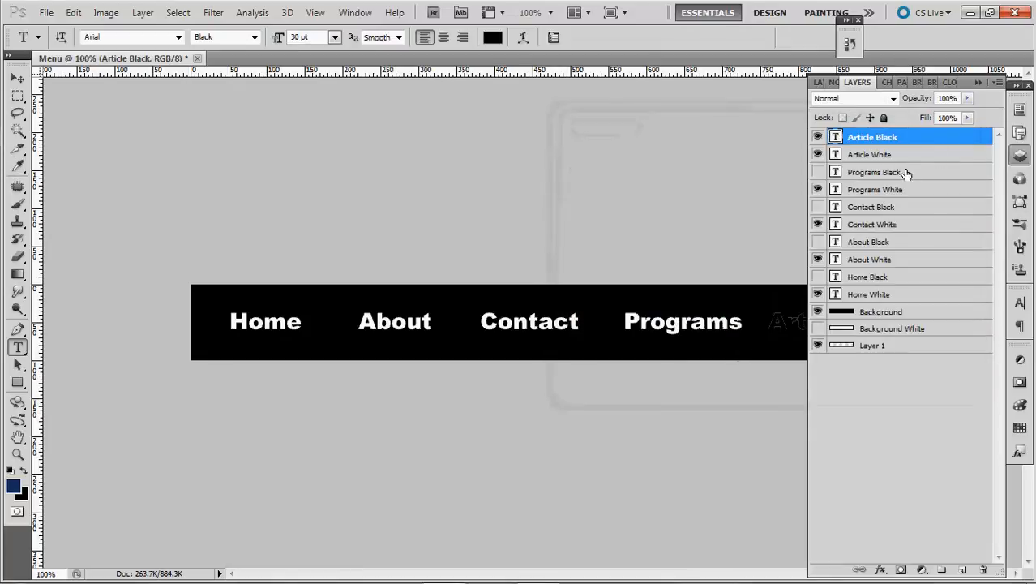
pyautogui.click(819, 138)
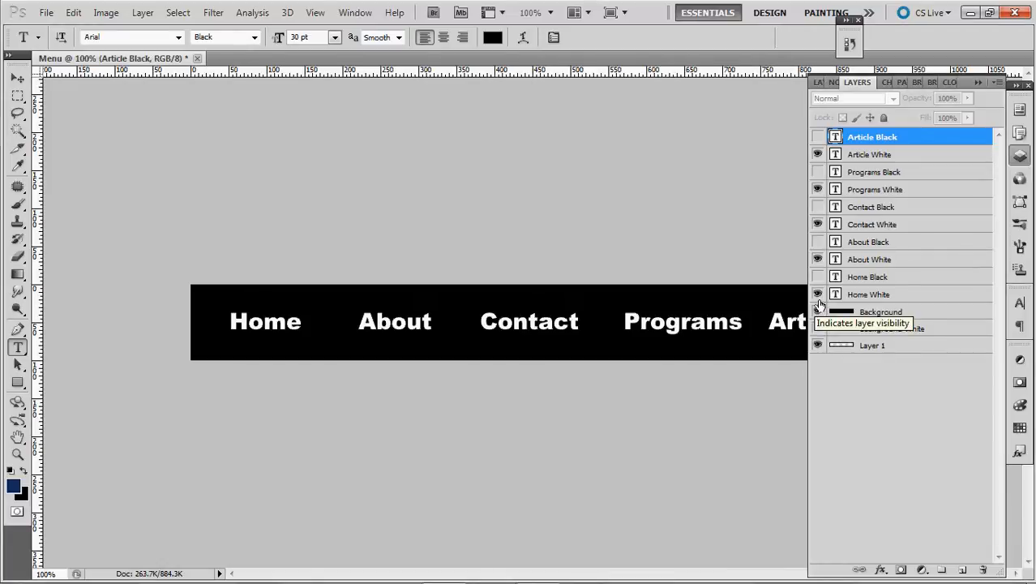
# Step: Delete the existing Normal layer comp
pyautogui.click(819, 84)
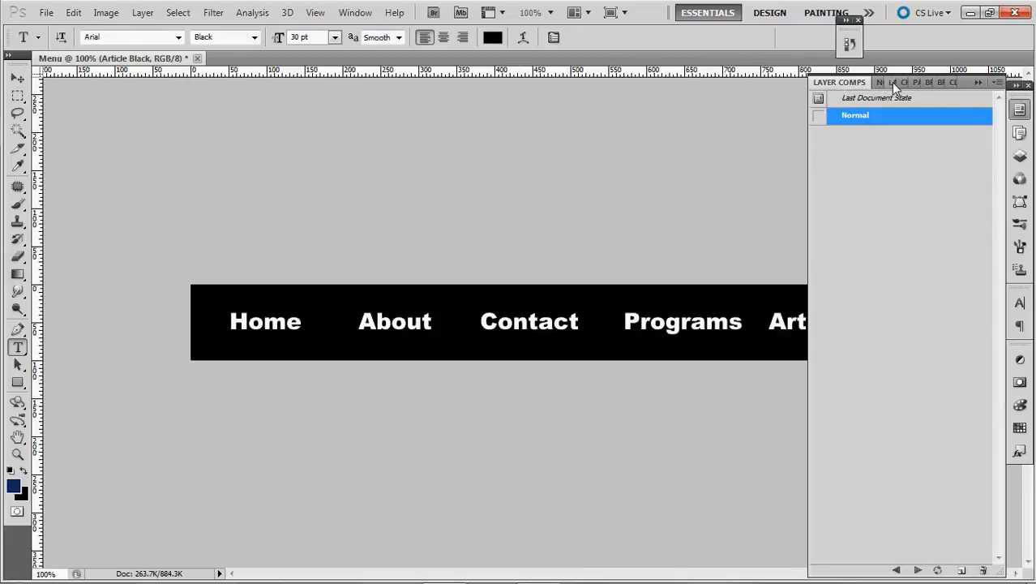
pyautogui.click(892, 83)
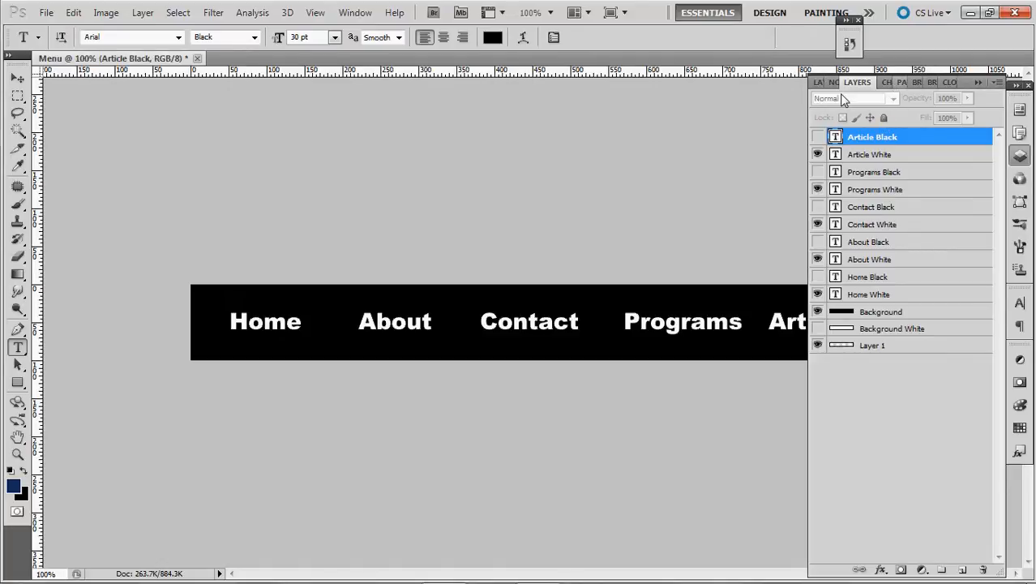
pyautogui.click(819, 82)
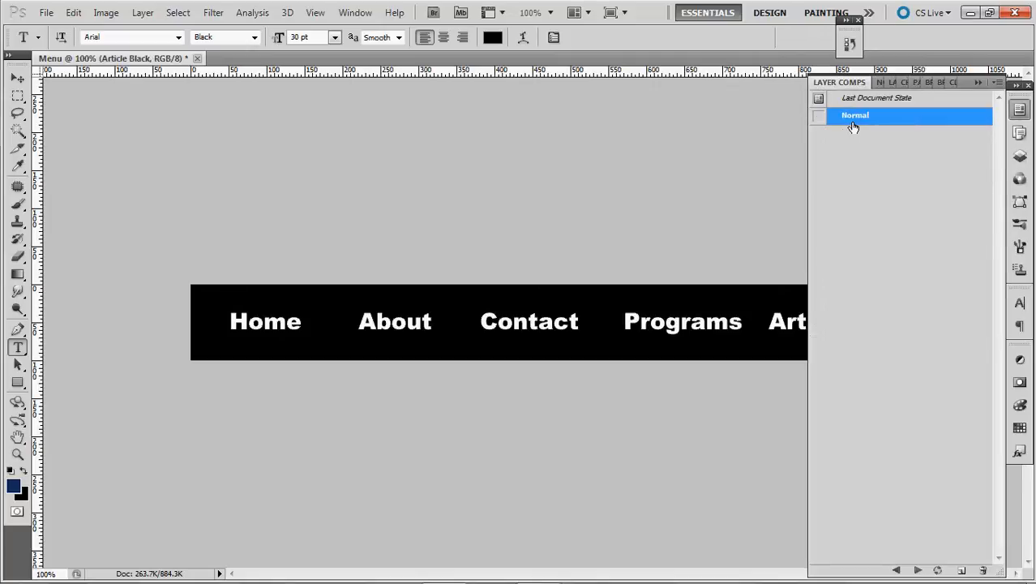
pyautogui.moveTo(854, 123); pyautogui.dragTo(995, 571)
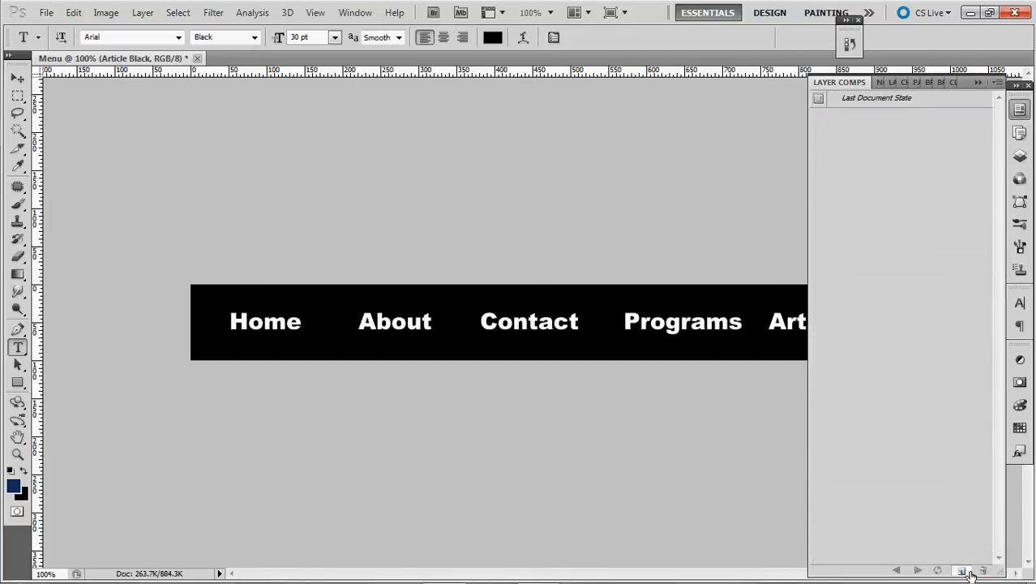
# Step: Create a layer comp named Normal that records visibility, position and appearance for the white-text-on-black menu
pyautogui.click(965, 571)
pyautogui.write('Normal')
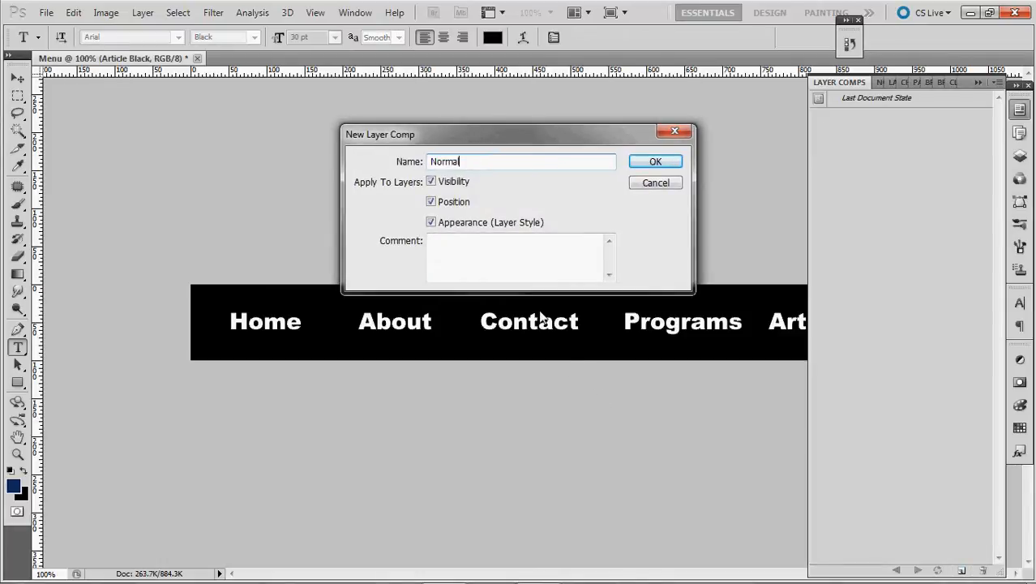
pyautogui.click(654, 163)
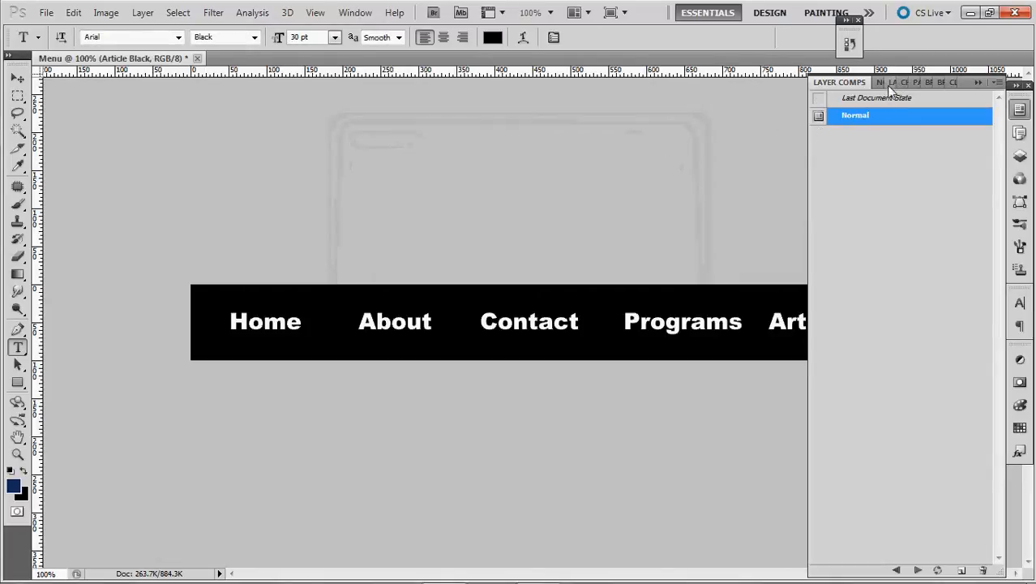
# Step: Hide the Article, Programs, Contact, About and Home White text layers and the black Background layer
pyautogui.click(893, 84)
pyautogui.click(818, 155)
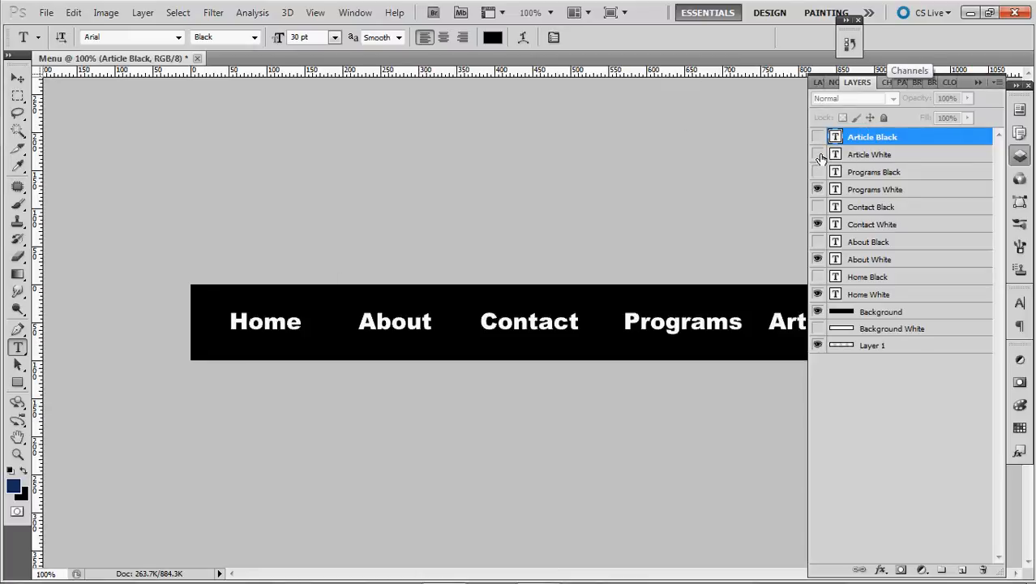
pyautogui.click(817, 189)
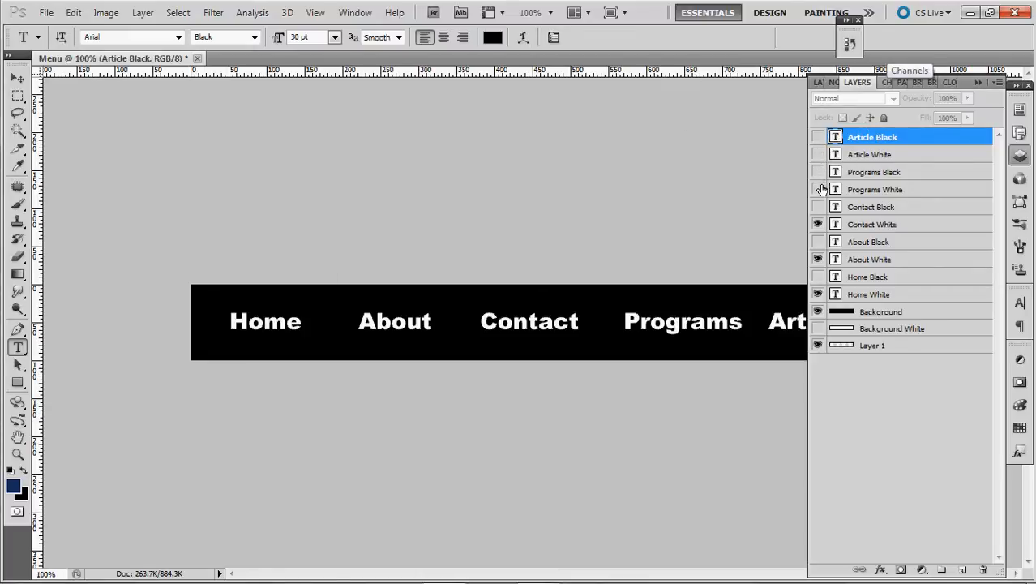
pyautogui.click(819, 226)
pyautogui.click(817, 260)
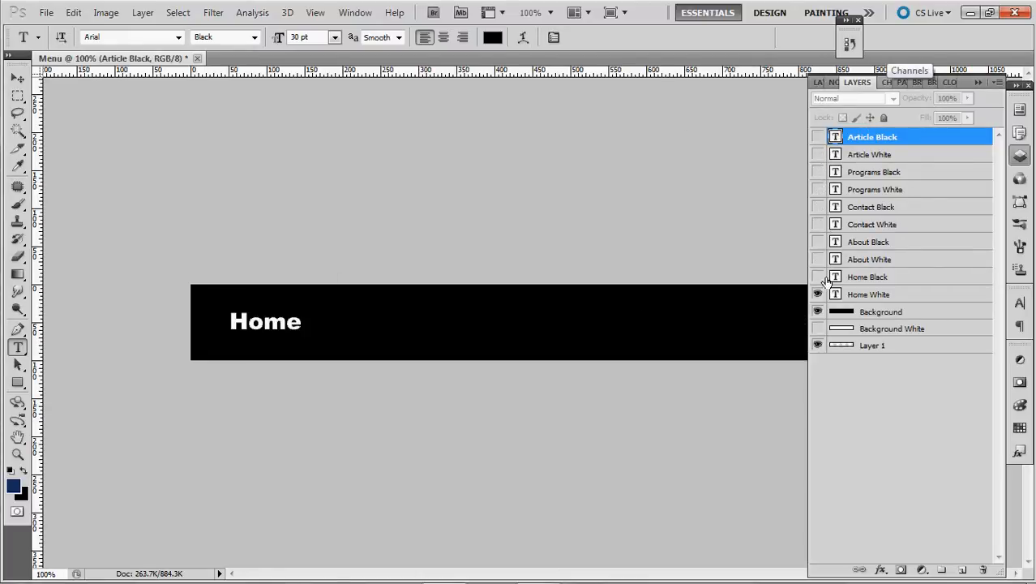
pyautogui.click(818, 293)
pyautogui.click(818, 312)
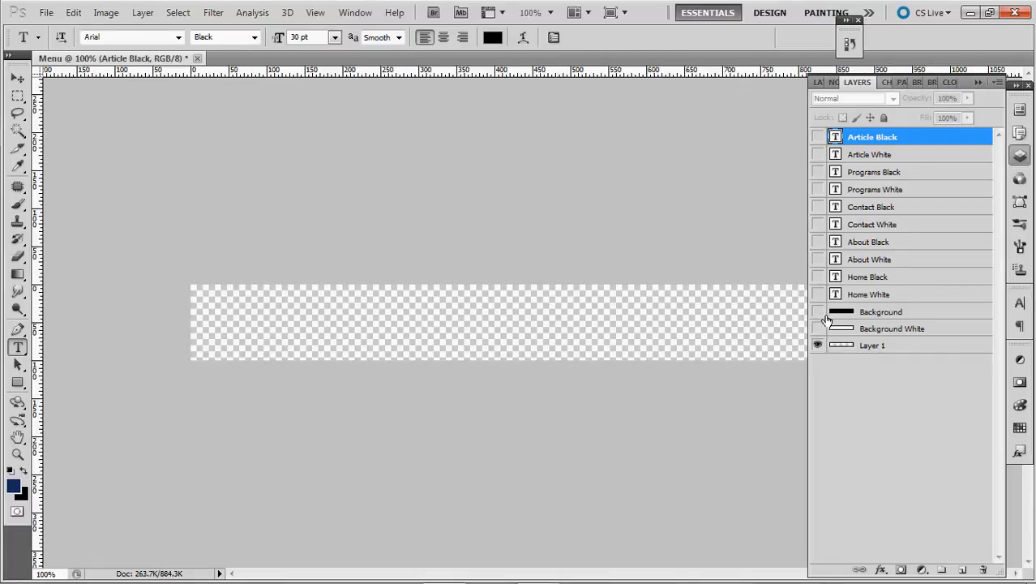
# Step: Show the Background White layer and the Home, About, Contact, Programs and Article Black text layers
pyautogui.click(818, 329)
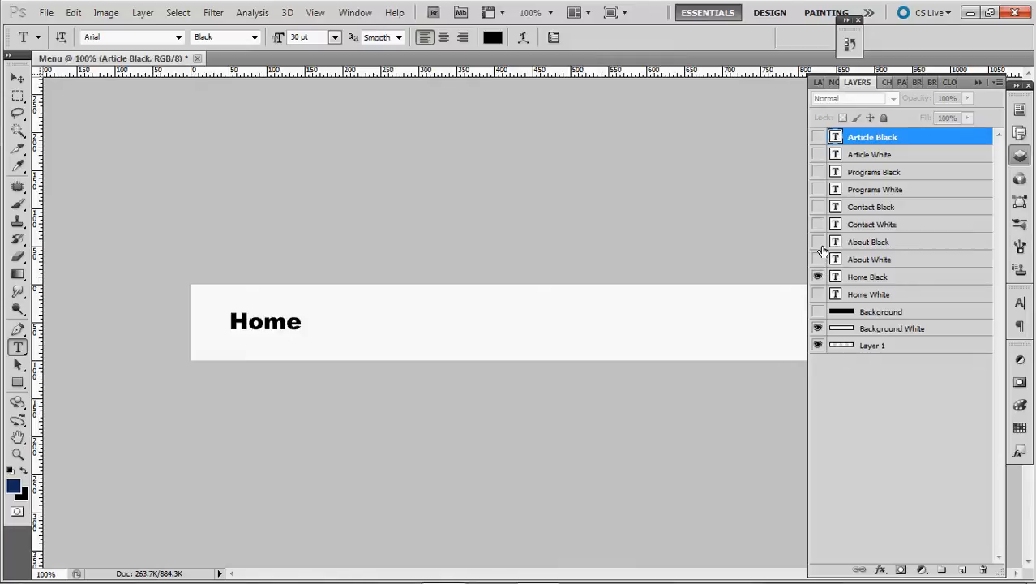
pyautogui.click(818, 206)
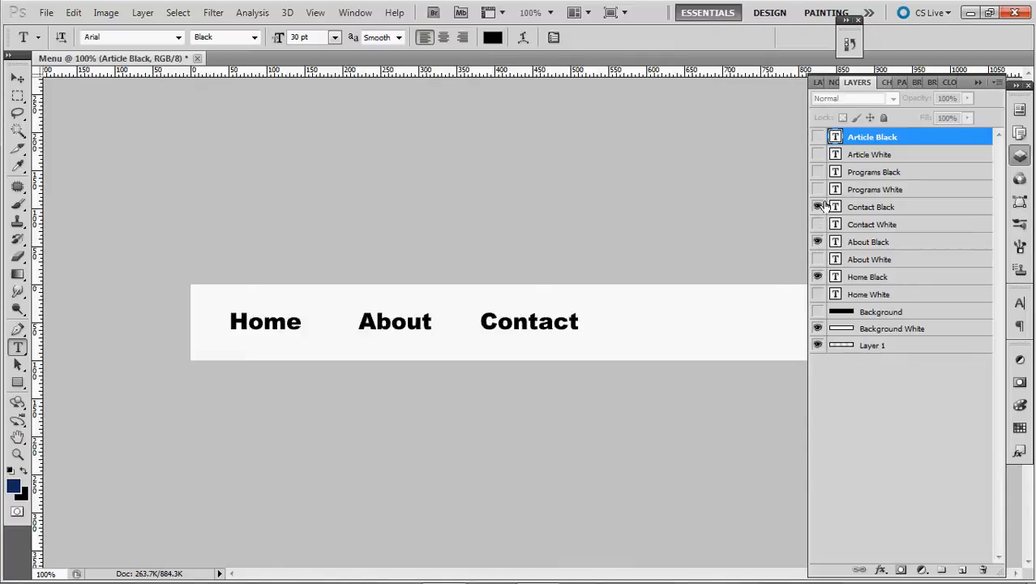
pyautogui.click(818, 172)
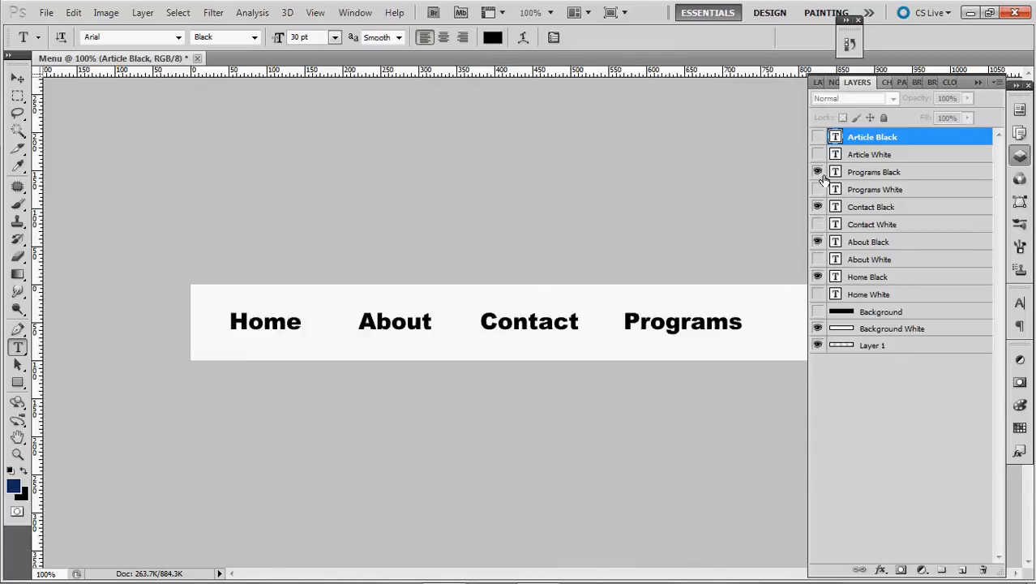
pyautogui.click(817, 137)
# Step: Create a layer comp named Rollover that records visibility, position and appearance for the black-text-on-white menu
pyautogui.click(818, 84)
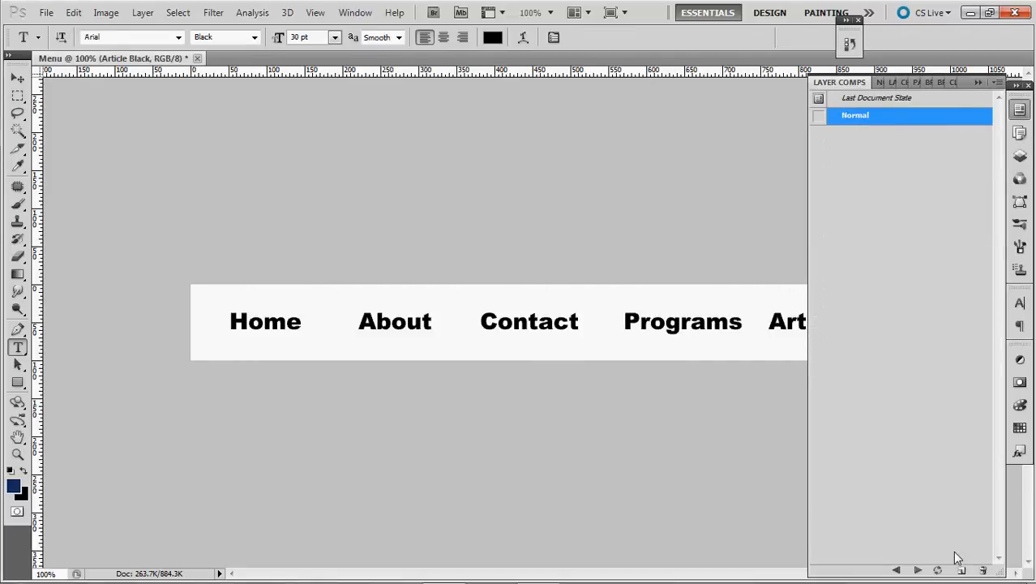
pyautogui.click(964, 572)
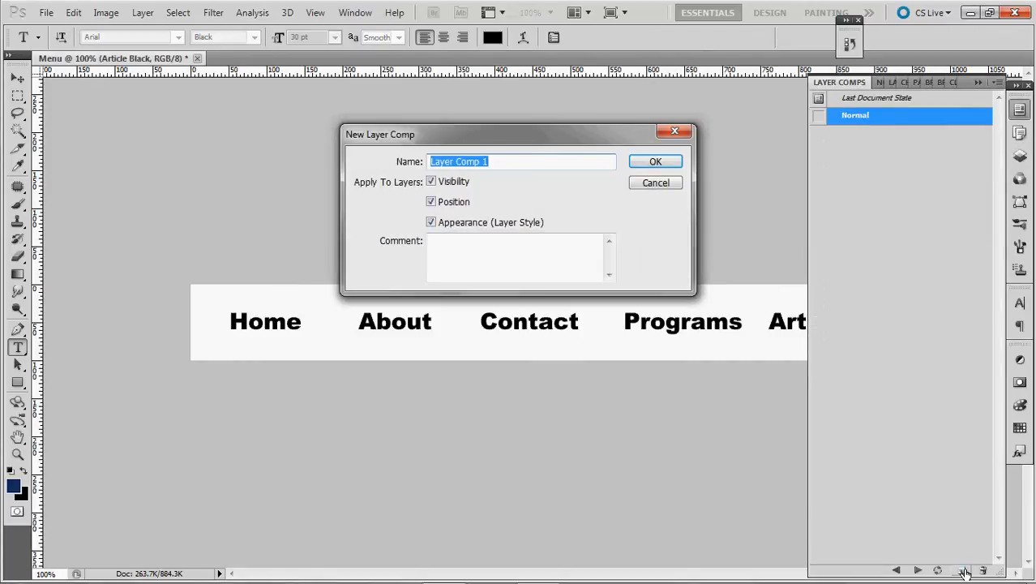
pyautogui.write('Rollover')
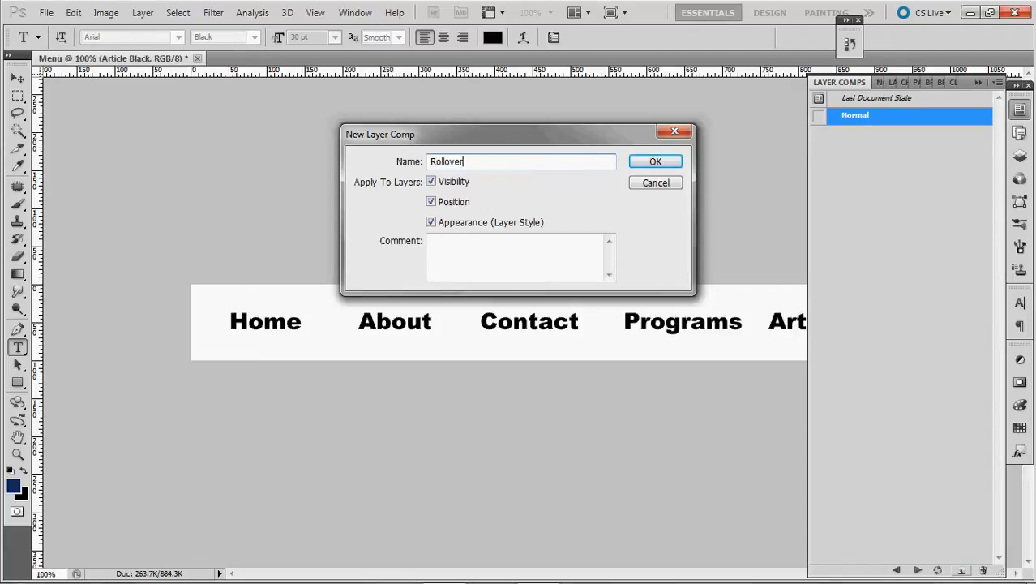
pyautogui.press('Return')
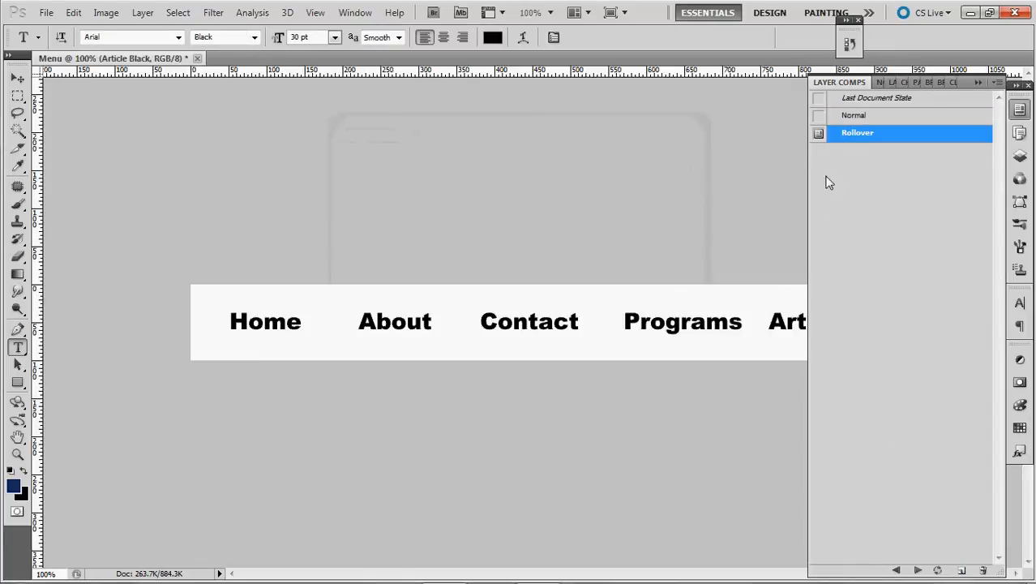
# Step: Alternate between the Normal and Rollover layer comps to compare them, and leave Normal applied
pyautogui.click(821, 119)
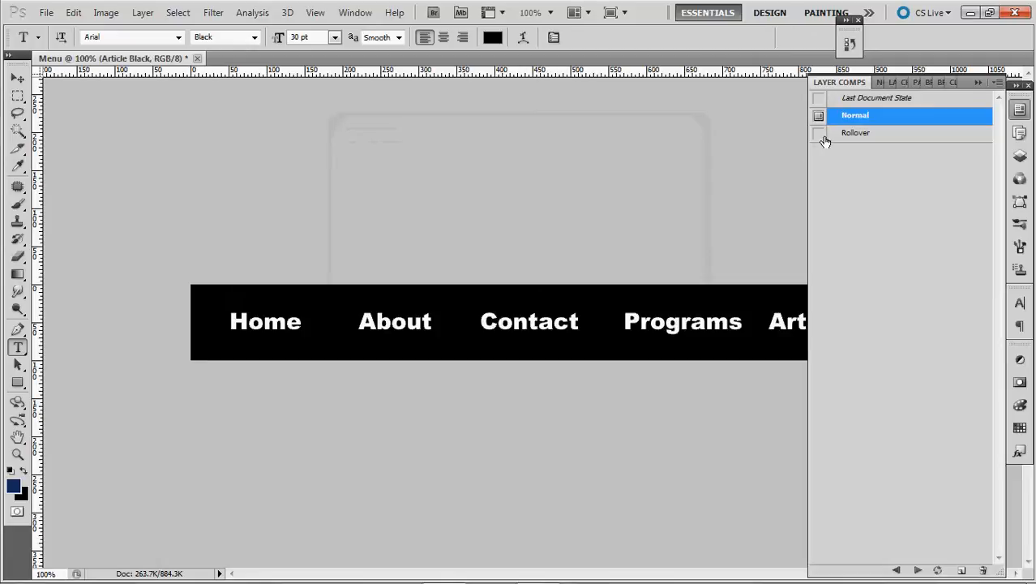
pyautogui.click(821, 134)
pyautogui.click(821, 119)
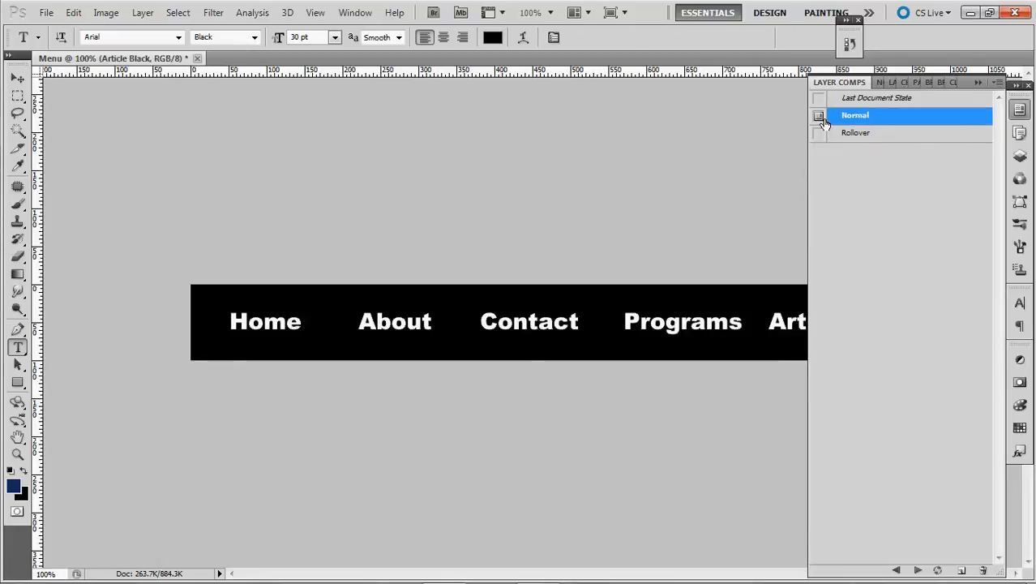
pyautogui.click(821, 135)
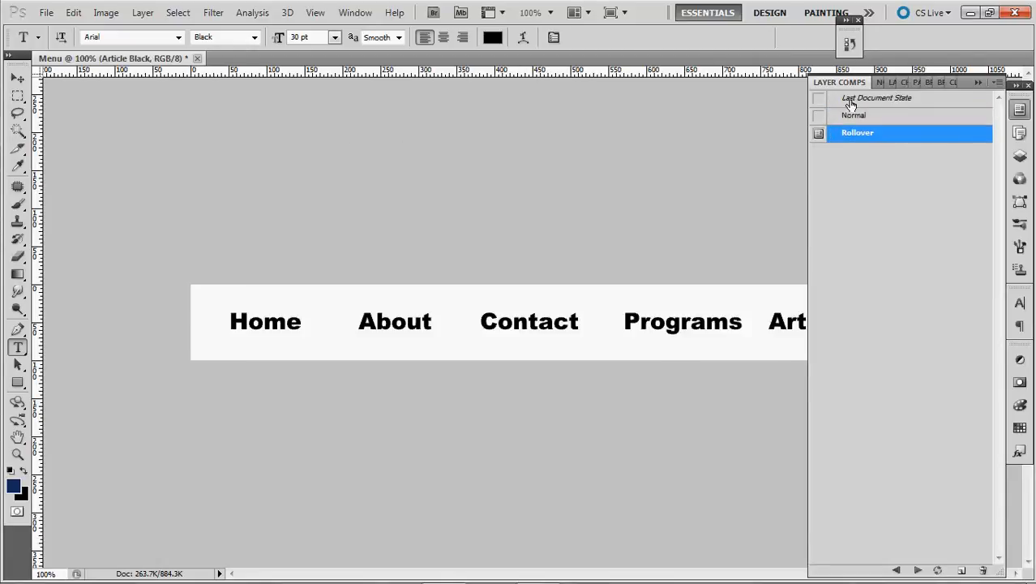
pyautogui.click(820, 117)
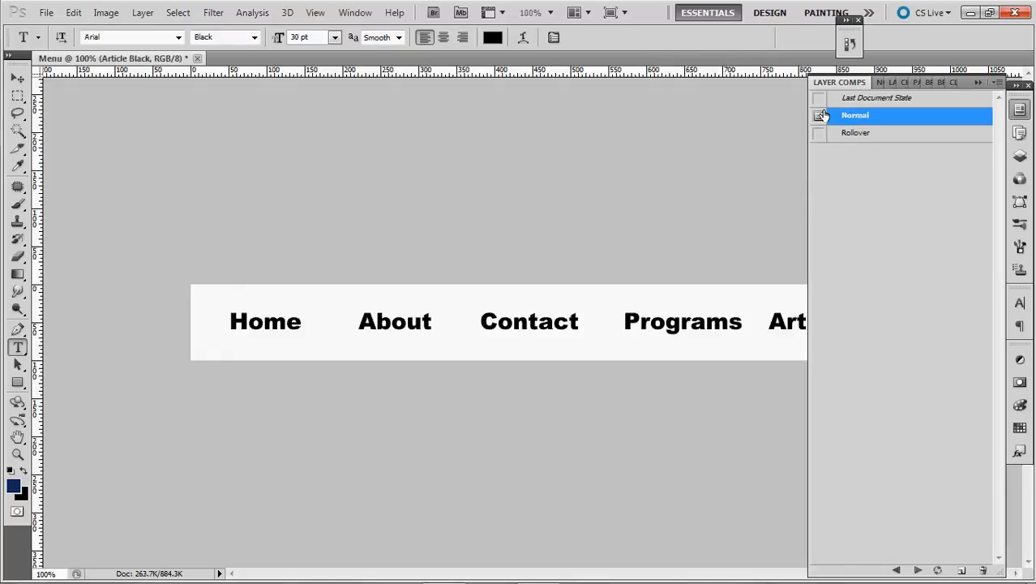
# Step: Collapse the layers display and draw a slice around Home, about 180 px wide and spanning the menu bar's full height
pyautogui.click(892, 83)
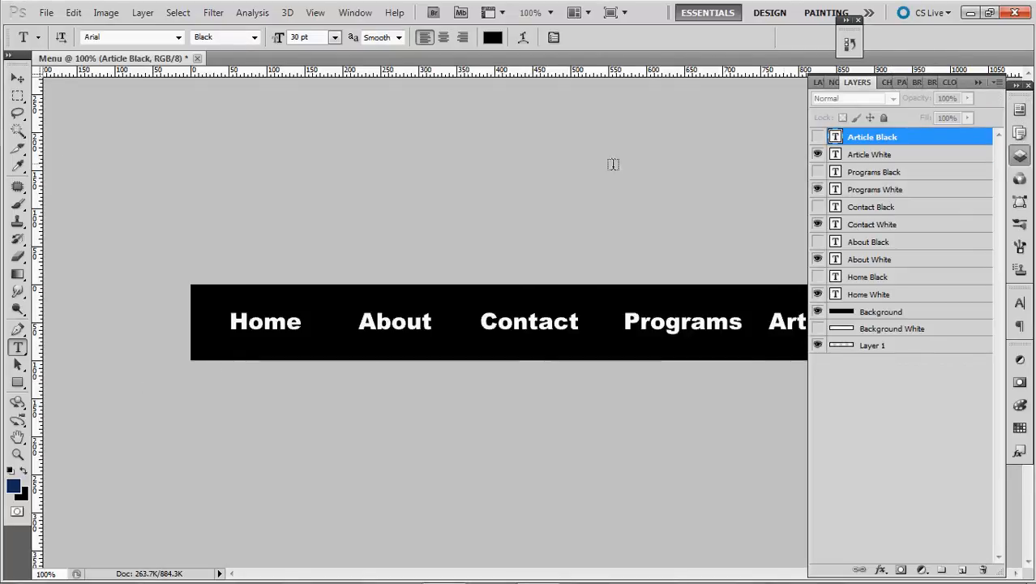
pyautogui.click(979, 84)
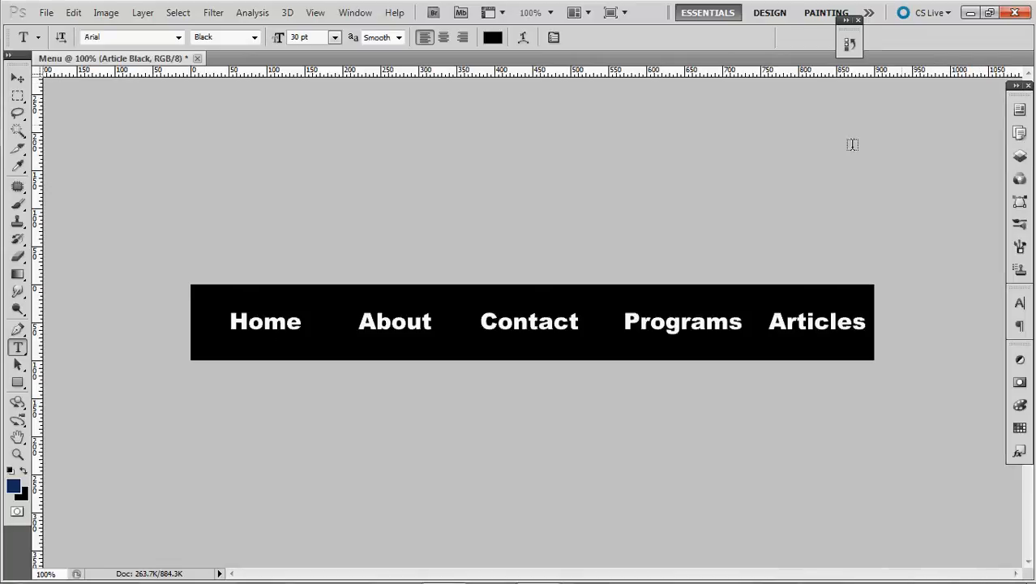
pyautogui.click(18, 151)
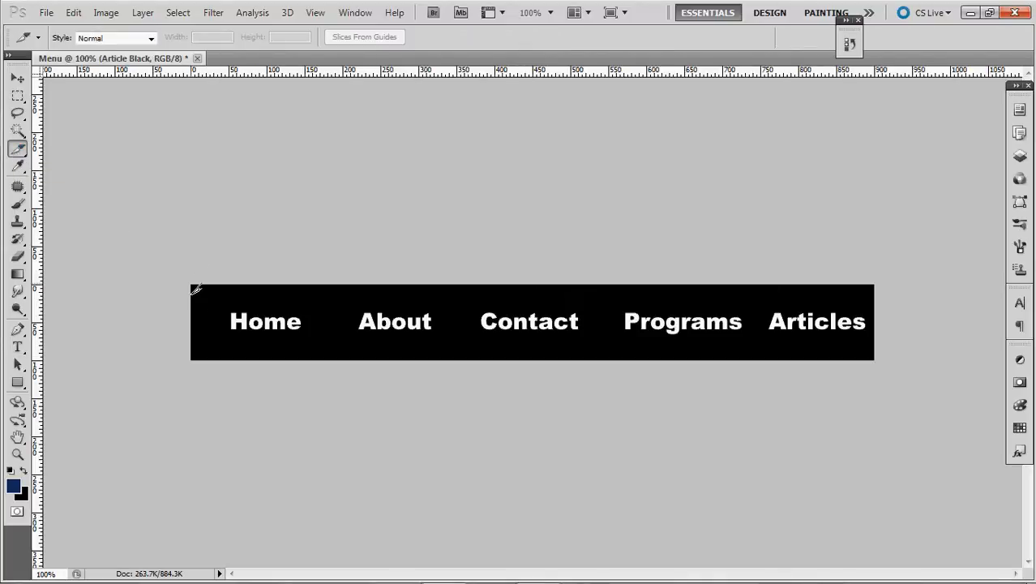
pyautogui.moveTo(193, 284); pyautogui.dragTo(330, 361)
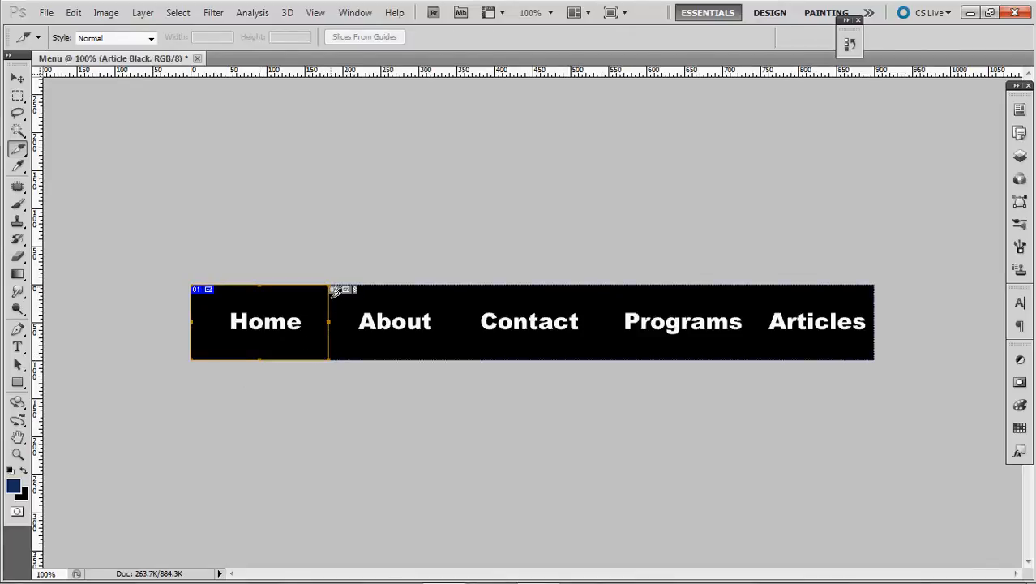
# Step: Draw slices around About, Contact, Programs and Articles, about 163, 187, 203 and 156 px wide, spanning roughly the menu bar's height
pyautogui.moveTo(331, 287); pyautogui.dragTo(459, 366)
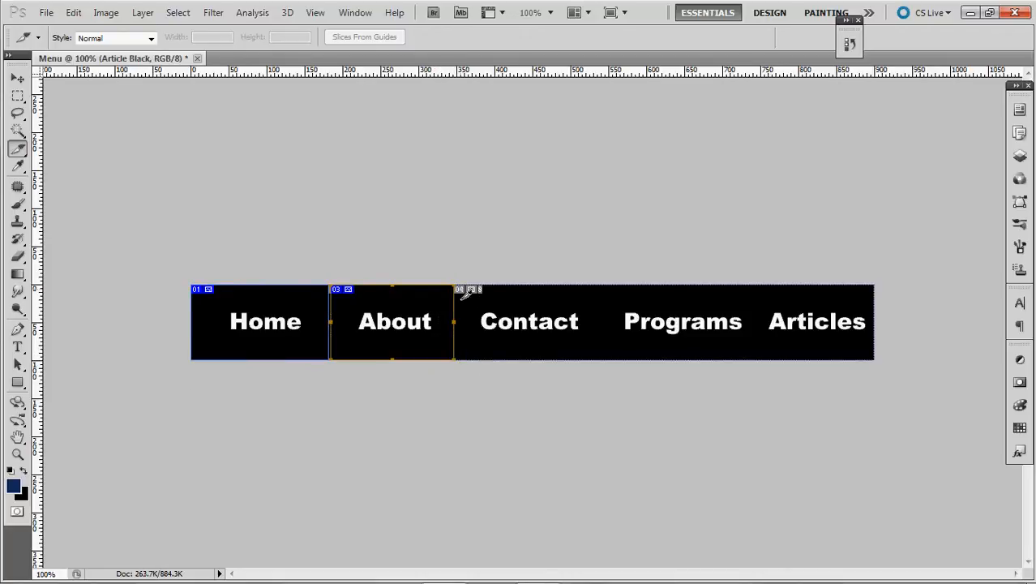
pyautogui.moveTo(458, 289); pyautogui.dragTo(598, 367)
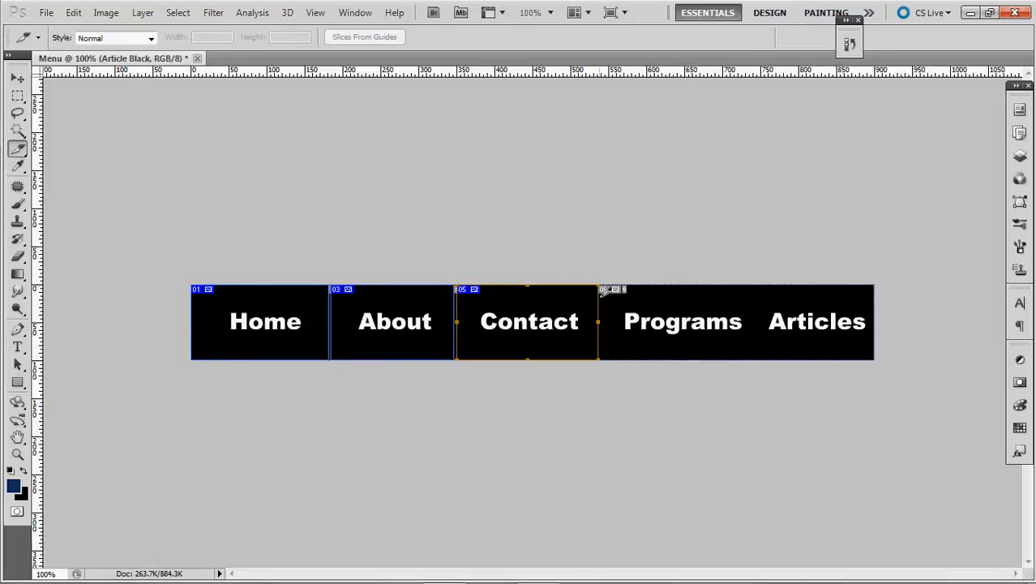
pyautogui.moveTo(602, 290); pyautogui.dragTo(759, 364)
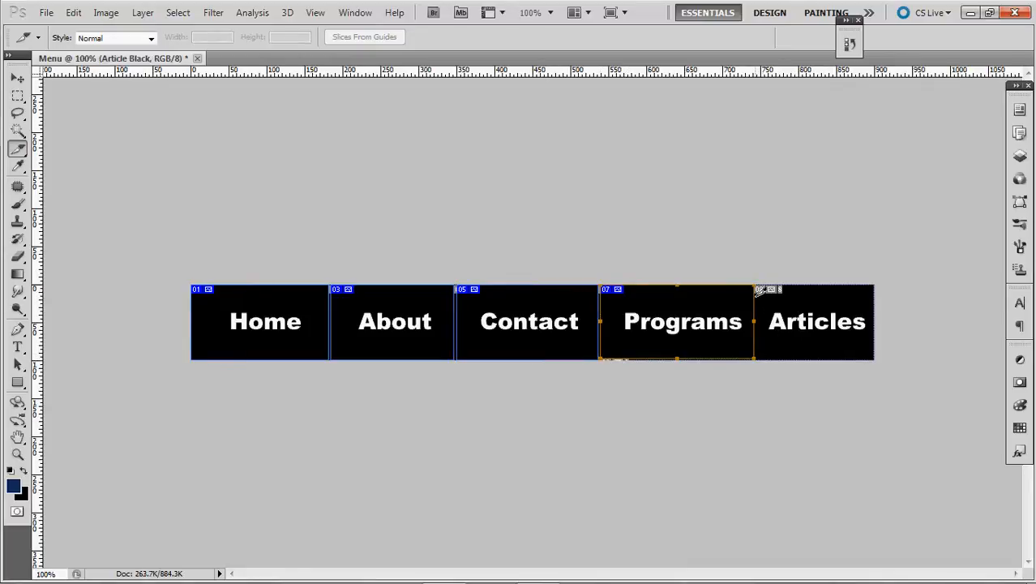
pyautogui.moveTo(758, 289)
pyautogui.mouseDown()
pyautogui.moveTo(854, 370)
pyautogui.moveTo(874, 362)
pyautogui.mouseUp()
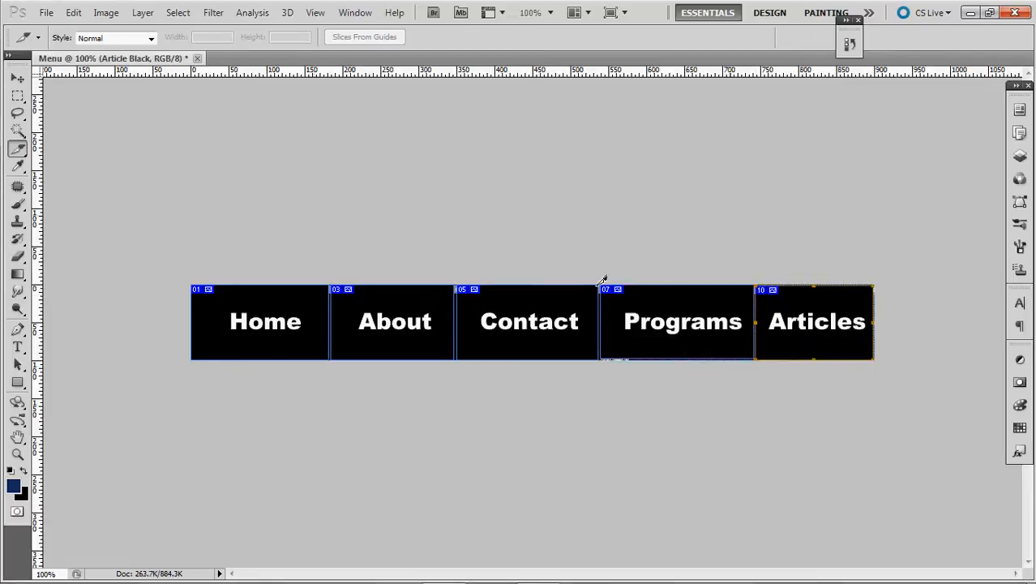
# Step: Adjust the facing edges of the Home and About slices with the Slice Select Tool so they meet at 183 px
pyautogui.click(21, 150)
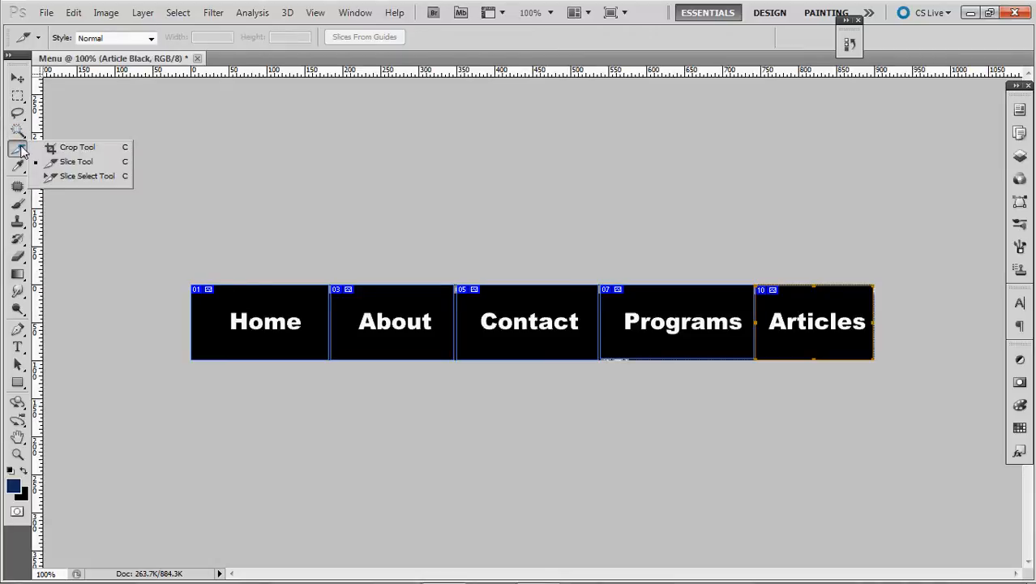
pyautogui.click(81, 173)
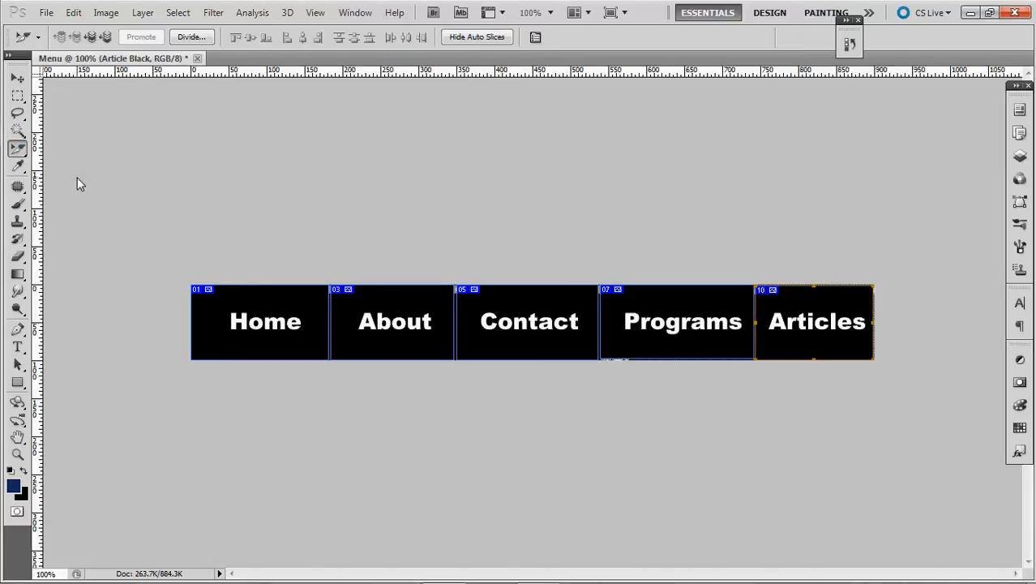
pyautogui.click(304, 315)
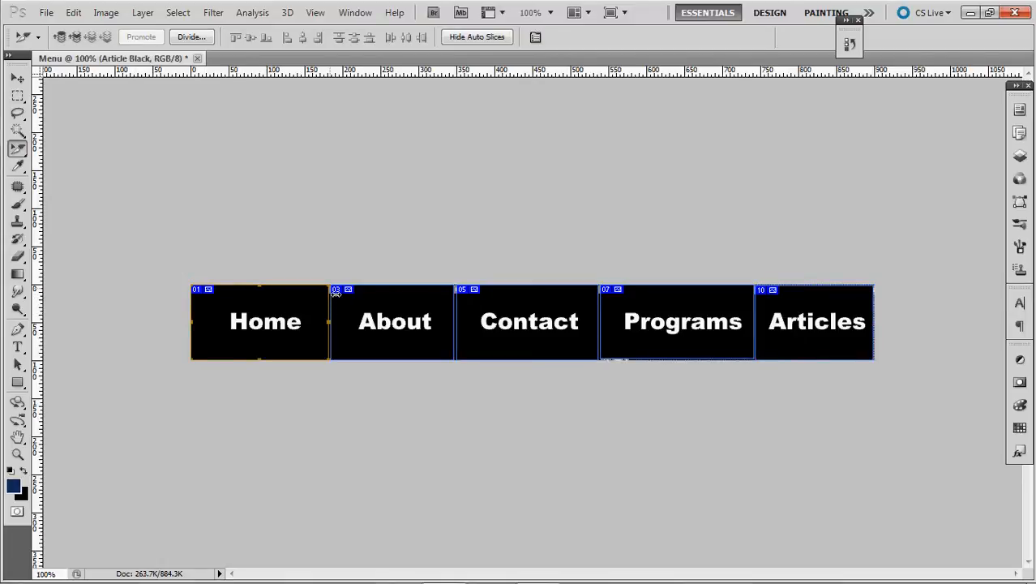
pyautogui.hotkey('ctrl', '+')
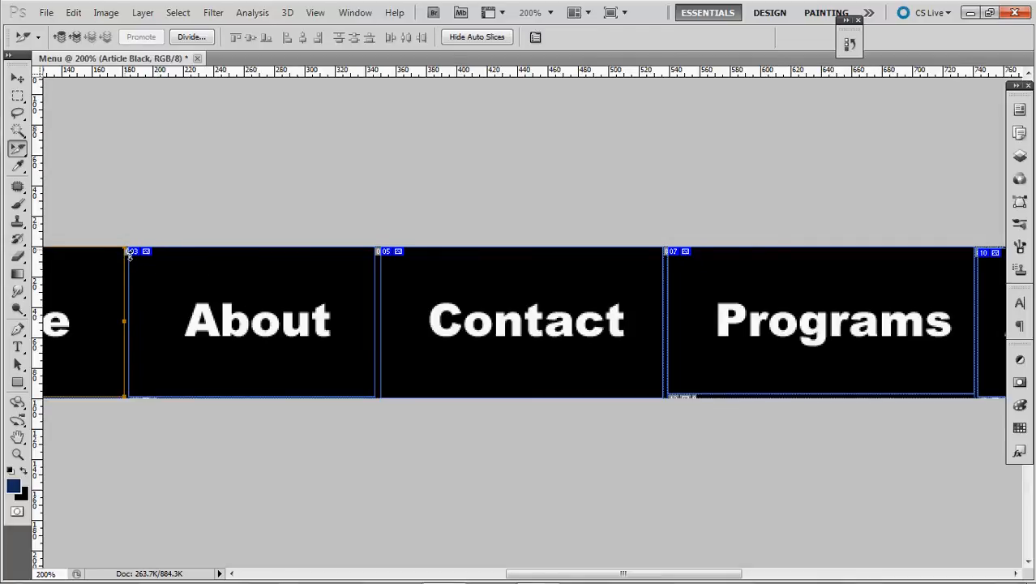
pyautogui.moveTo(132, 258); pyautogui.dragTo(135, 259)
pyautogui.click(137, 272)
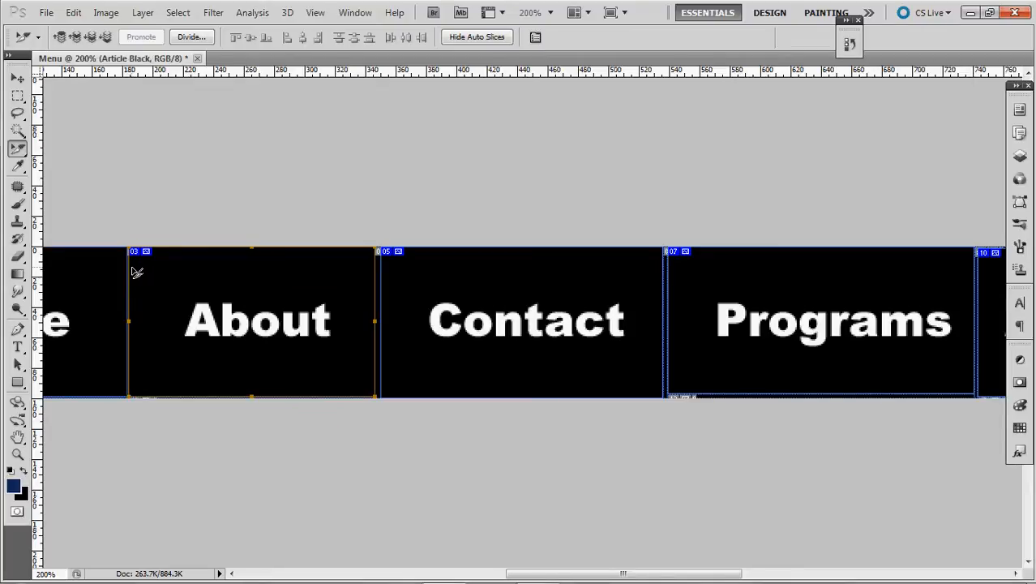
pyautogui.moveTo(134, 273); pyautogui.dragTo(134, 273)
pyautogui.moveTo(133, 326); pyautogui.dragTo(128, 326)
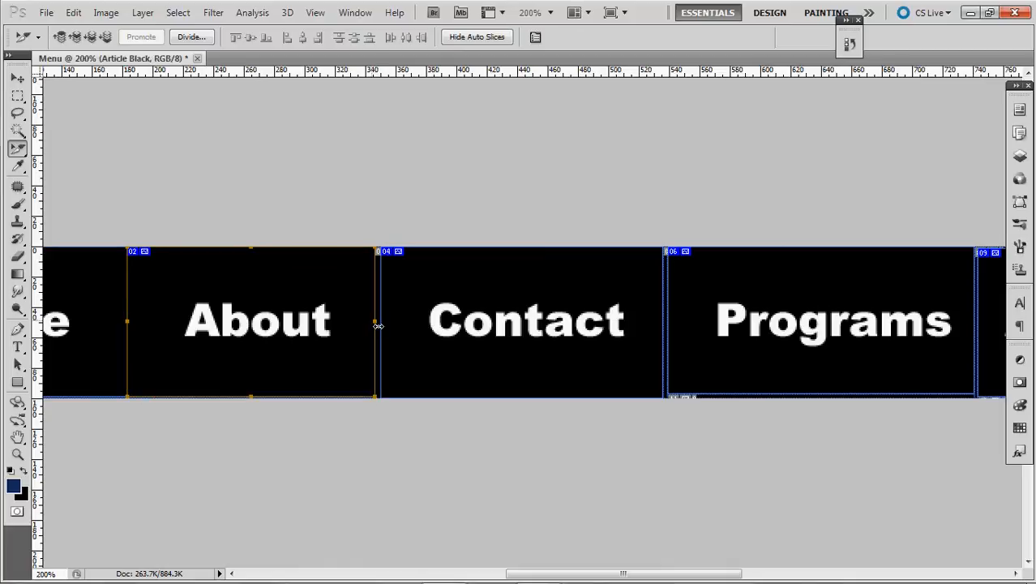
# Step: Close the gaps on both sides of the Contact slice and extend the Programs slice down to the menu bar's bottom edge
pyautogui.moveTo(380, 325); pyautogui.dragTo(386, 325)
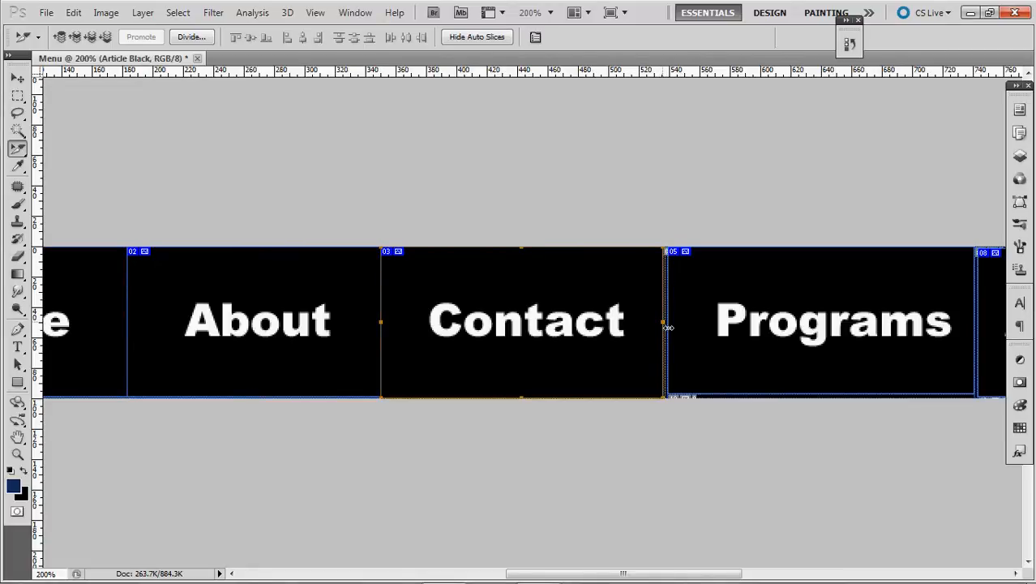
pyautogui.moveTo(672, 329); pyautogui.dragTo(669, 324)
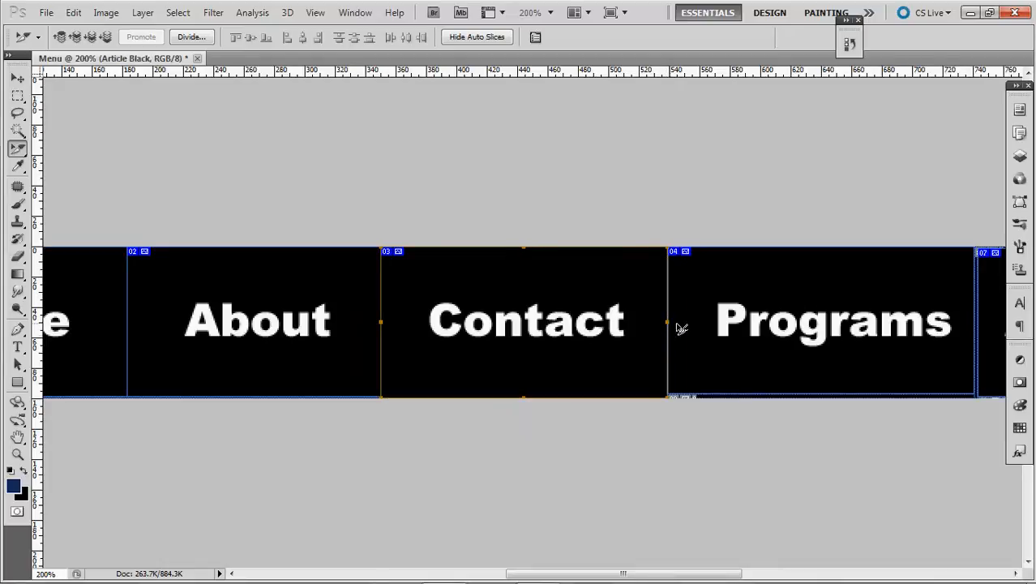
pyautogui.click(808, 380)
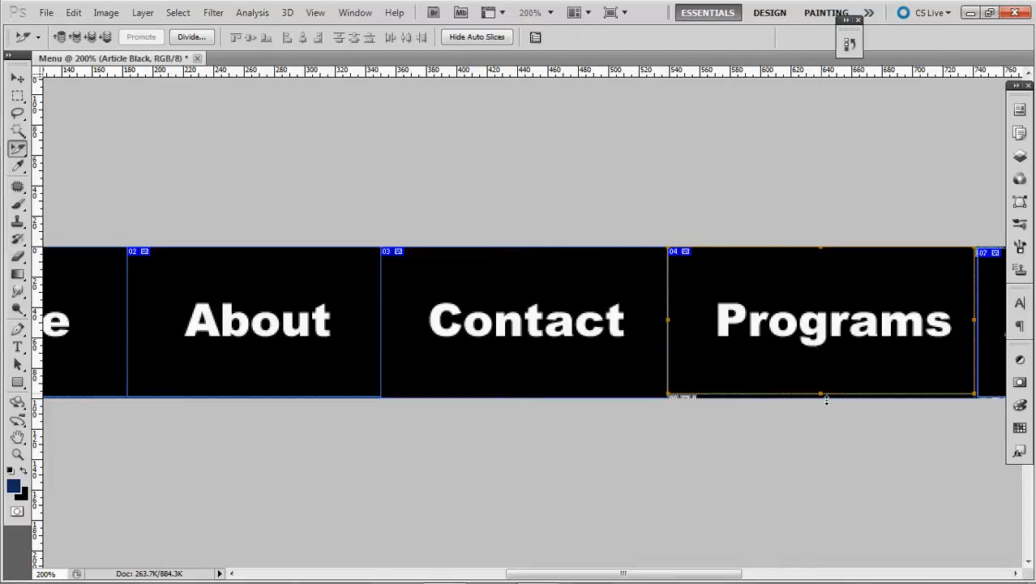
pyautogui.moveTo(826, 400); pyautogui.dragTo(827, 405)
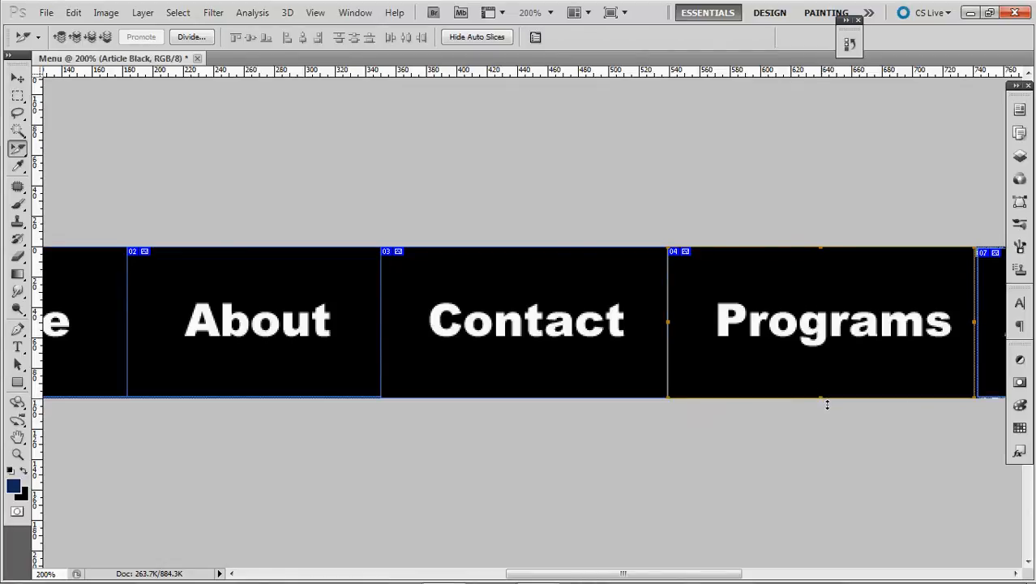
# Step: Resize the Articles slice to meet the Programs slice and reach the menu bar's top, bottom and right edges
pyautogui.hscroll(10, 691, 340)
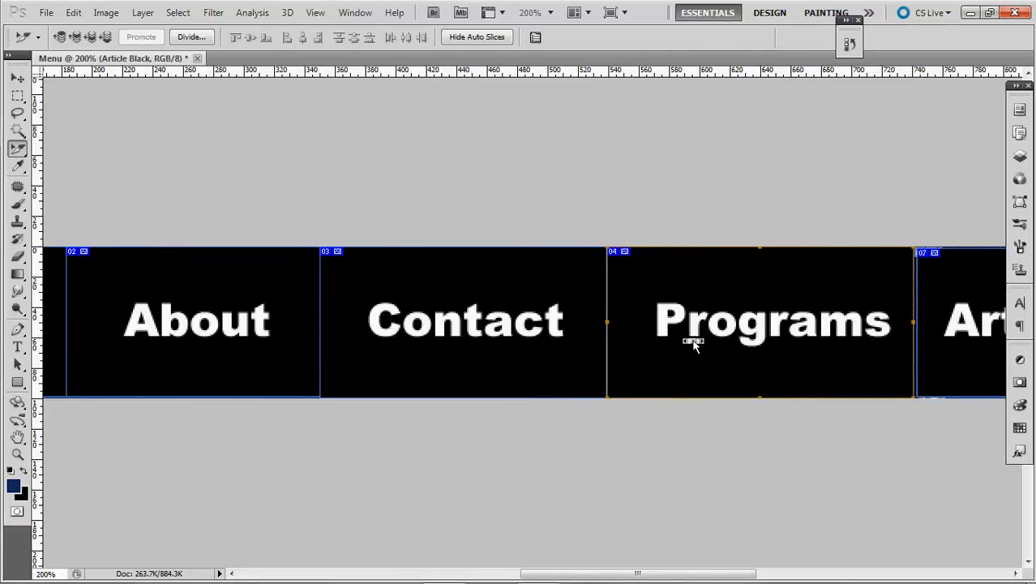
pyautogui.click(661, 325)
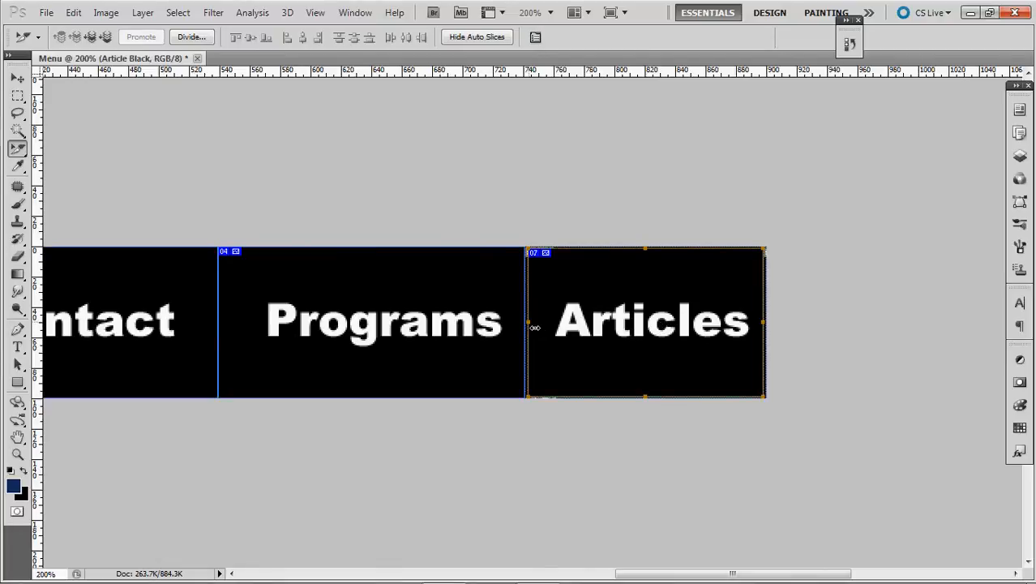
pyautogui.moveTo(534, 327); pyautogui.dragTo(532, 327)
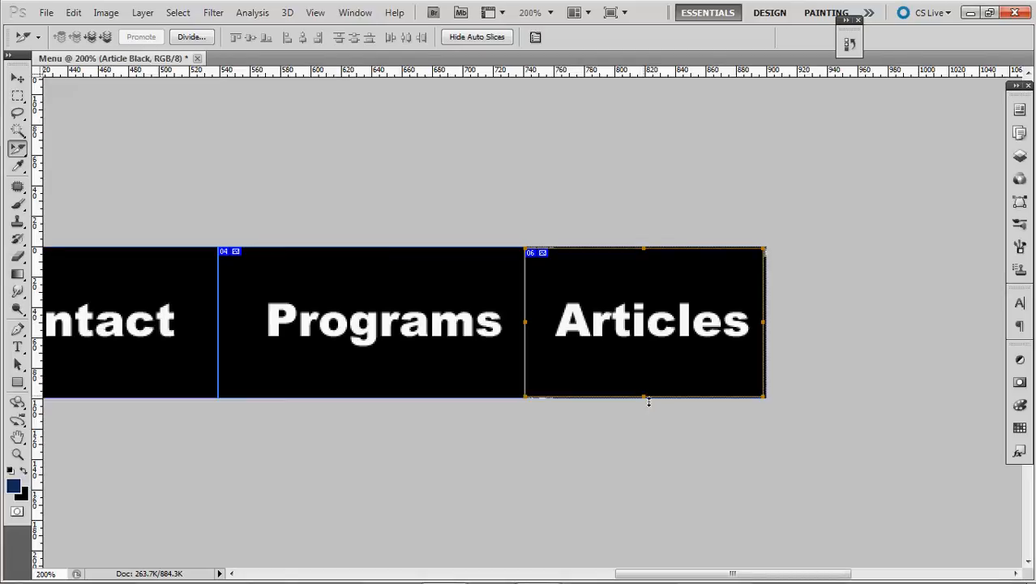
pyautogui.moveTo(649, 403); pyautogui.dragTo(650, 402)
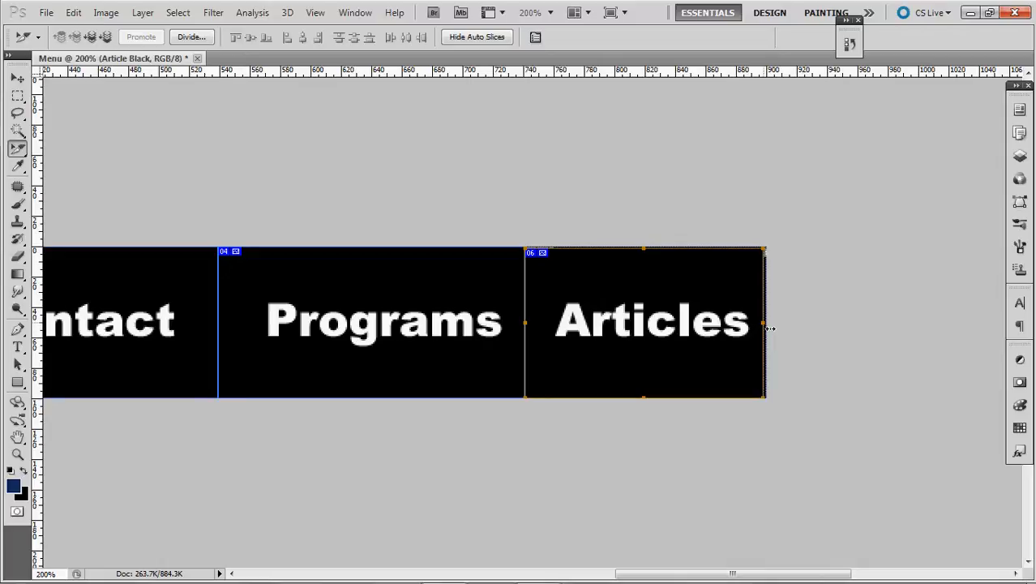
pyautogui.moveTo(769, 328); pyautogui.dragTo(773, 329)
pyautogui.moveTo(653, 254)
pyautogui.mouseDown()
pyautogui.moveTo(649, 243)
pyautogui.moveTo(651, 253)
pyautogui.mouseUp()
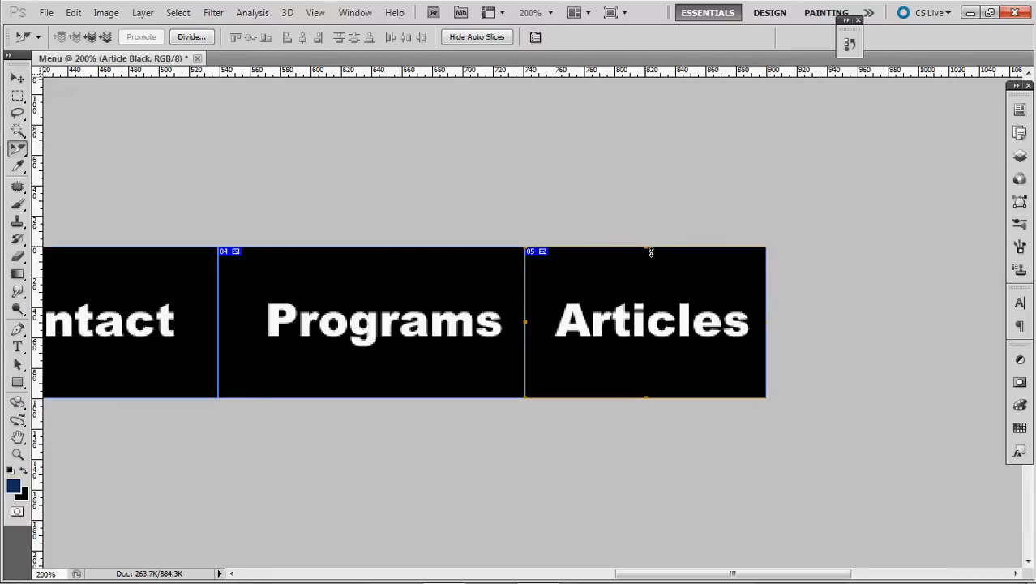
# Step: Save the document as Menu.psd in a new desktop folder named menu, with Maximize Compatibility enabled
pyautogui.hscroll(-5, 482, 278)
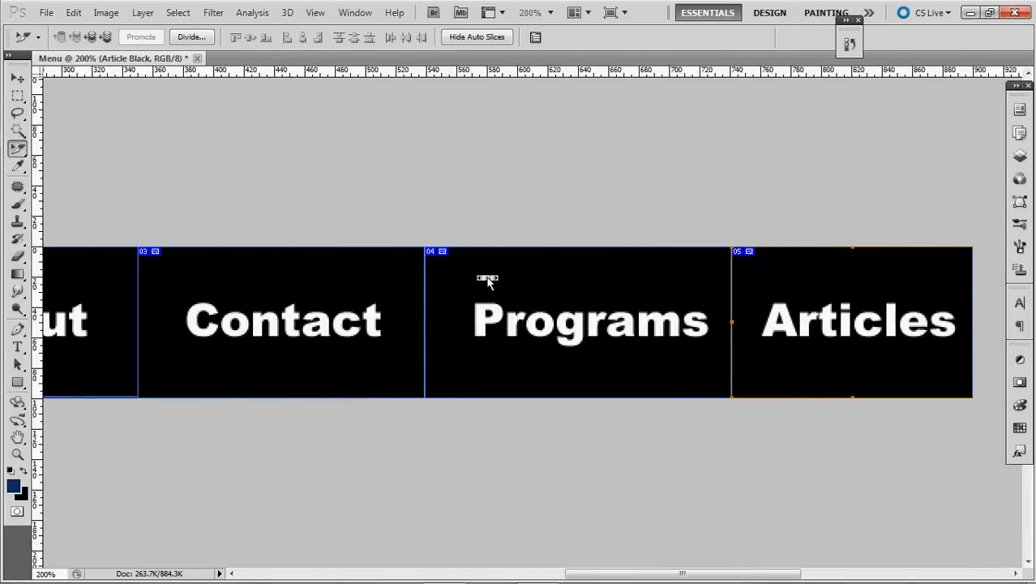
pyautogui.hscroll(-1, 487, 279)
pyautogui.hscroll(2, 487, 280)
pyautogui.hscroll(-4, 488, 279)
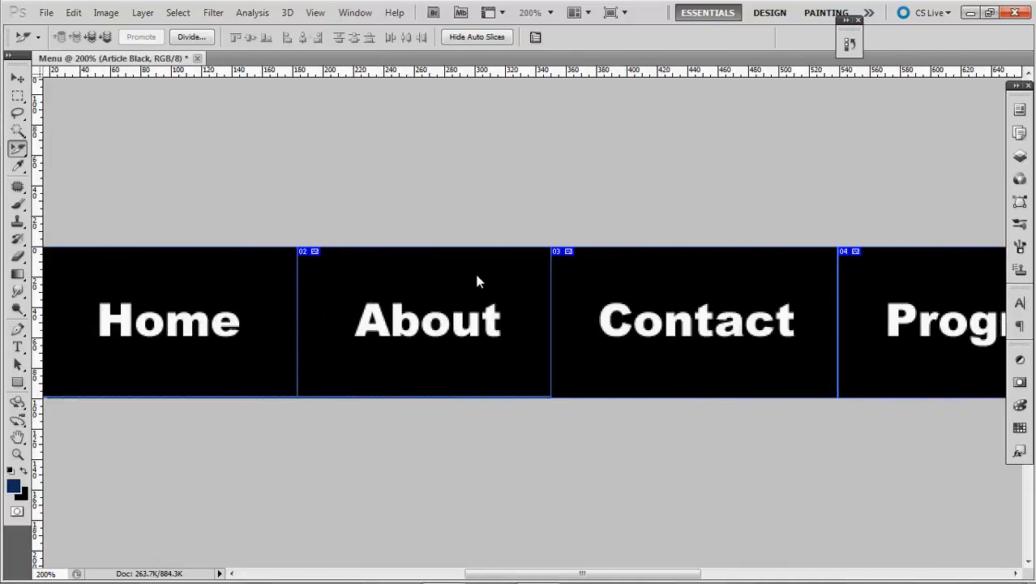
pyautogui.hotkey('ctrl', 's')
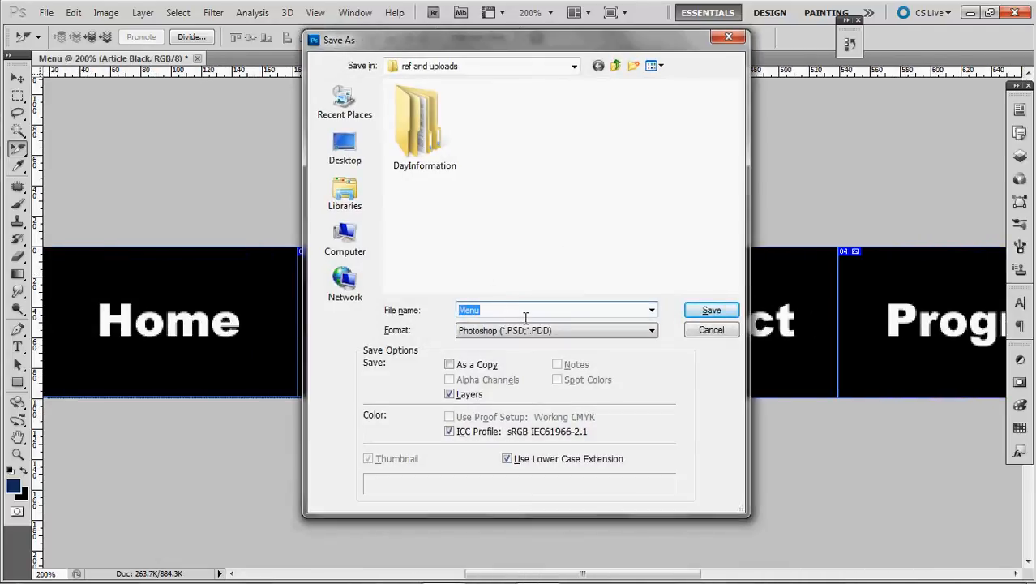
pyautogui.click(345, 150)
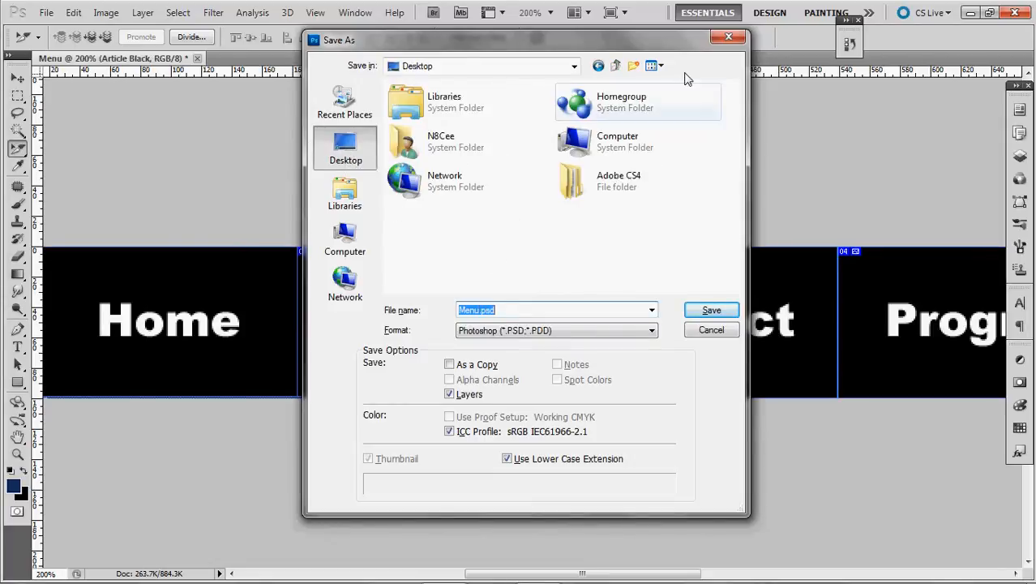
pyautogui.click(634, 68)
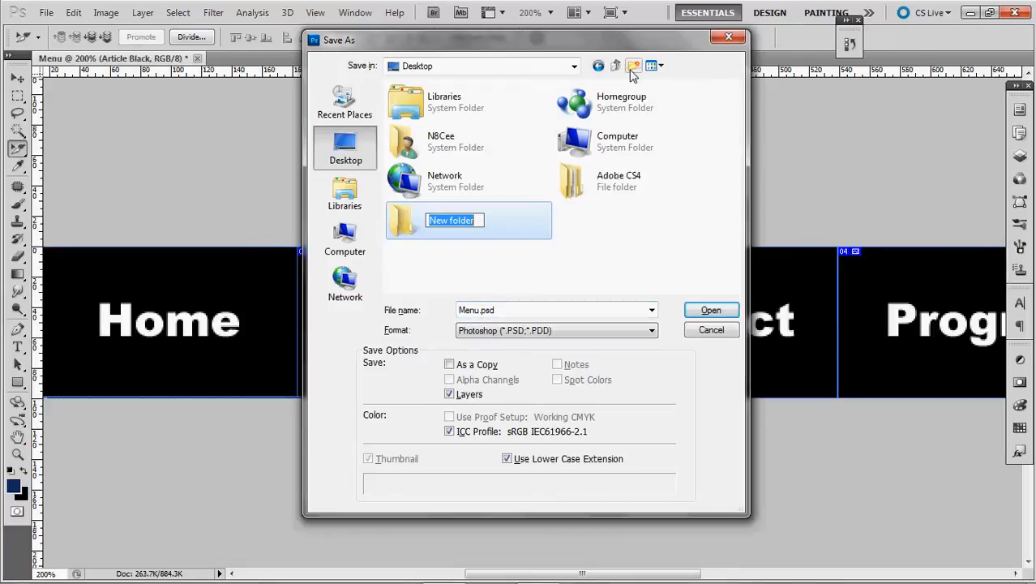
pyautogui.write('menu')
pyautogui.press('Return')
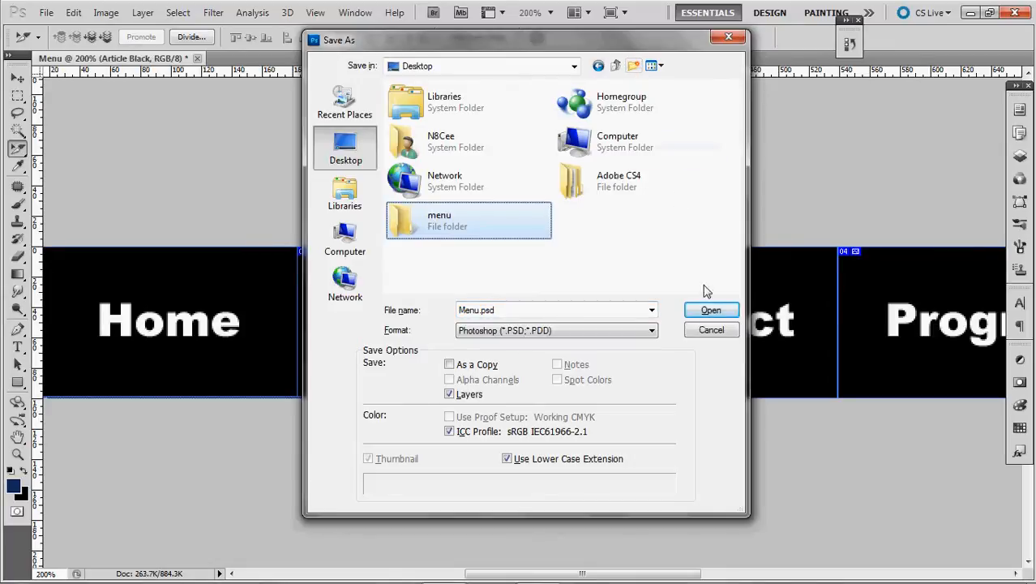
pyautogui.click(707, 312)
pyautogui.click(707, 312)
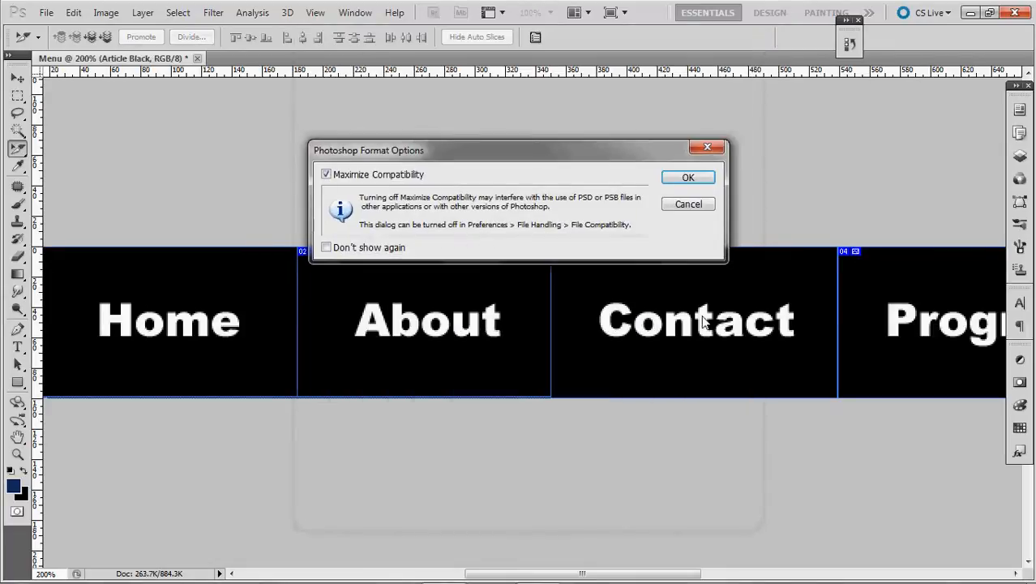
pyautogui.click(681, 180)
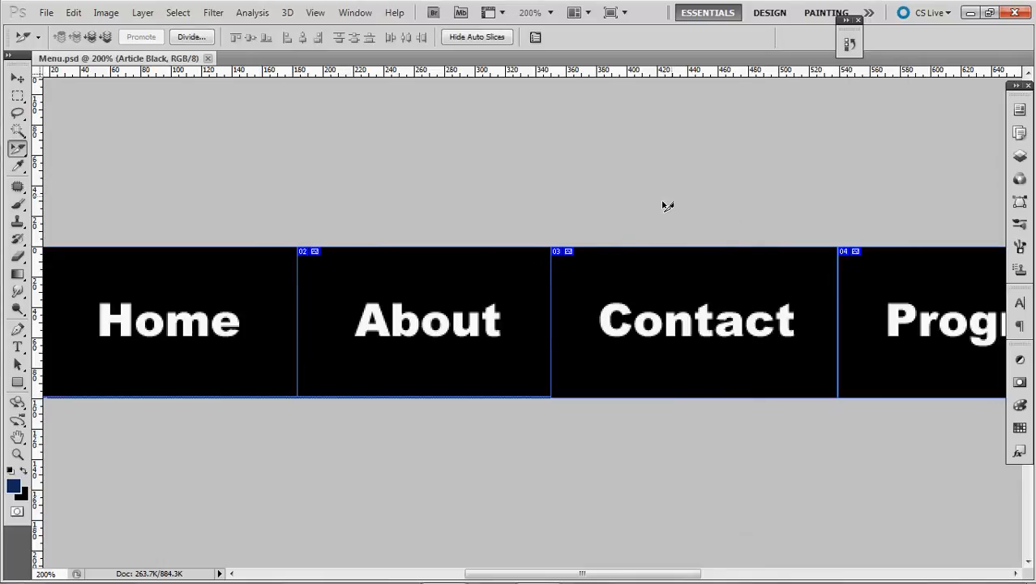
# Step: Rename the Home slice as home in its slice options
pyautogui.hscroll(-2, 255, 486)
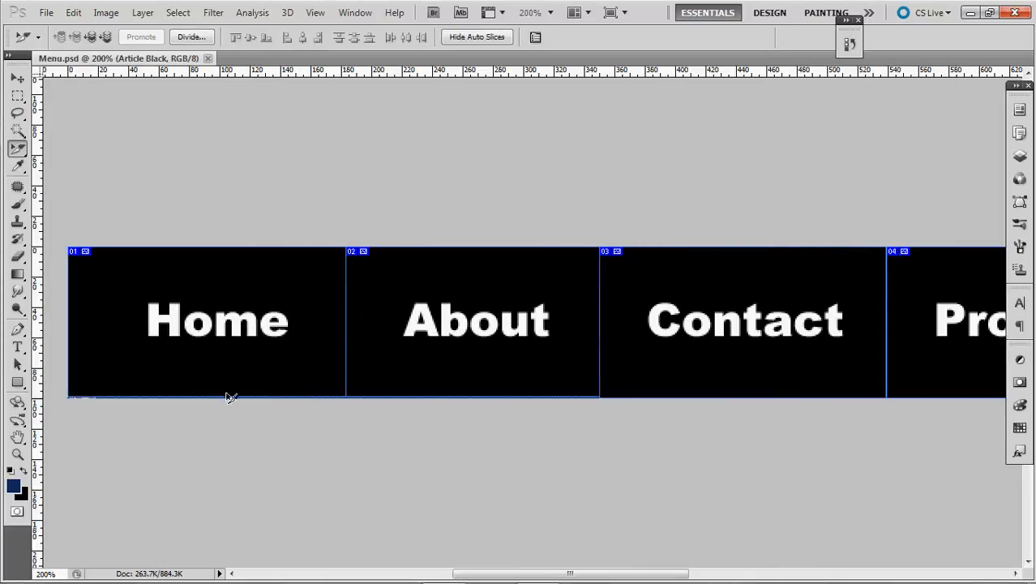
pyautogui.doubleClick(226, 347)
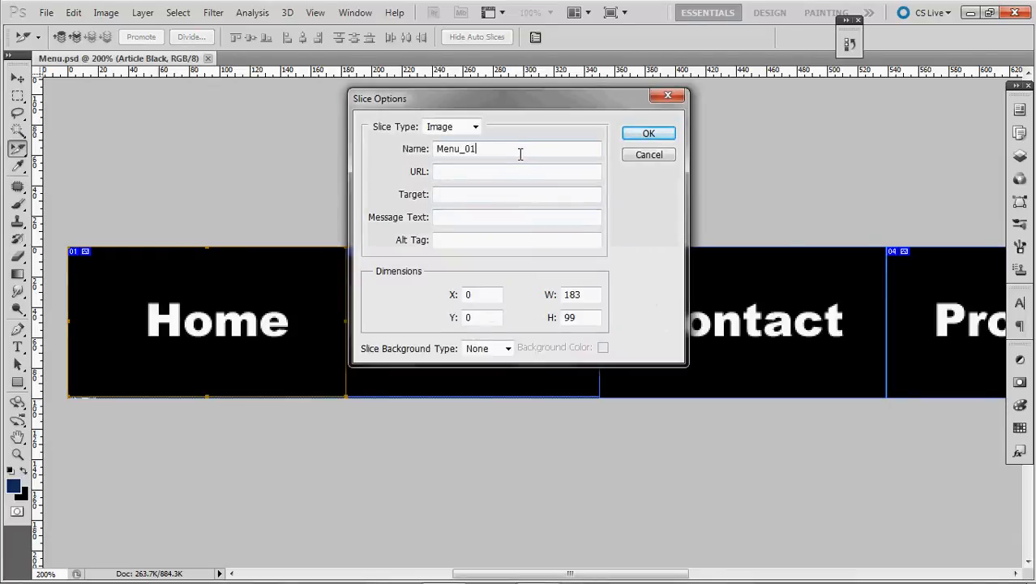
pyautogui.moveTo(520, 154); pyautogui.dragTo(411, 109)
pyautogui.write('home')
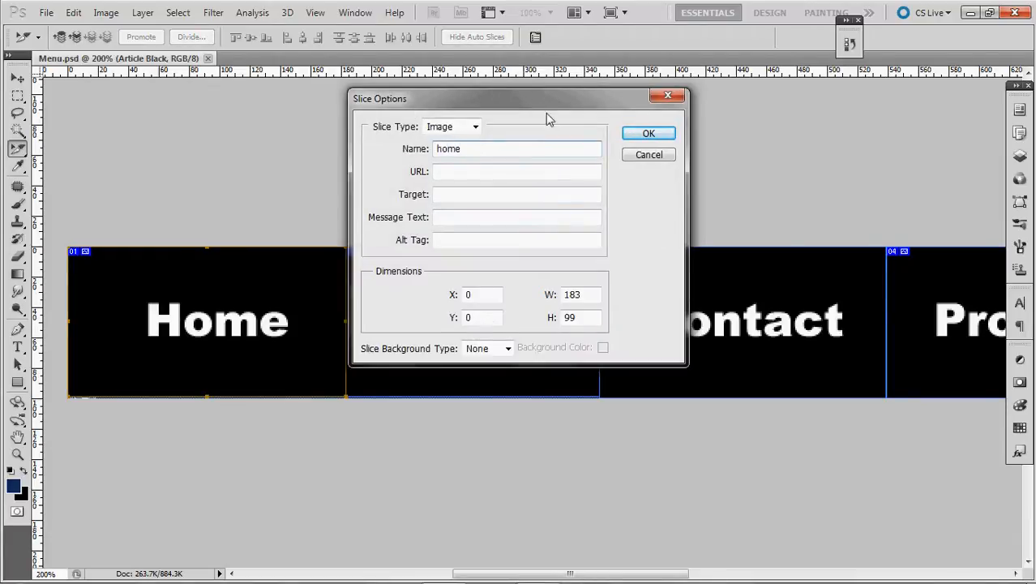
pyautogui.click(640, 134)
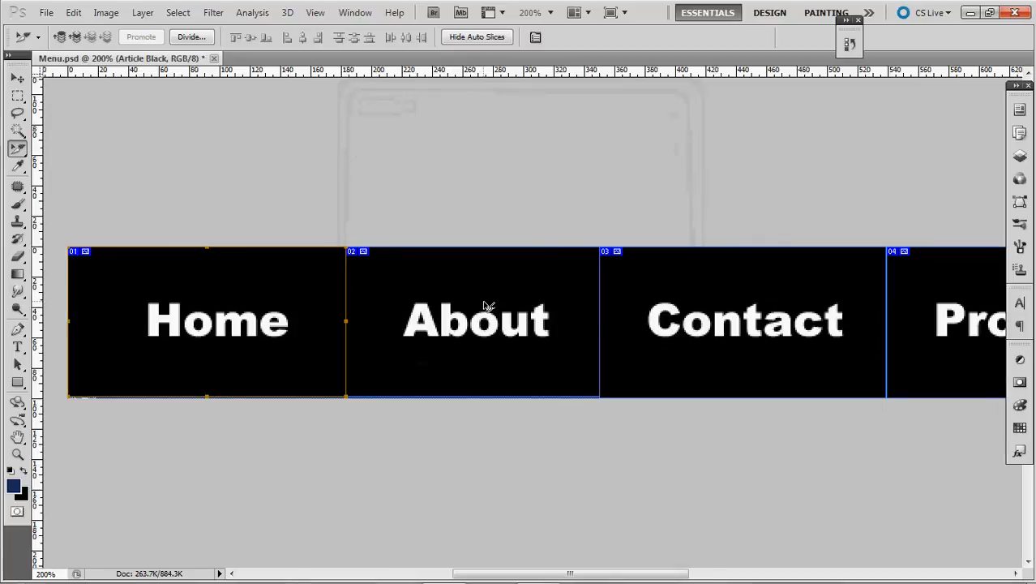
# Step: Rename the About slice as about in its slice options
pyautogui.doubleClick(487, 306)
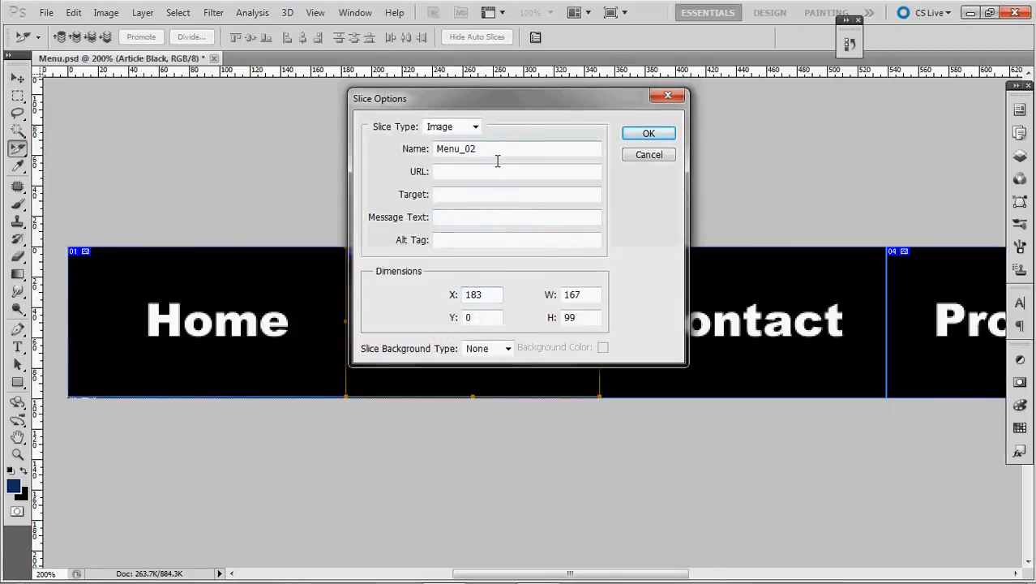
pyautogui.moveTo(500, 150); pyautogui.dragTo(416, 149)
pyautogui.moveTo(436, 98); pyautogui.dragTo(548, 85)
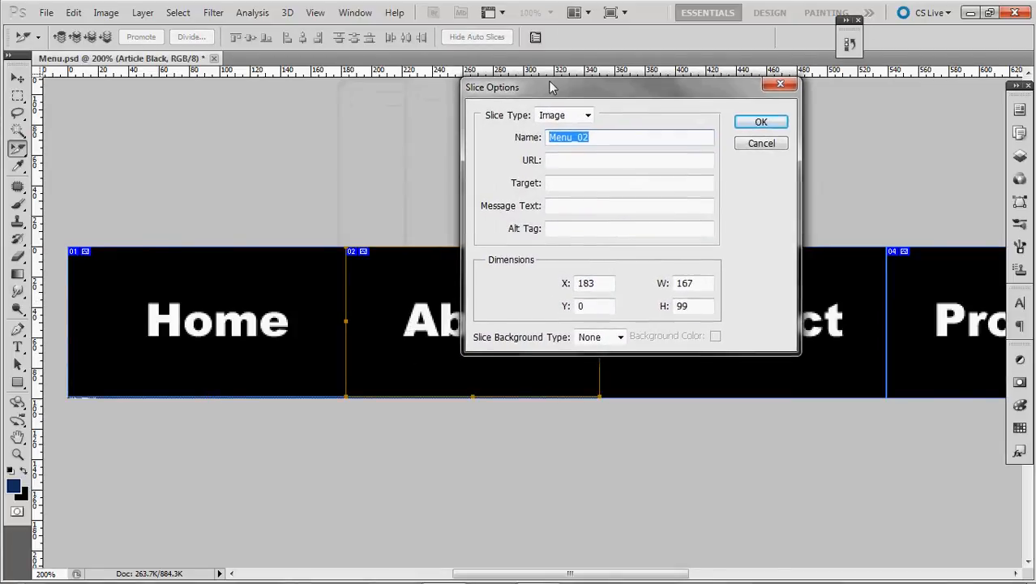
pyautogui.write('about')
pyautogui.press('Return')
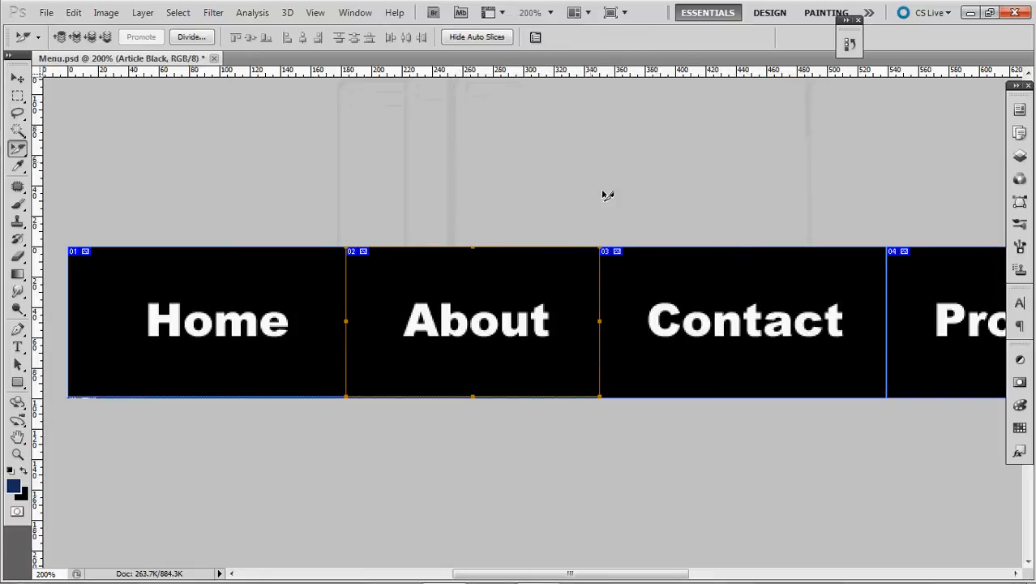
# Step: Rename the Contact slice as contact in its slice options
pyautogui.doubleClick(691, 320)
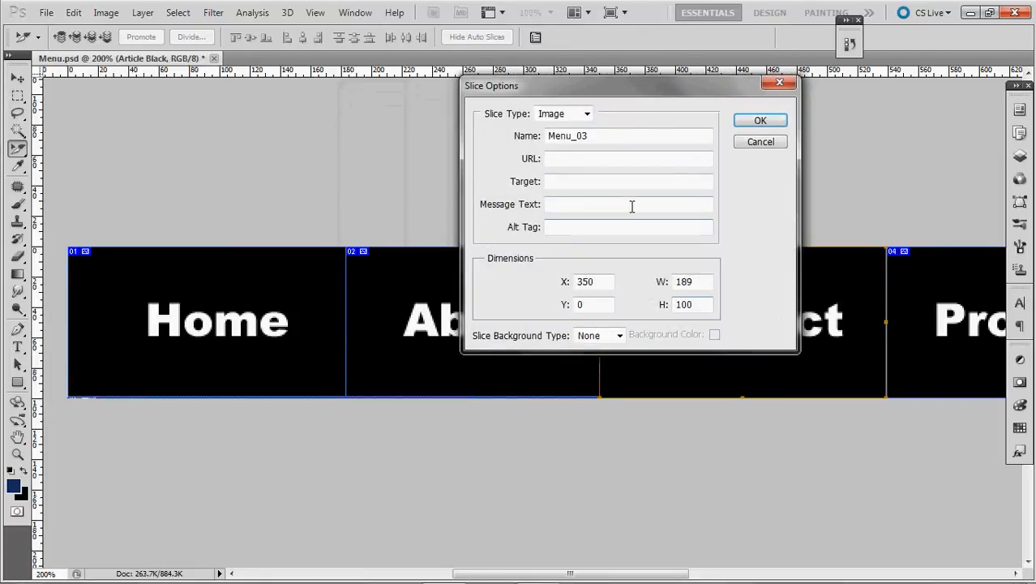
pyautogui.moveTo(606, 143); pyautogui.dragTo(533, 138)
pyautogui.write('con')
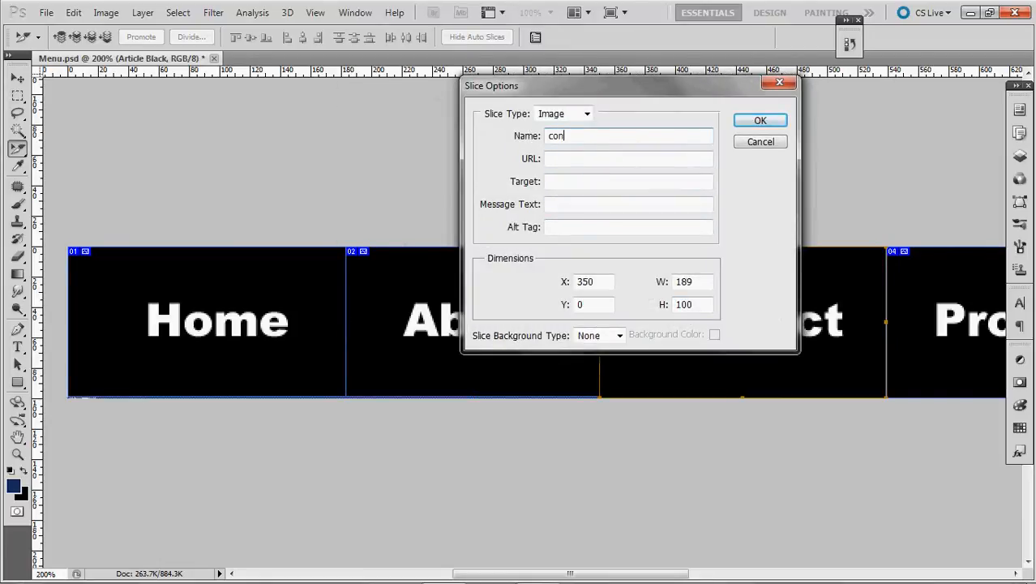
pyautogui.write('tact')
pyautogui.press('Return')
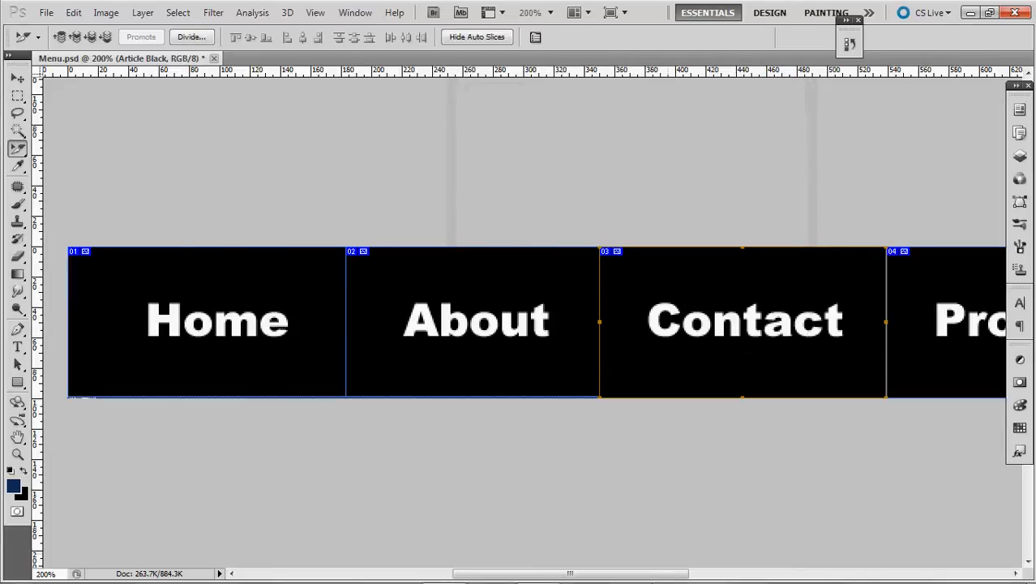
# Step: Rename the Programs slice as programs in its slice options
pyautogui.moveTo(651, 545)
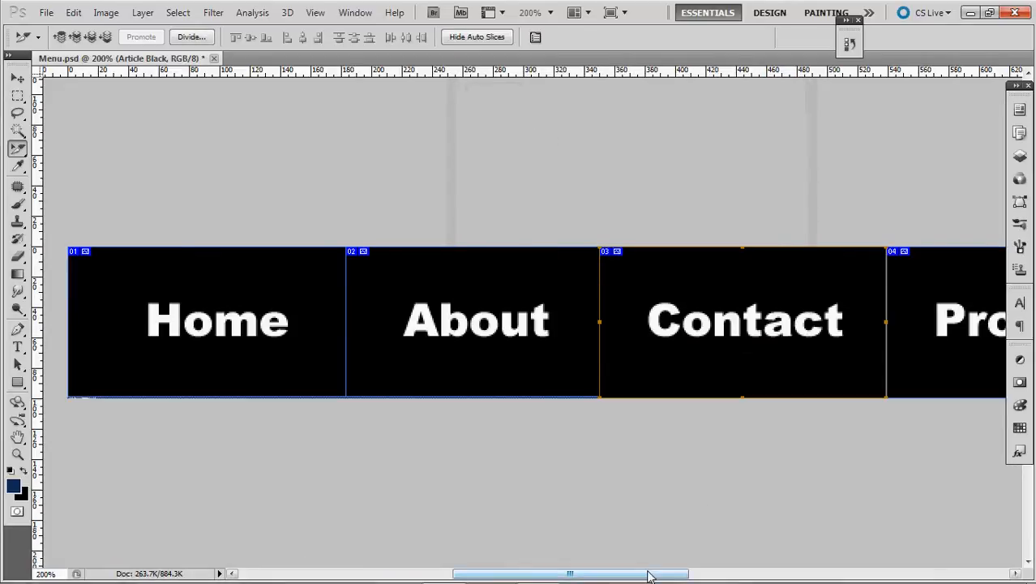
pyautogui.moveTo(648, 574); pyautogui.dragTo(782, 576)
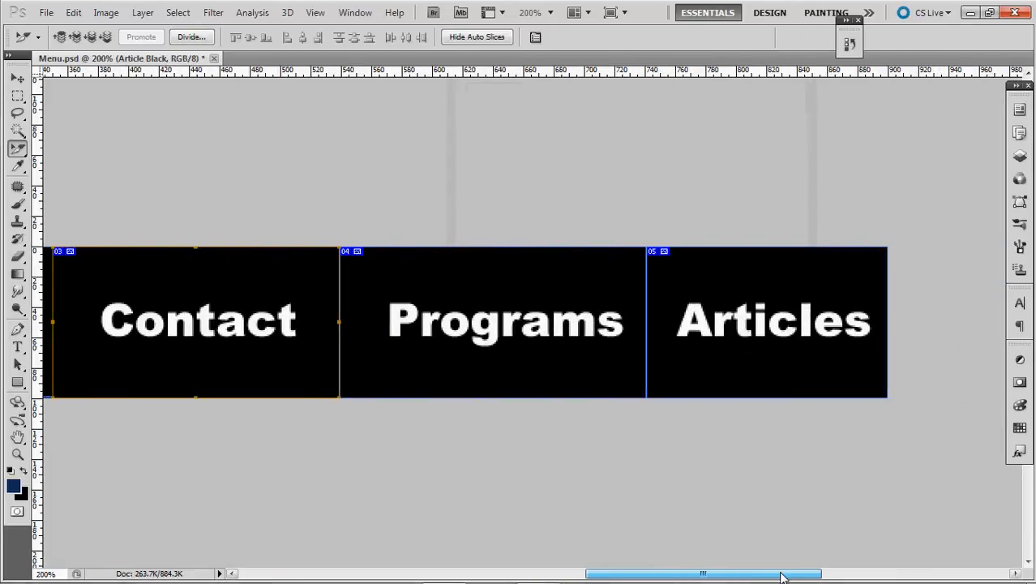
pyautogui.doubleClick(514, 337)
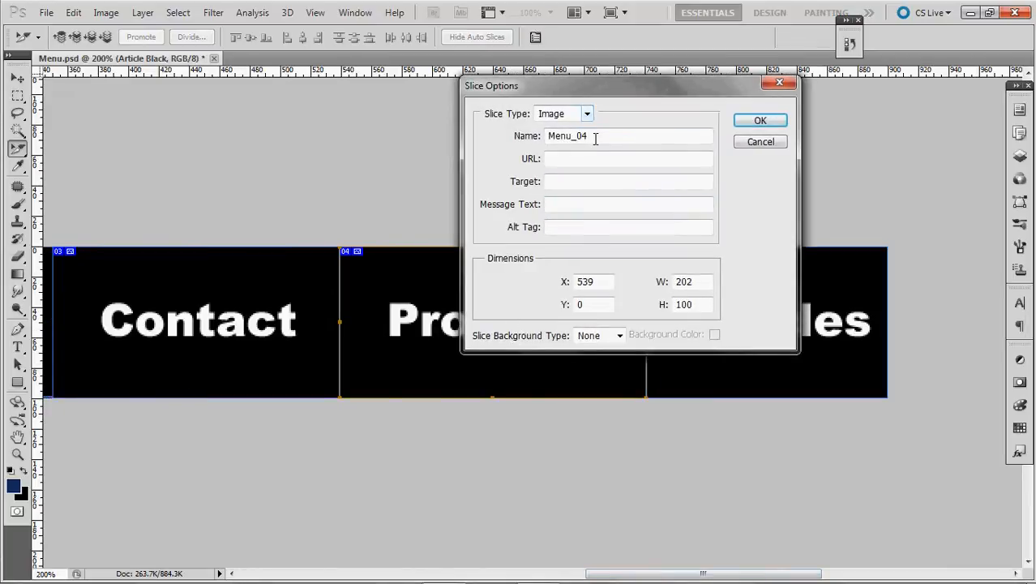
pyautogui.moveTo(597, 137); pyautogui.dragTo(530, 140)
pyautogui.write('programs')
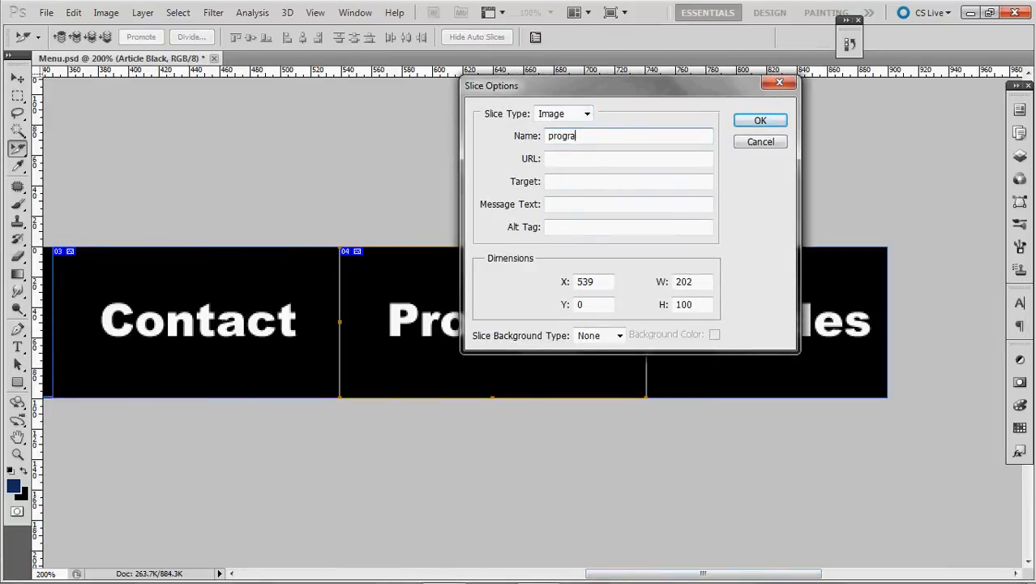
pyautogui.press('Return')
# Step: Rename the Articles slice as articles in its slice options and save the document
pyautogui.doubleClick(750, 313)
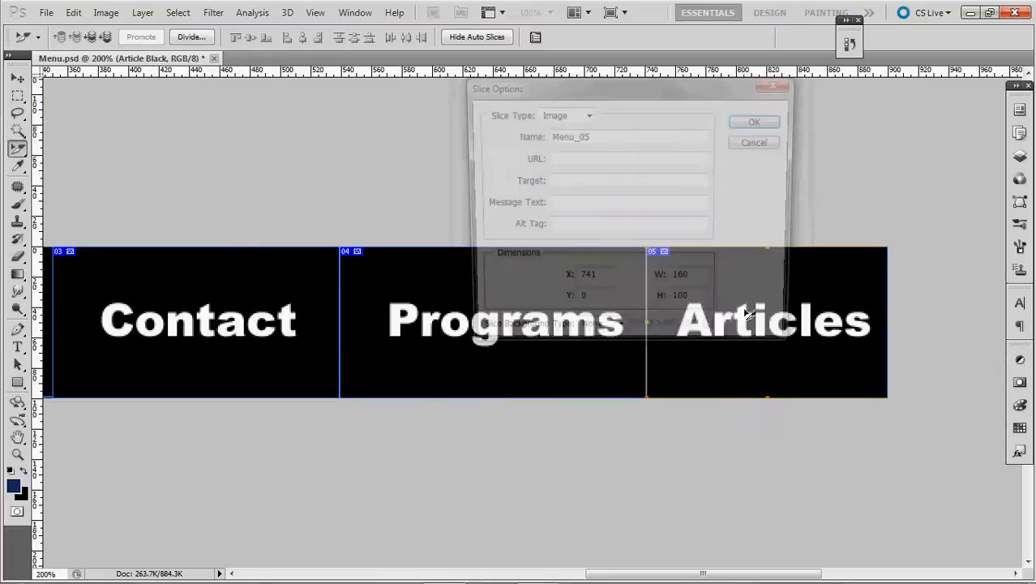
pyautogui.moveTo(600, 138); pyautogui.dragTo(475, 123)
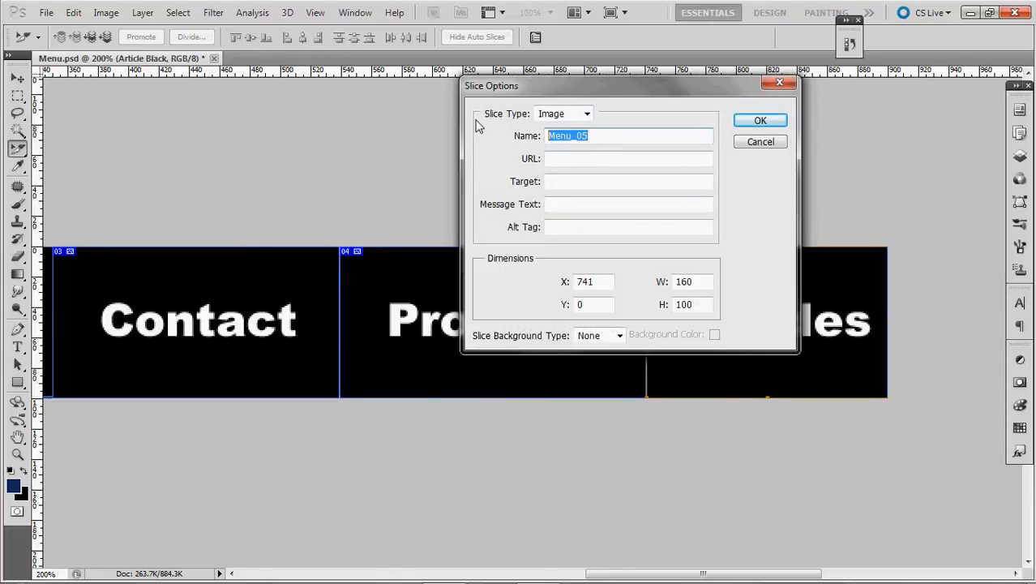
pyautogui.write('articles')
pyautogui.press('Return')
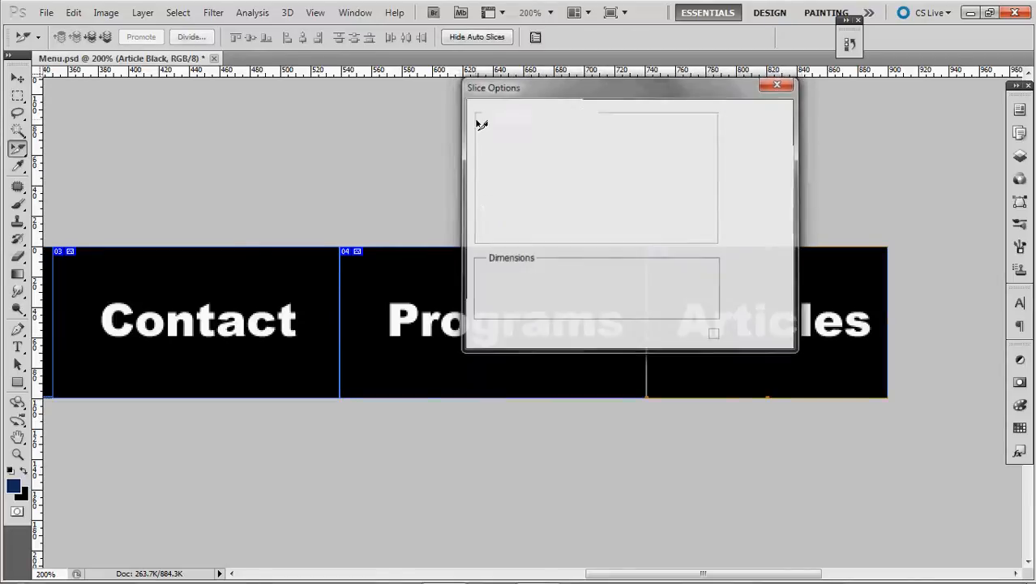
pyautogui.hscroll(-10, 480, 195)
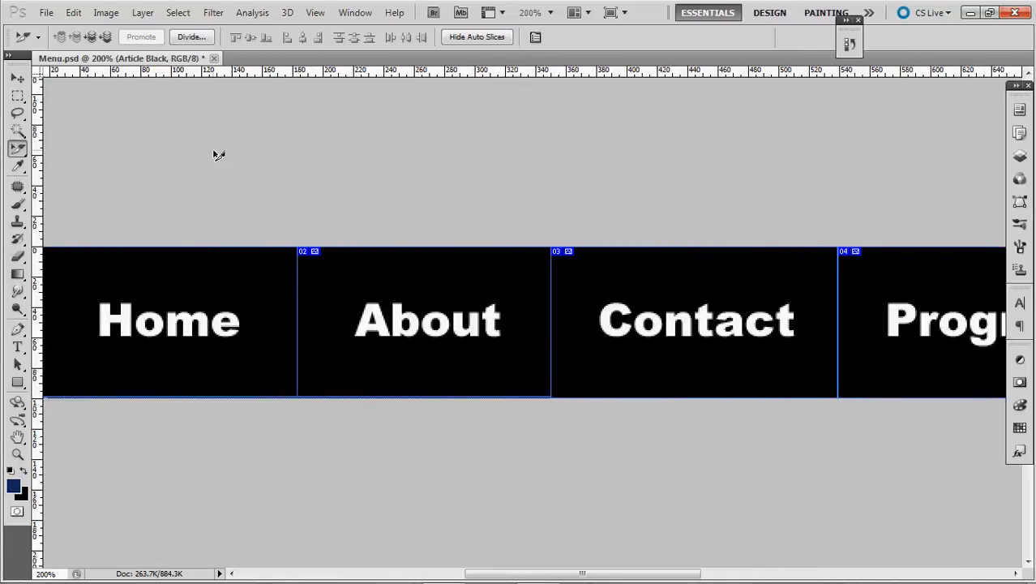
pyautogui.hotkey('ctrl', 's')
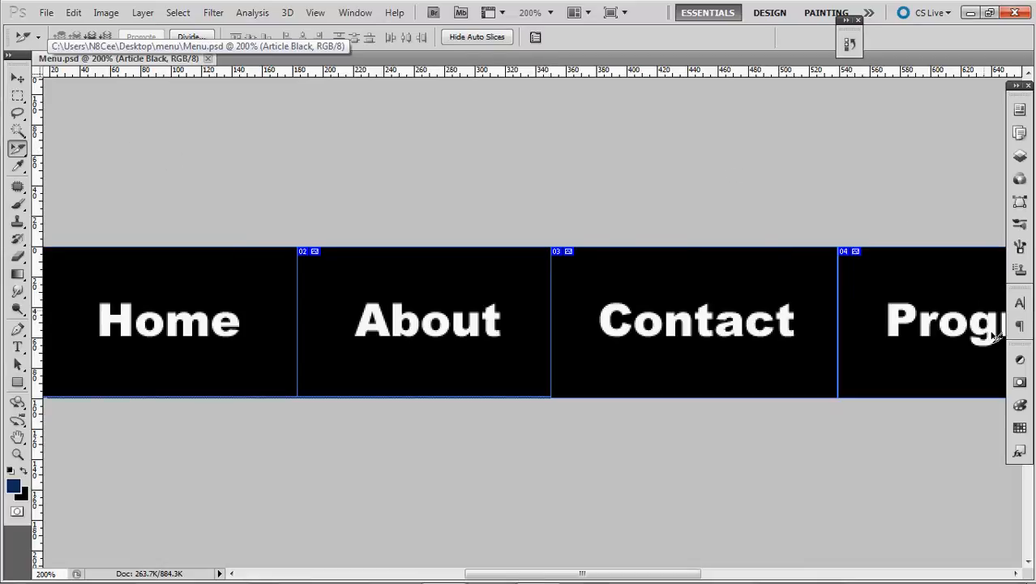
# Step: Set up a Save for Web export of the Normal layer comp with JPEG quality 100 and select all the slices
pyautogui.click(1021, 156)
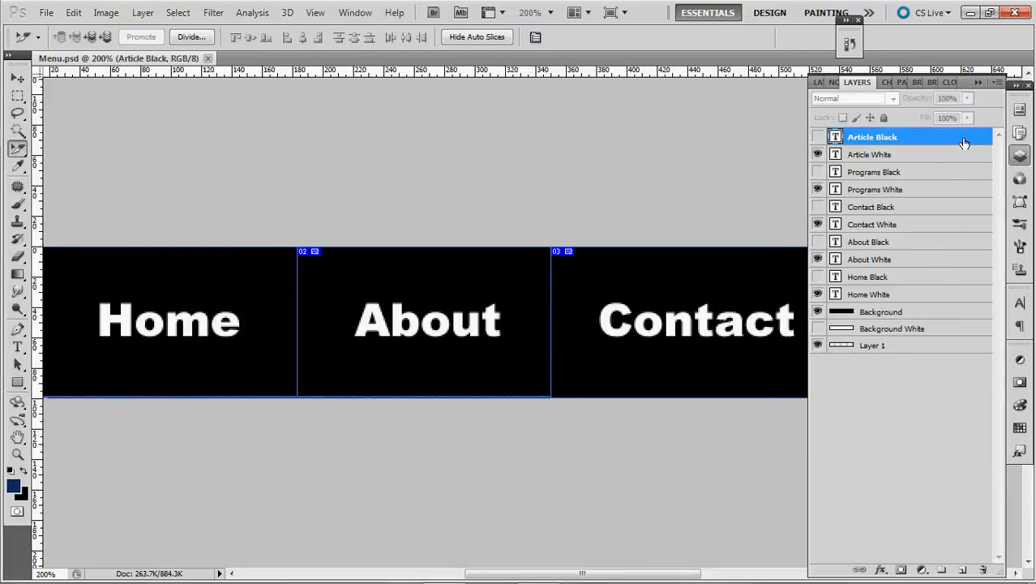
pyautogui.click(816, 83)
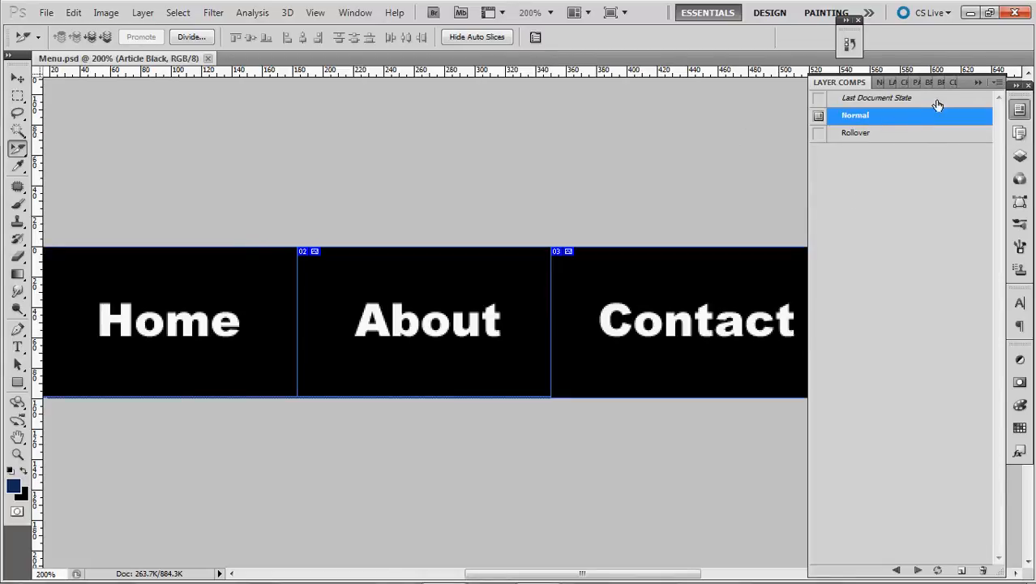
pyautogui.click(46, 13)
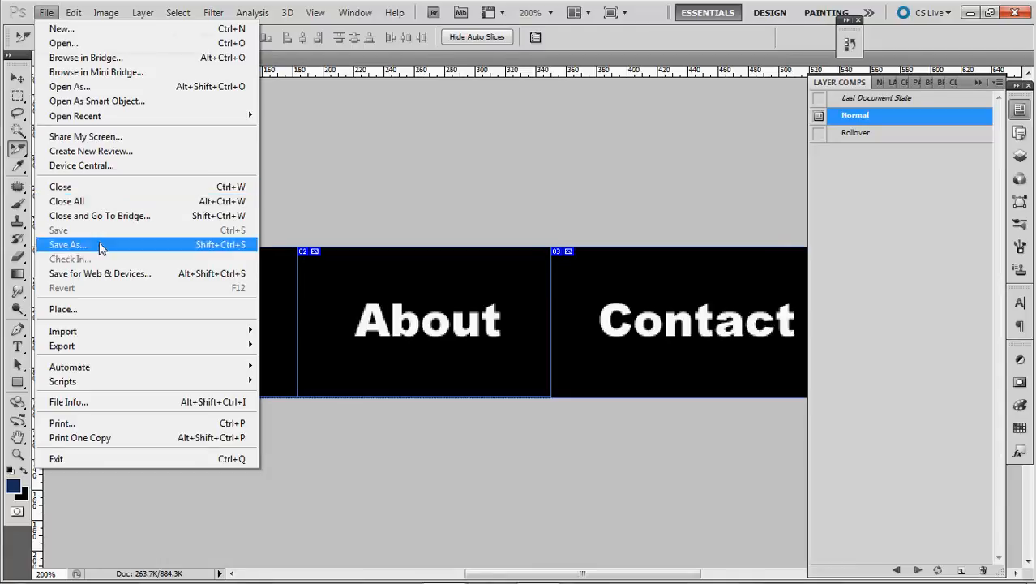
pyautogui.click(104, 274)
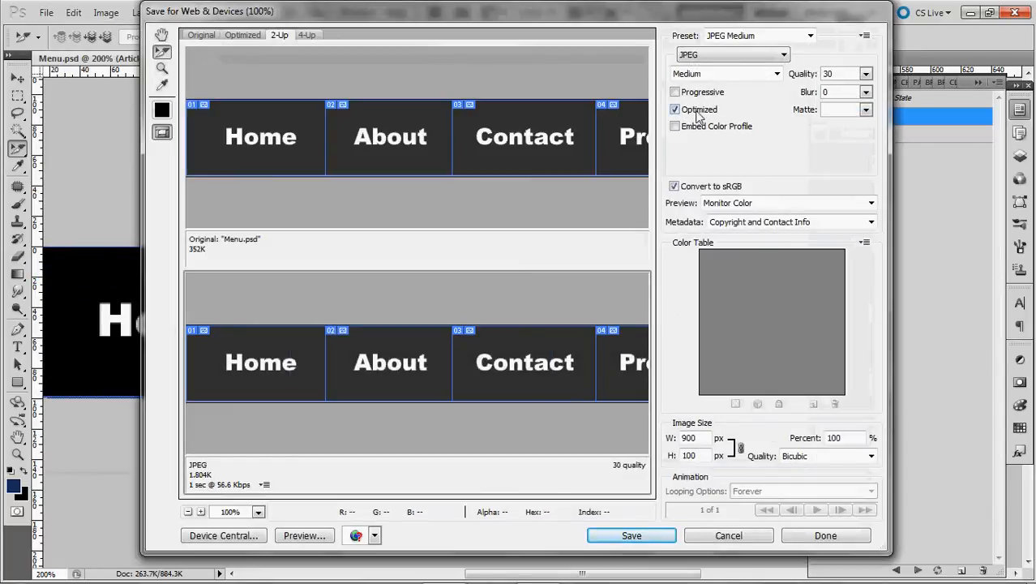
pyautogui.click(866, 75)
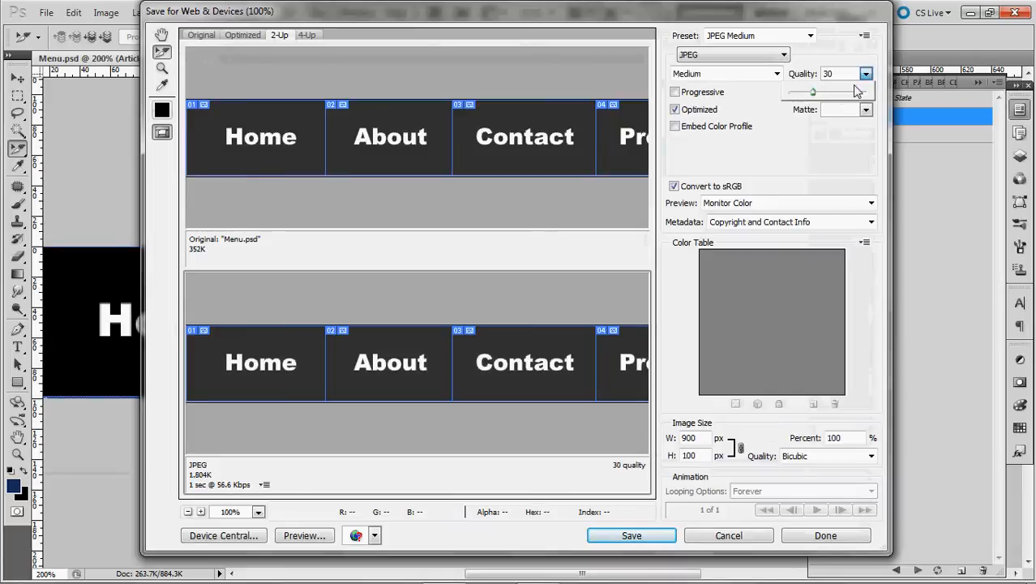
pyautogui.moveTo(815, 95); pyautogui.dragTo(856, 100)
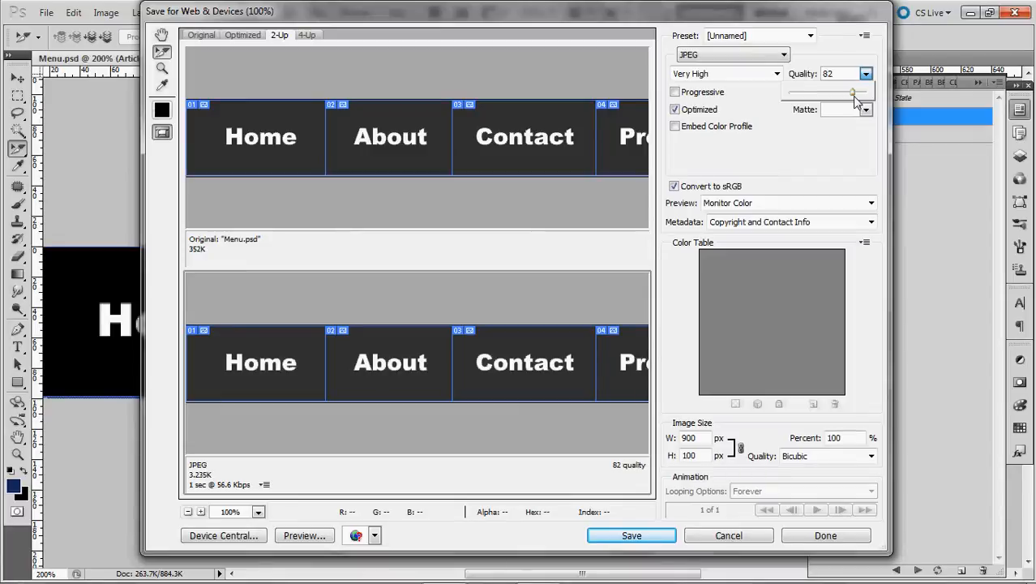
pyautogui.moveTo(854, 99); pyautogui.dragTo(876, 98)
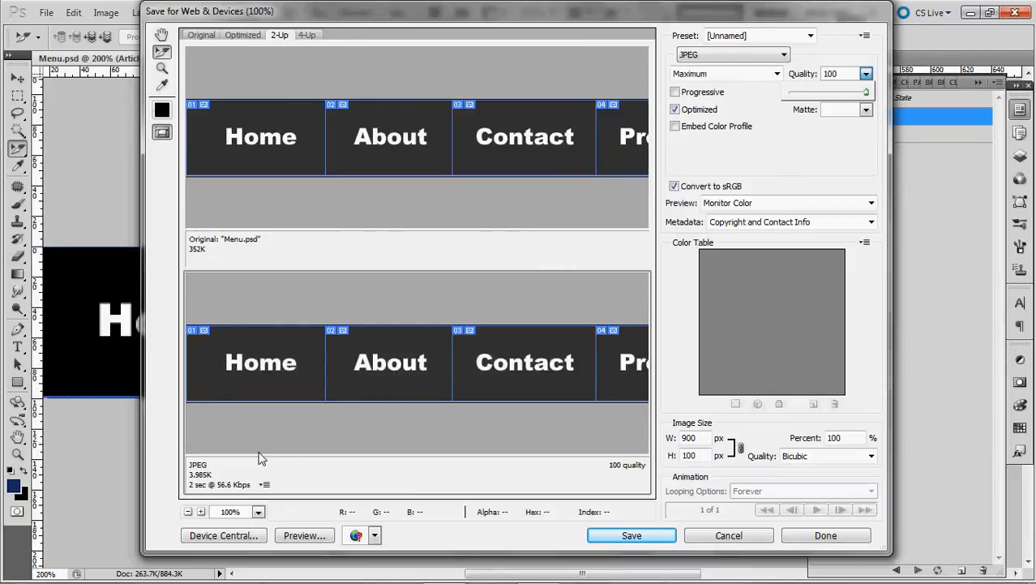
pyautogui.moveTo(249, 161); pyautogui.dragTo(665, 156)
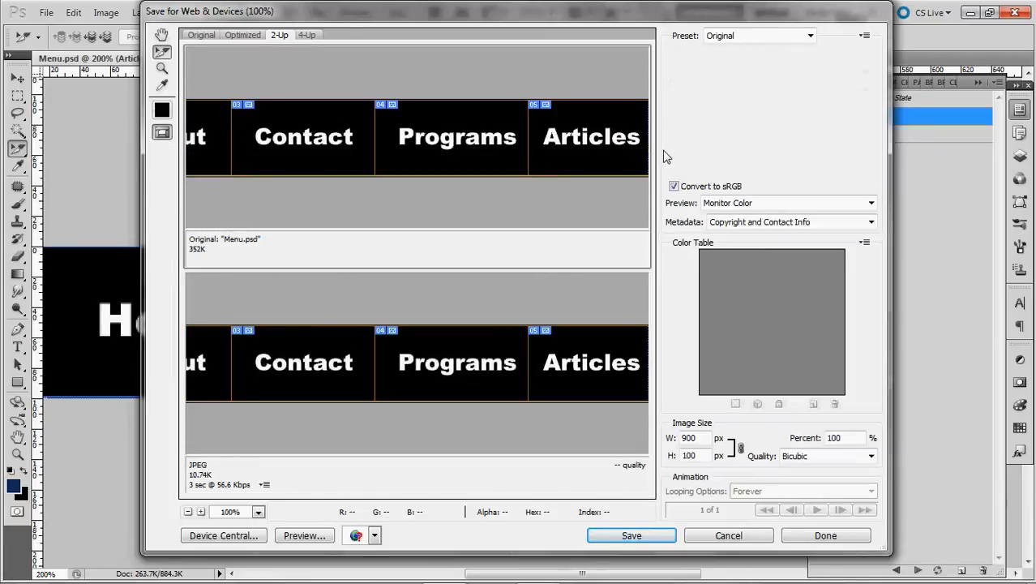
# Step: Choose the desktop menu folder as the export location and set the output format to HTML and Images
pyautogui.click(604, 537)
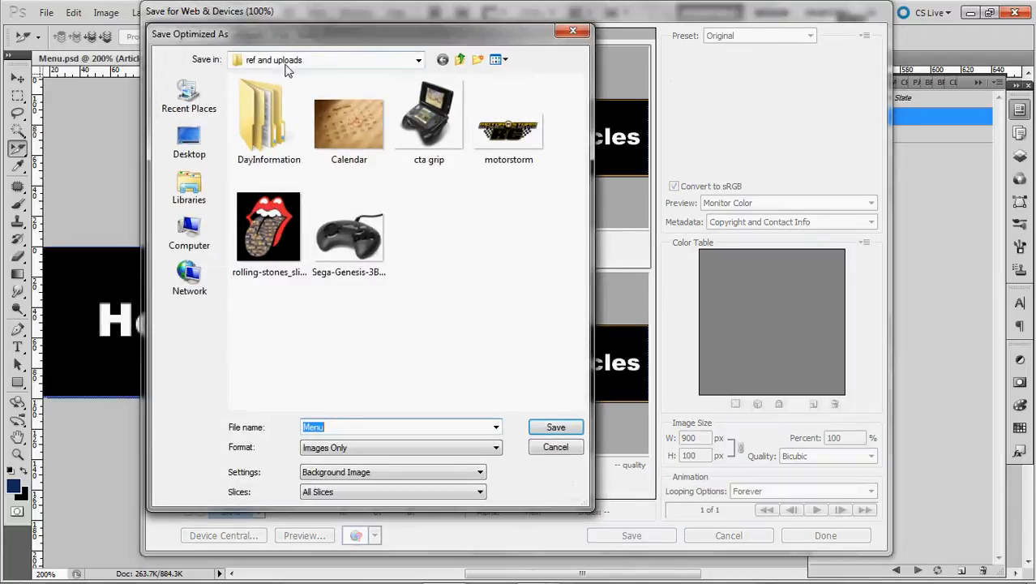
pyautogui.click(191, 150)
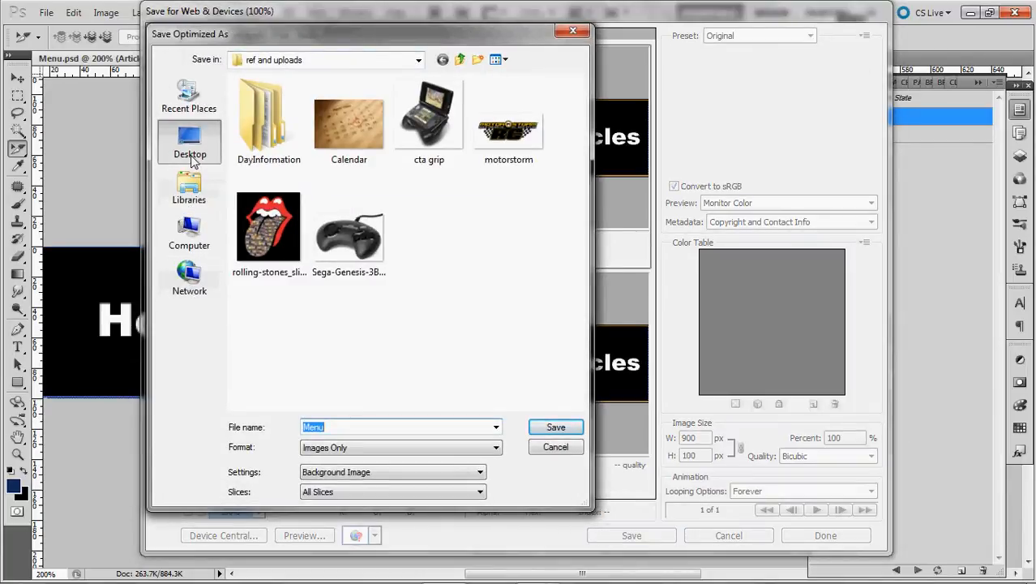
pyautogui.doubleClick(291, 218)
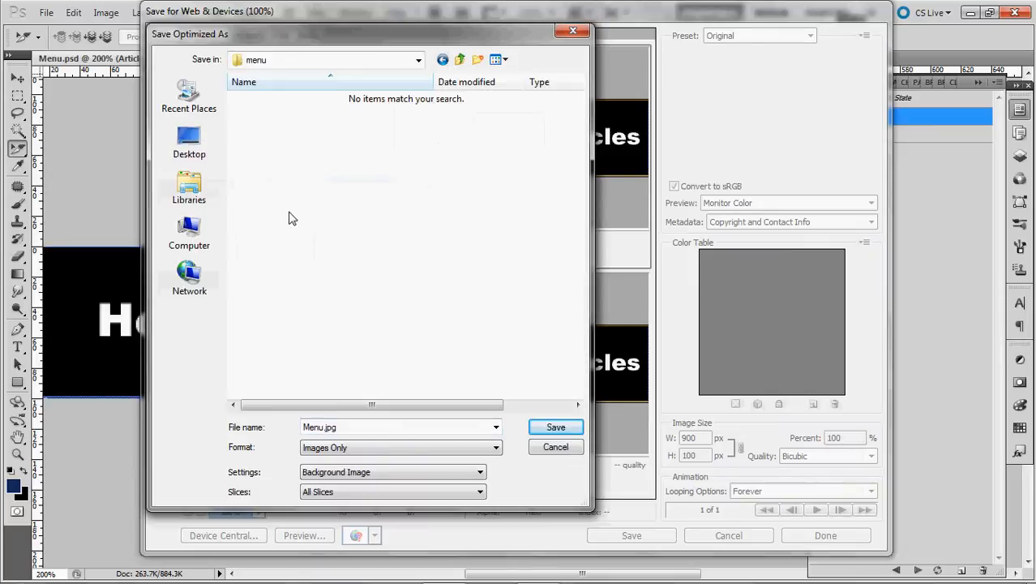
pyautogui.click(351, 451)
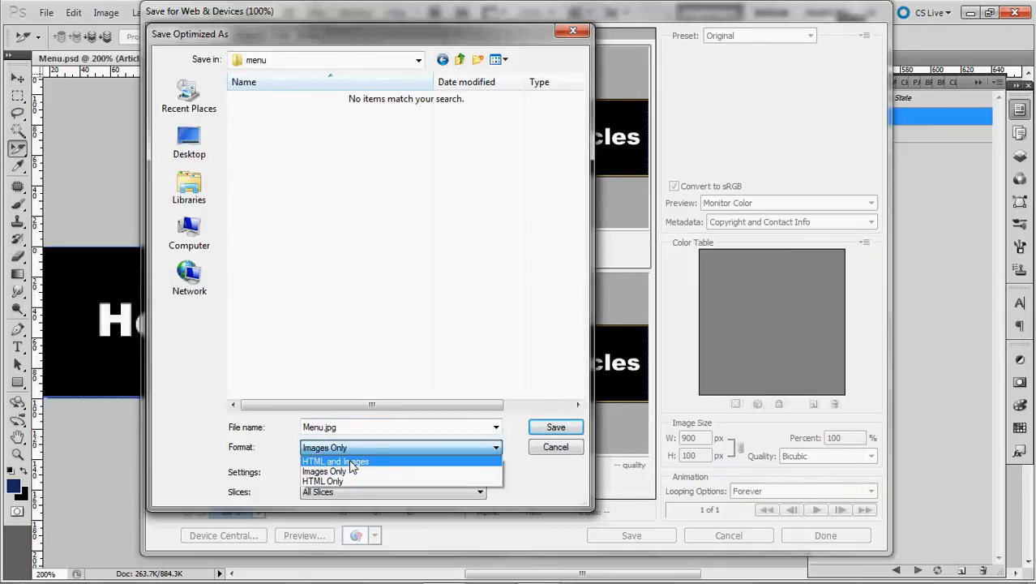
pyautogui.click(352, 461)
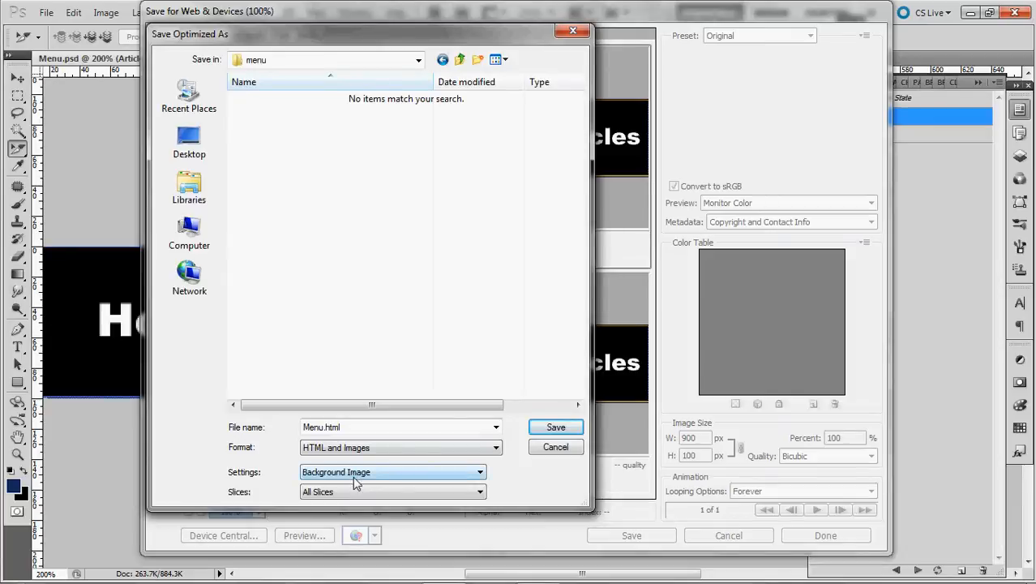
# Step: Try the suffixes roll and _ro after the rollover state in the file naming rules of the Saving Files output settings
pyautogui.click(355, 473)
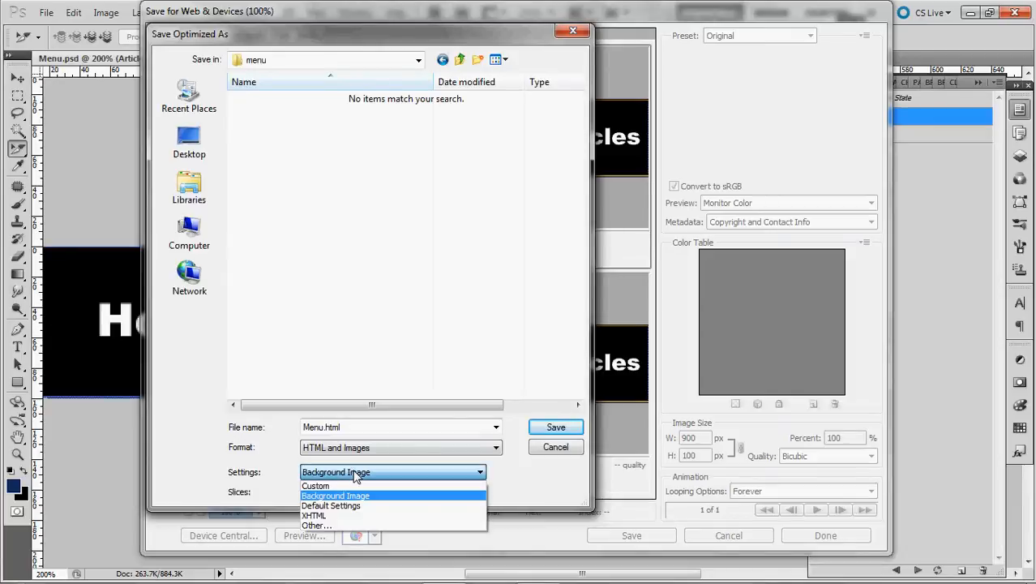
pyautogui.click(346, 523)
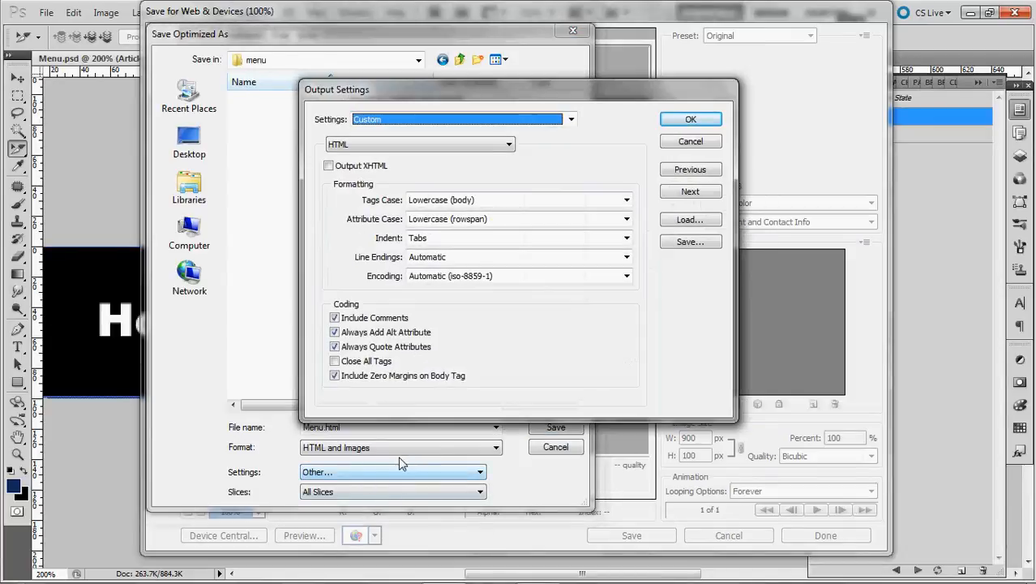
pyautogui.click(471, 151)
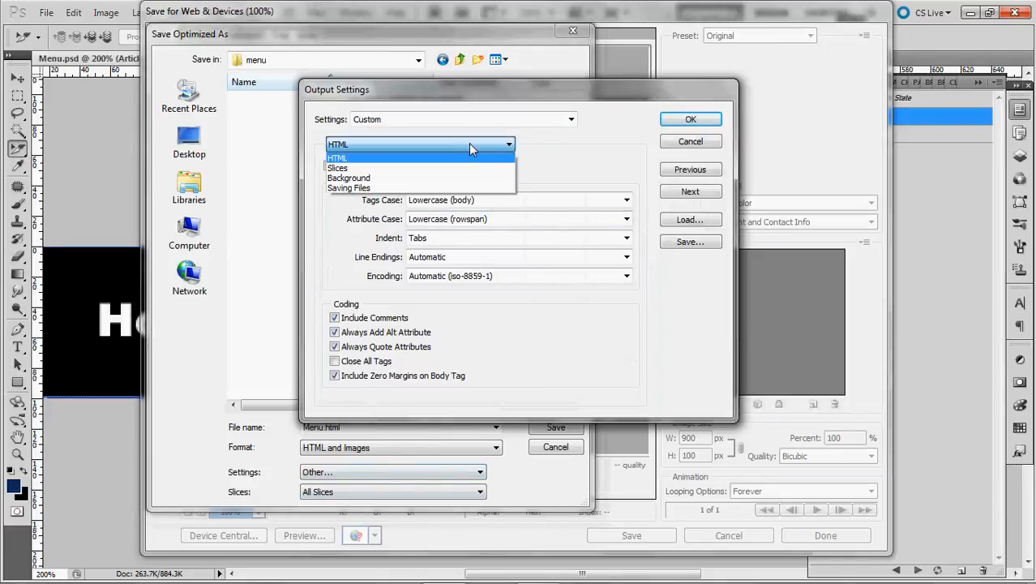
pyautogui.click(464, 188)
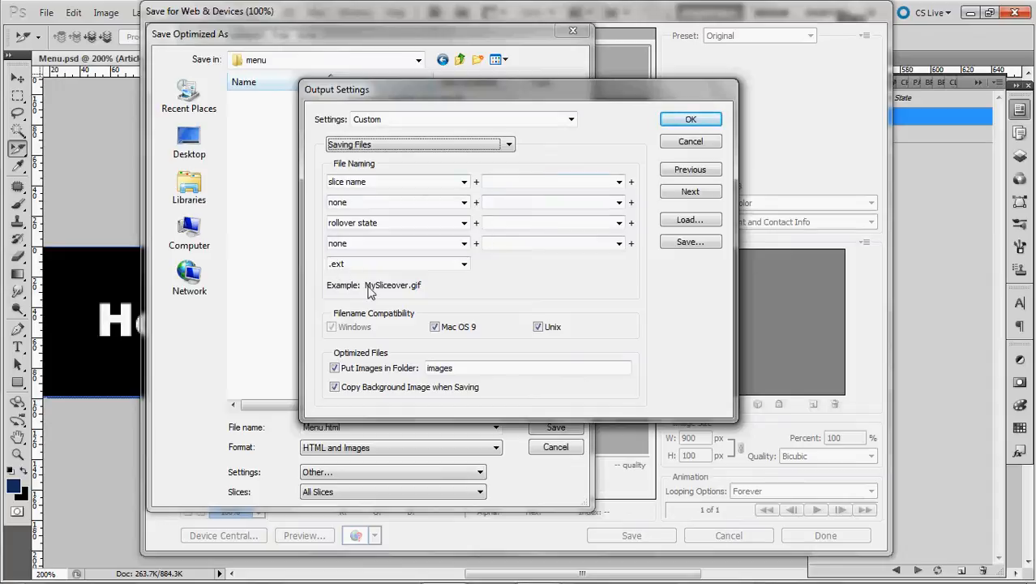
pyautogui.click(495, 230)
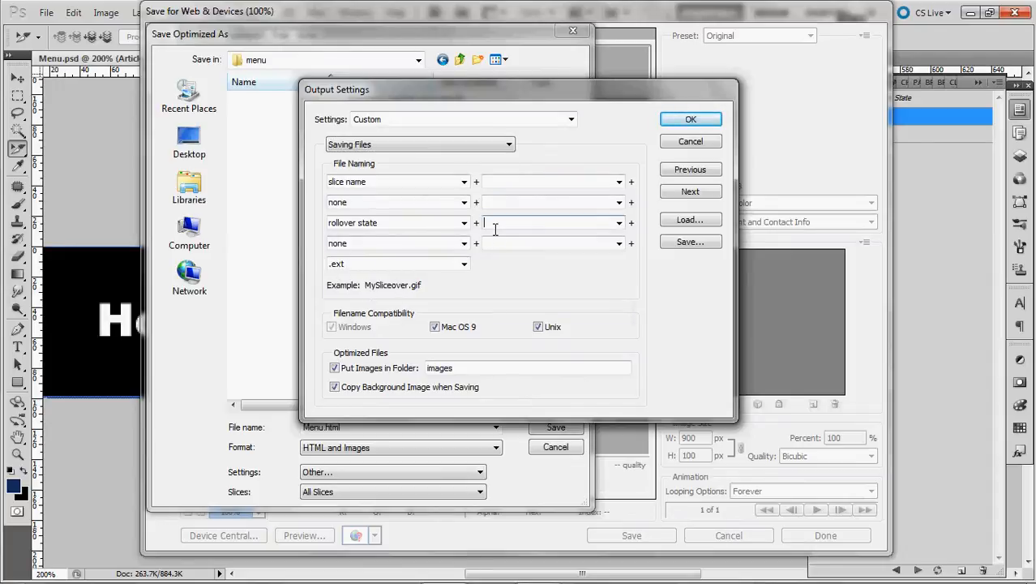
pyautogui.write('roll')
pyautogui.press('BackSpace')
pyautogui.press('BackSpace')
pyautogui.press('BackSpace')
pyautogui.press('BackSpace')
pyautogui.write('_ro')
pyautogui.press('BackSpace')
pyautogui.press('BackSpace')
pyautogui.press('BackSpace')
pyautogui.click(693, 120)
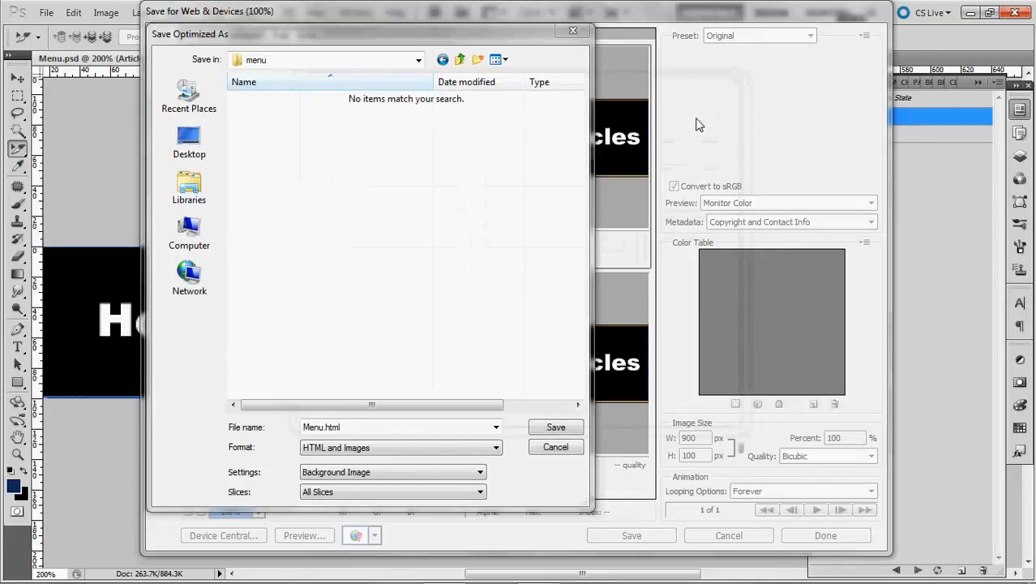
# Step: Save the optimized export as Menu.html with all slices in the menu folder
pyautogui.click(329, 435)
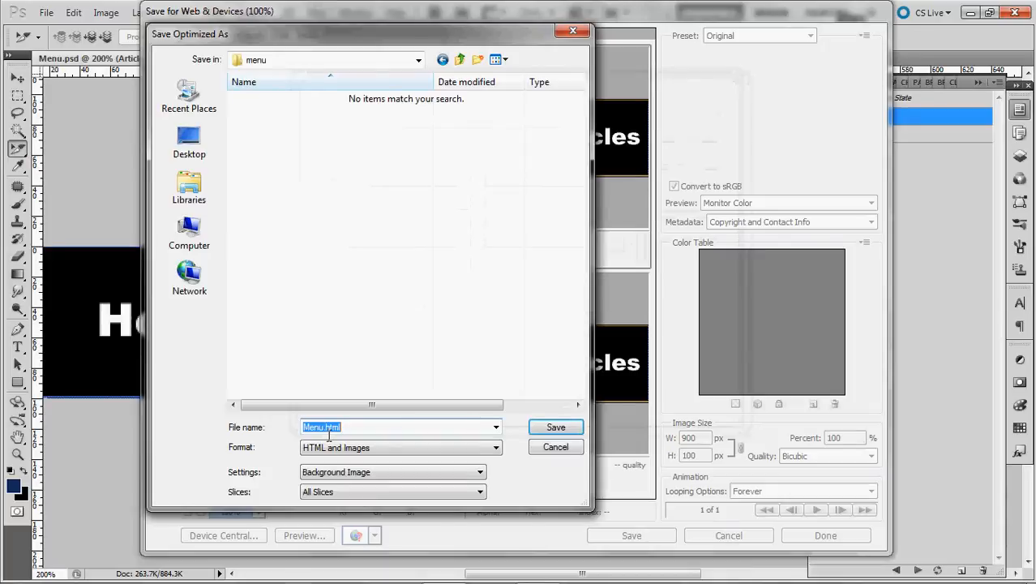
pyautogui.click(554, 427)
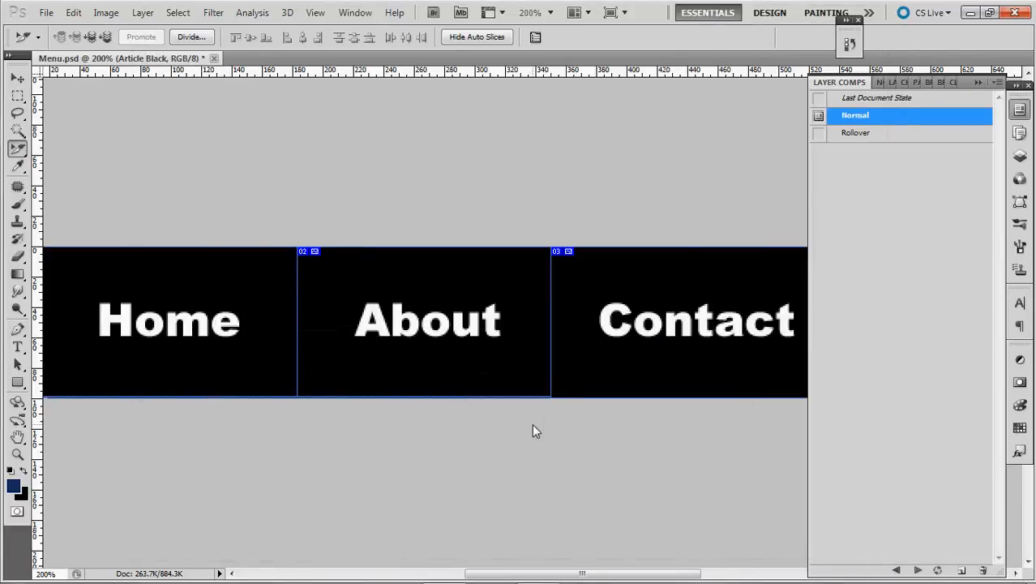
# Step: Open the menu folder on the desktop and check the exported slice images in its images folder
pyautogui.press('super+d')
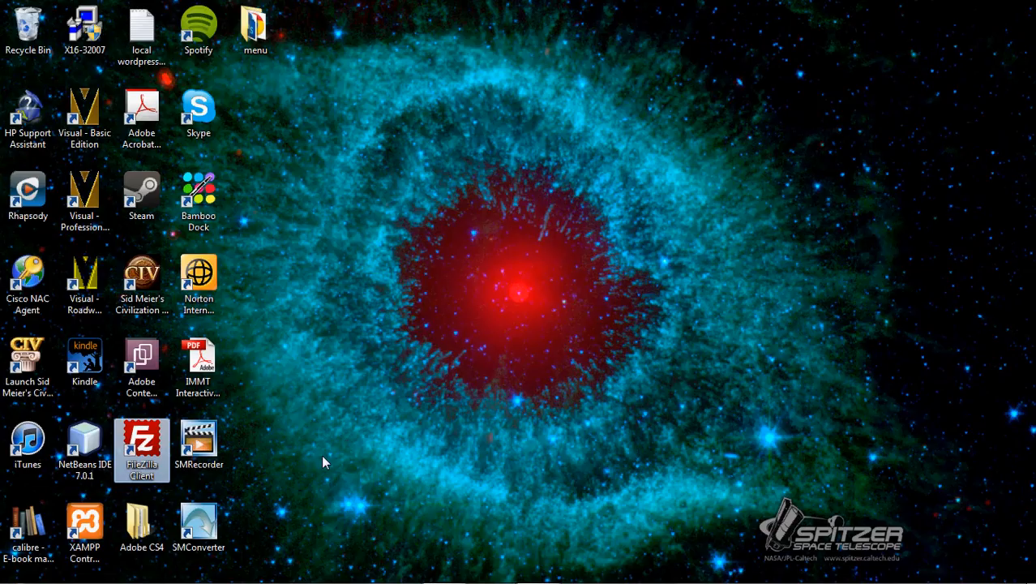
pyautogui.click(252, 26)
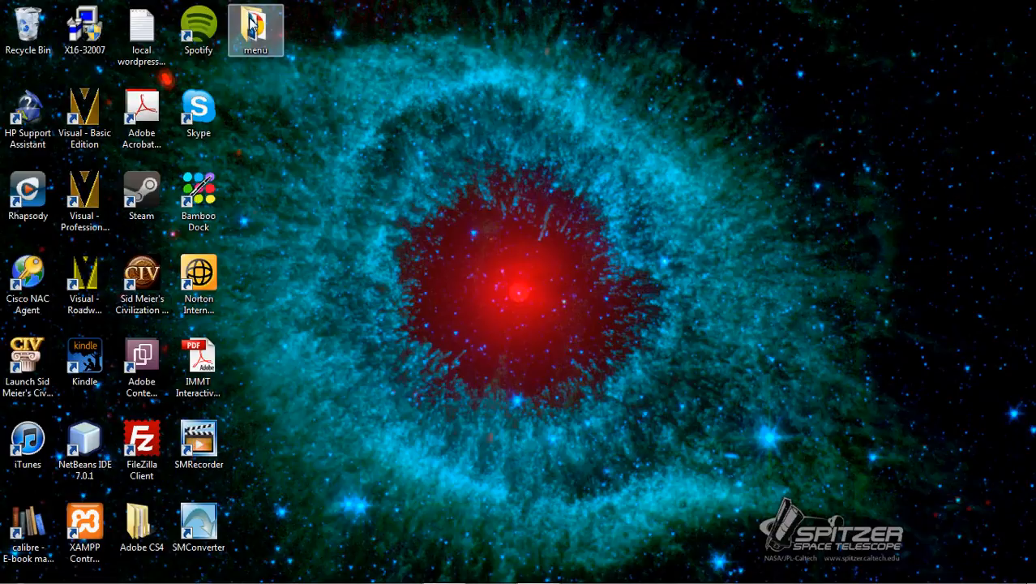
pyautogui.doubleClick(252, 26)
pyautogui.click(370, 237)
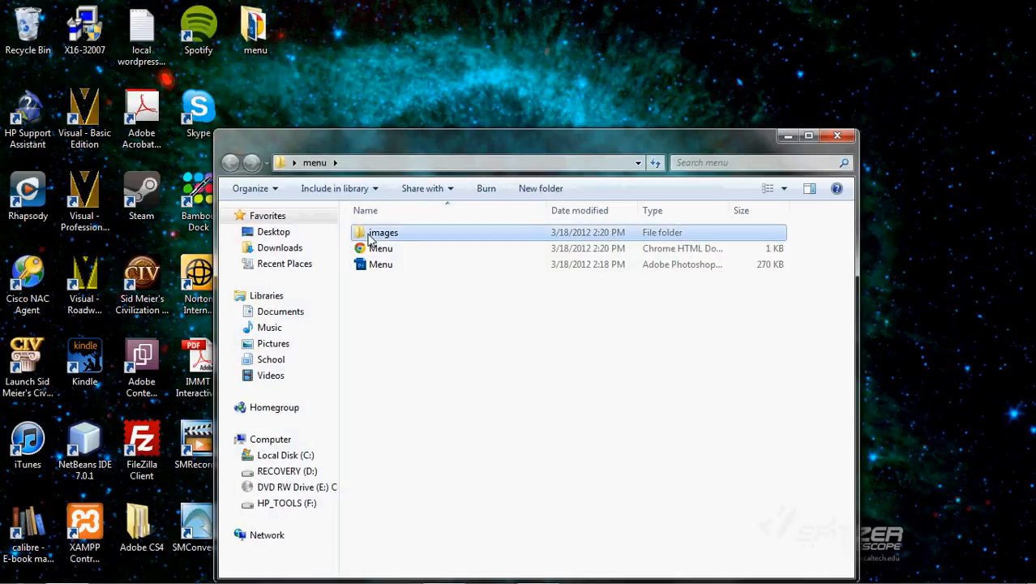
pyautogui.doubleClick(370, 237)
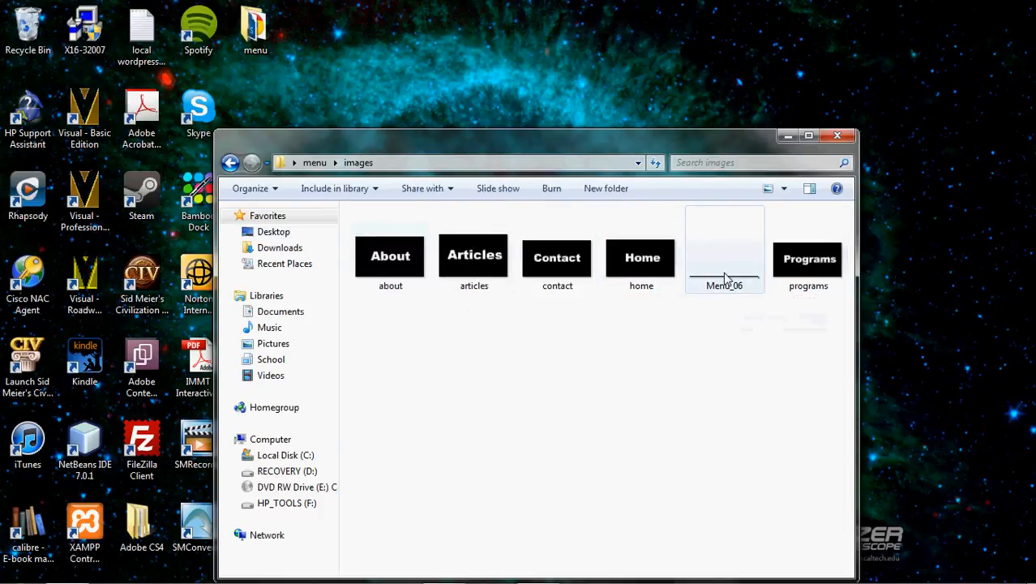
# Step: Preview the exported Menu HTML page in the browser, then close the browser and minimize the folder window
pyautogui.click(230, 162)
pyautogui.doubleClick(380, 248)
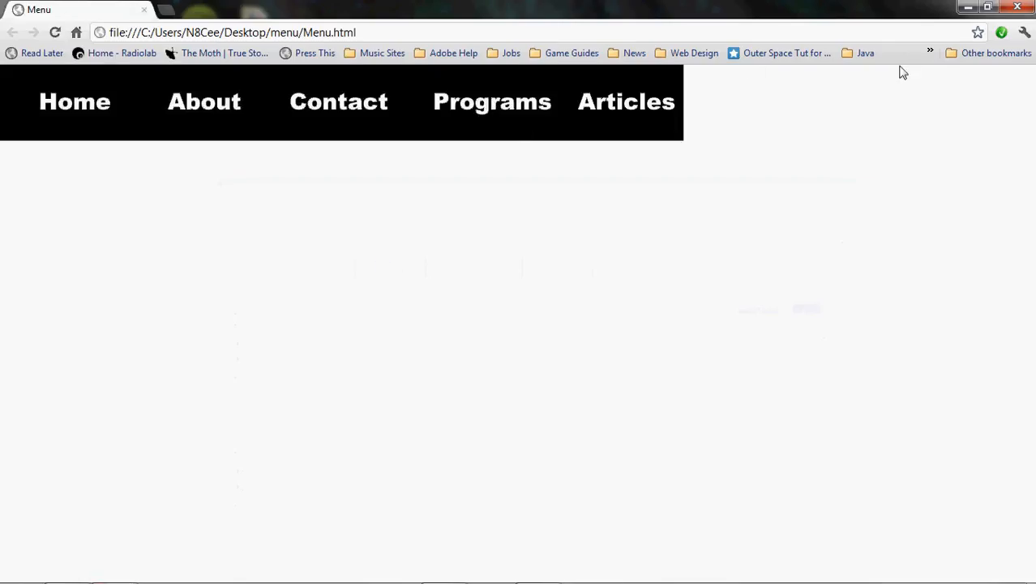
pyautogui.click(1019, 7)
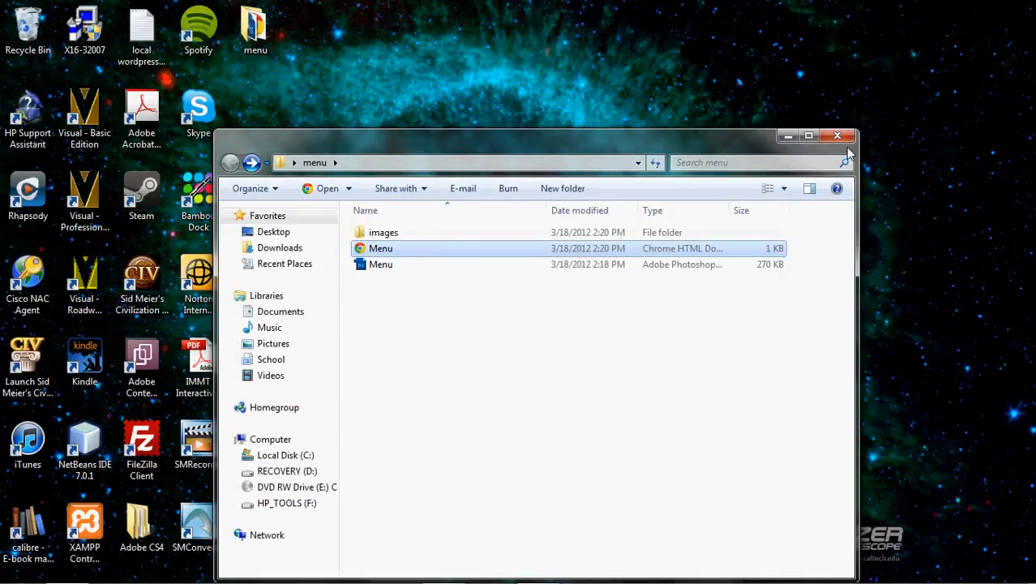
pyautogui.click(787, 135)
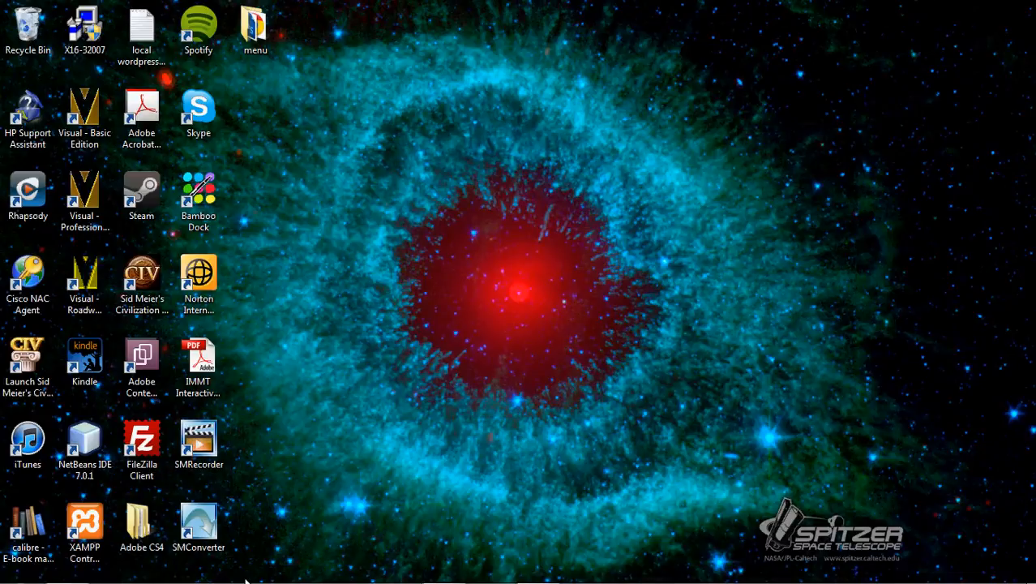
# Step: Return to Photoshop, apply the Rollover layer comp, and select the menu slices in a Save for Web & Devices export
pyautogui.moveTo(245, 580)
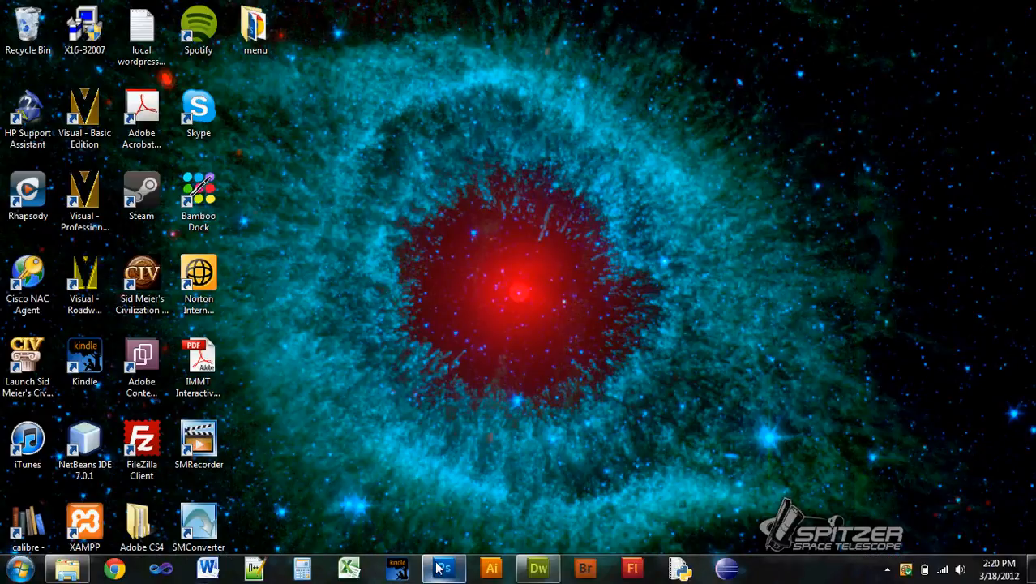
pyautogui.click(441, 568)
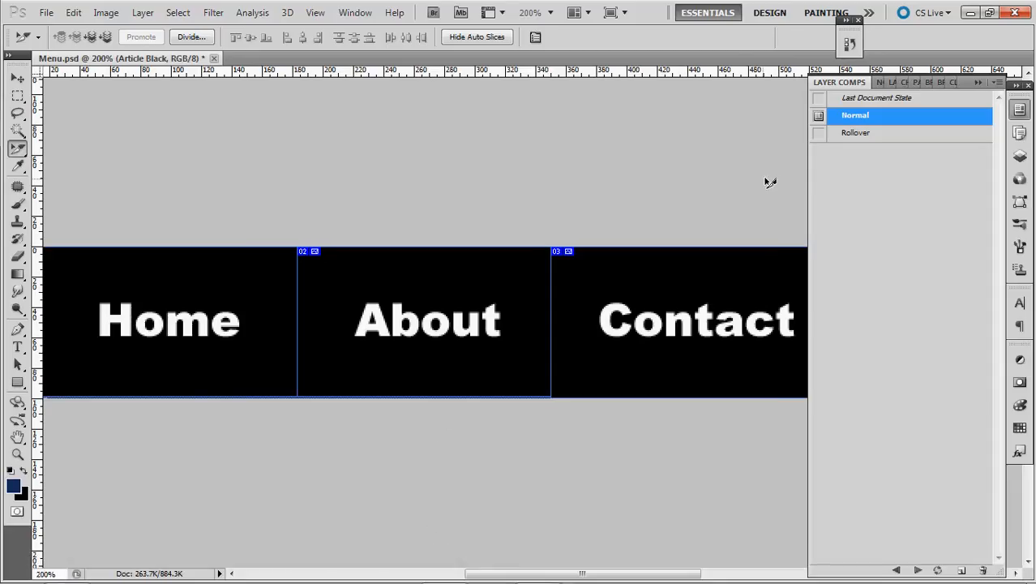
pyautogui.click(821, 133)
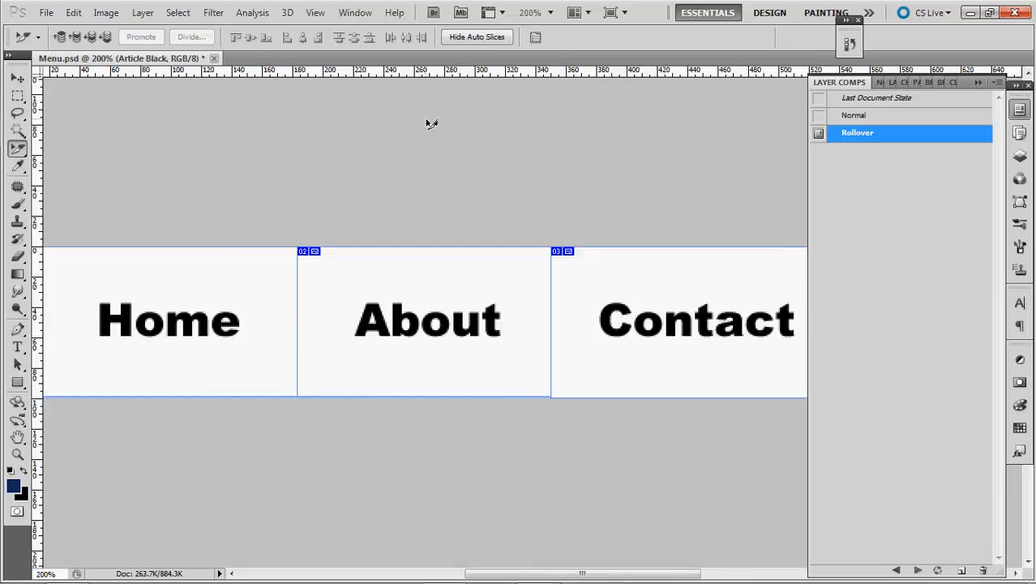
pyautogui.click(45, 12)
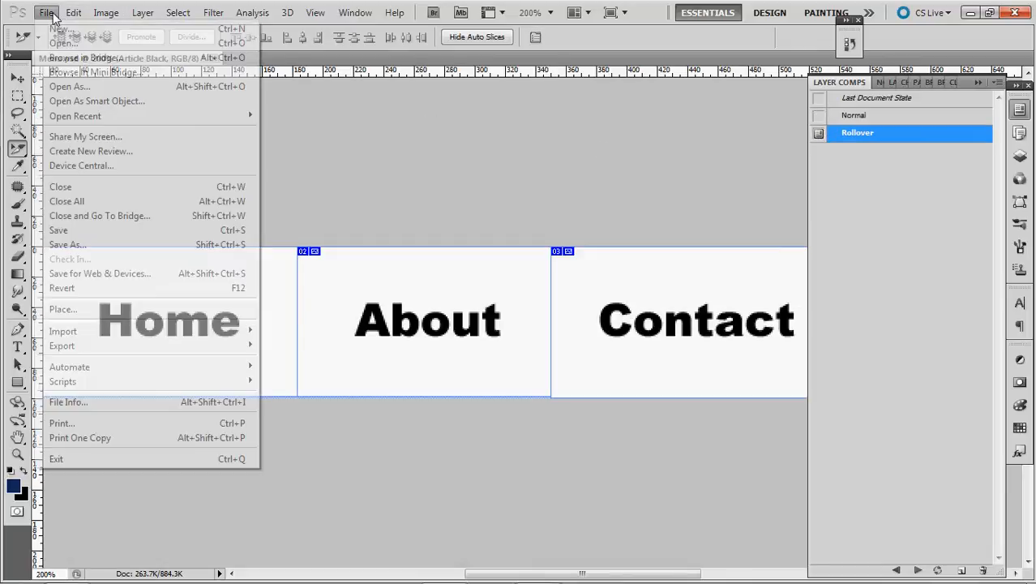
pyautogui.click(115, 276)
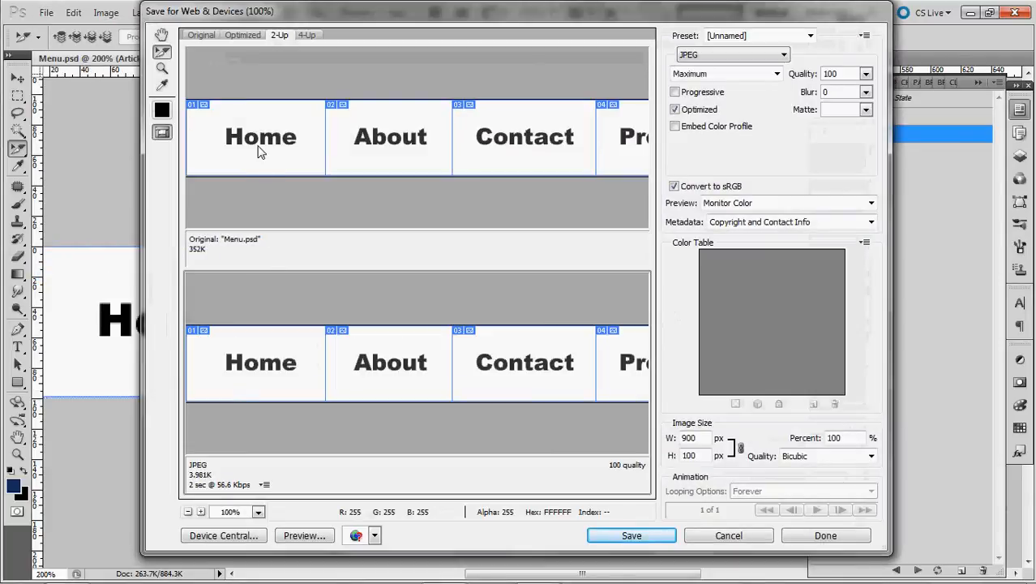
pyautogui.moveTo(260, 146); pyautogui.dragTo(627, 152)
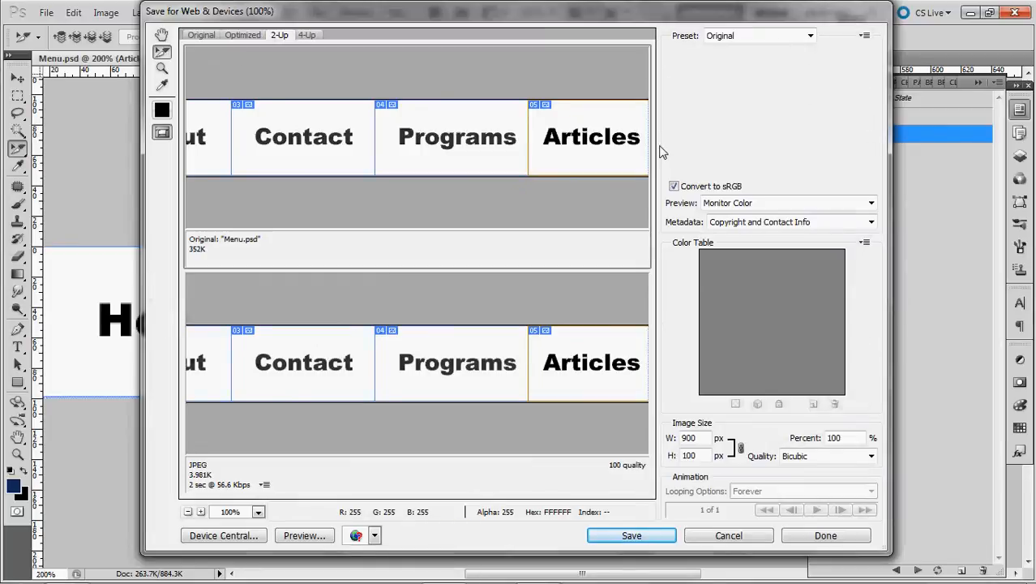
# Step: Start saving the export and add the suffix _rollover after the rollover state in the Saving Files output settings
pyautogui.click(602, 540)
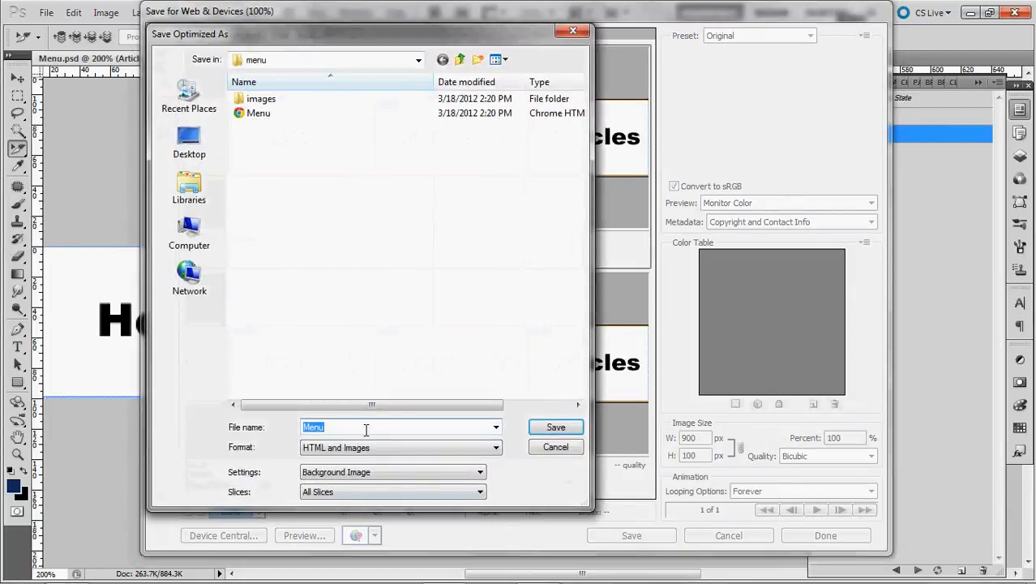
pyautogui.click(347, 476)
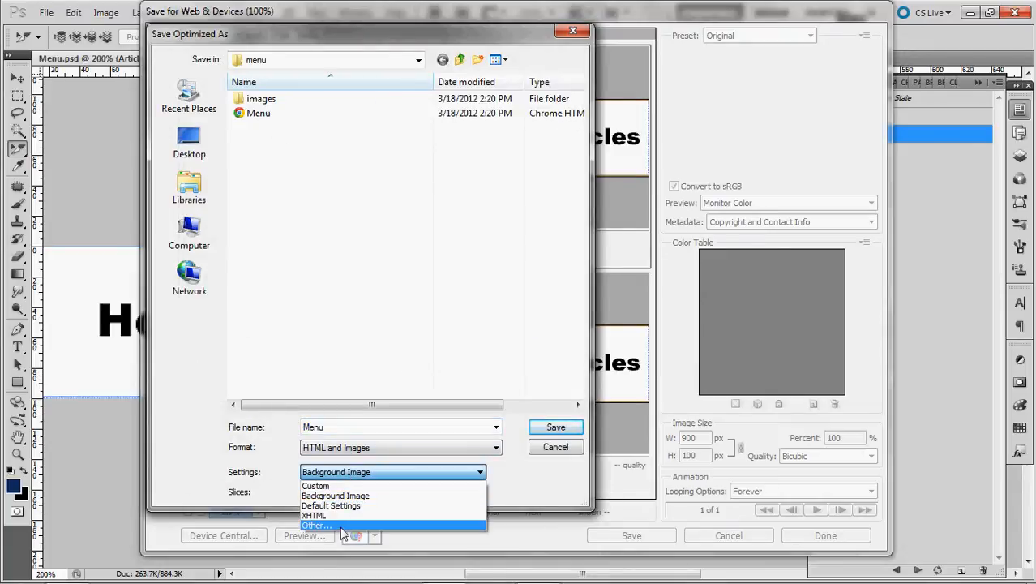
pyautogui.click(341, 527)
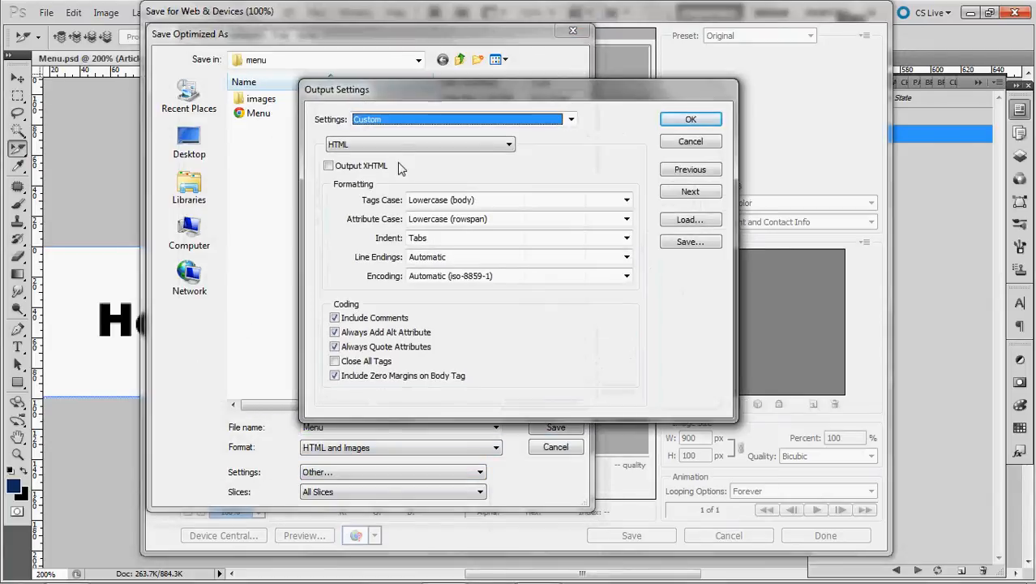
pyautogui.click(399, 146)
pyautogui.click(410, 193)
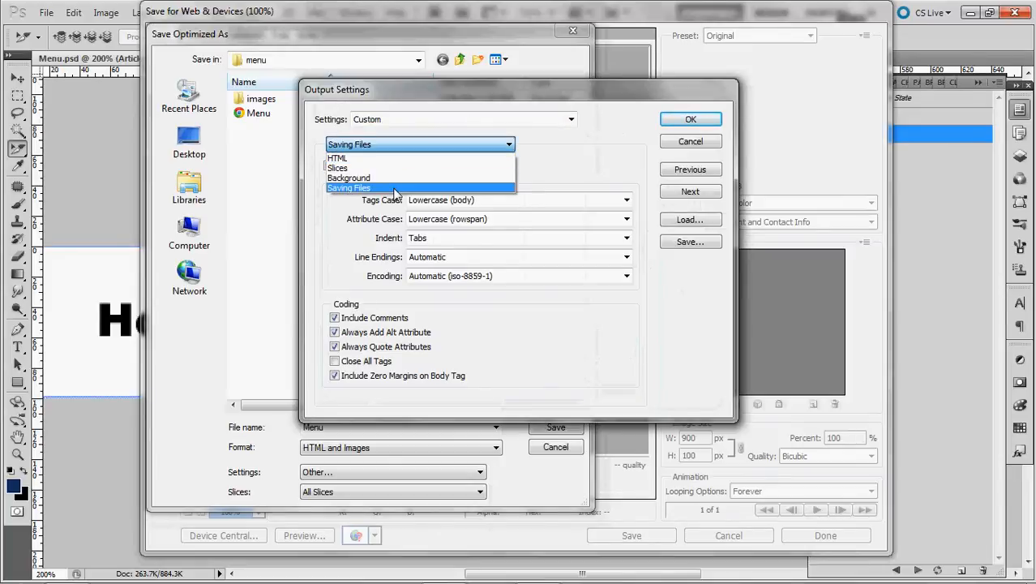
pyautogui.click(494, 229)
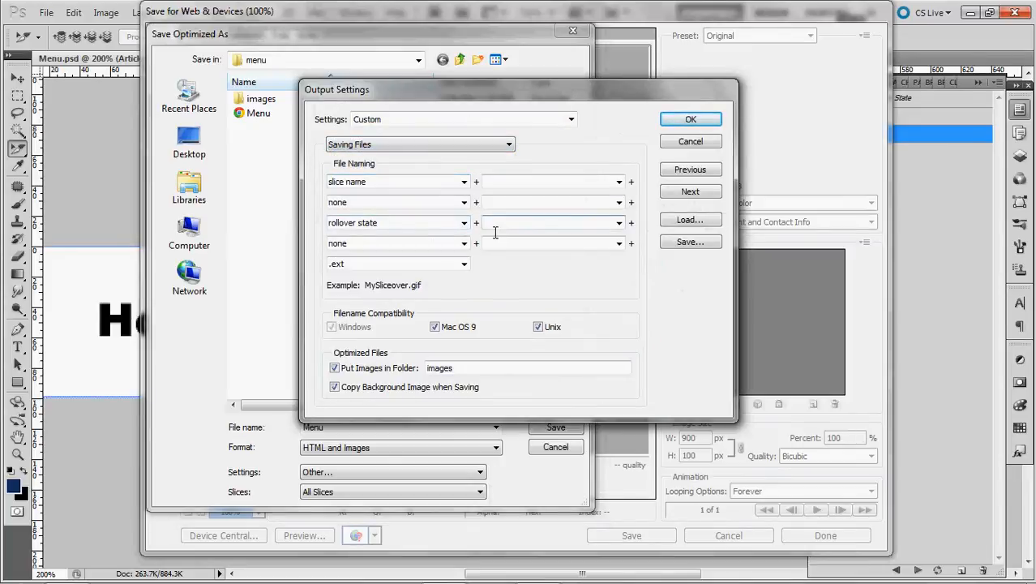
pyautogui.write('_rollover')
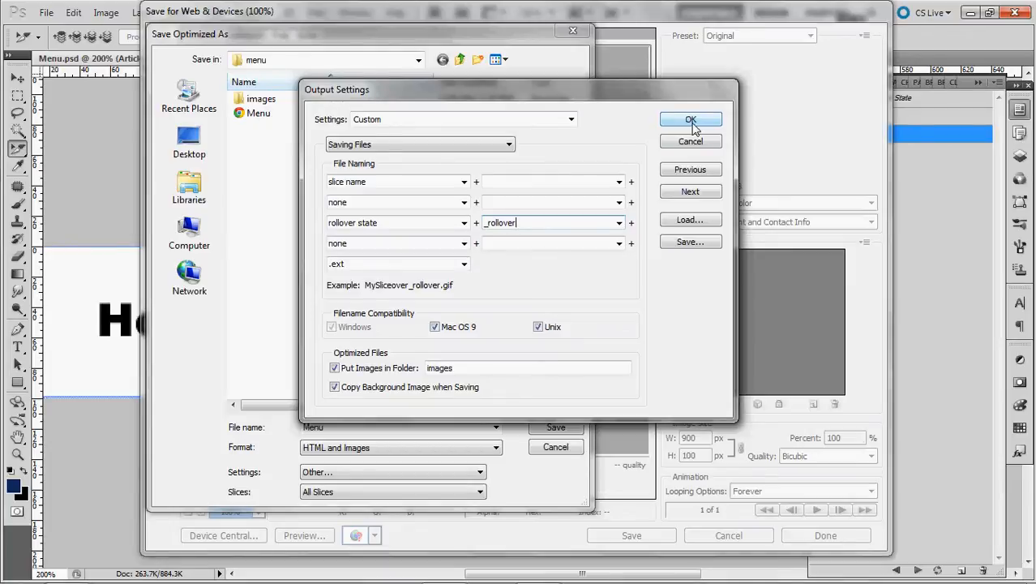
pyautogui.click(691, 122)
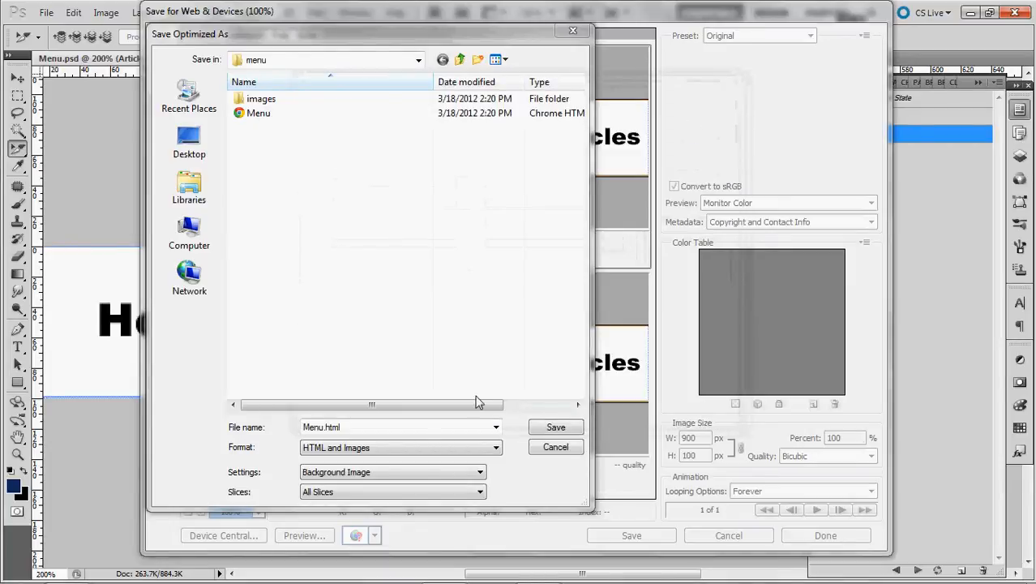
# Step: Set the export format to Images Only and save all slices as Menu.jpg in the menu folder
pyautogui.click(353, 452)
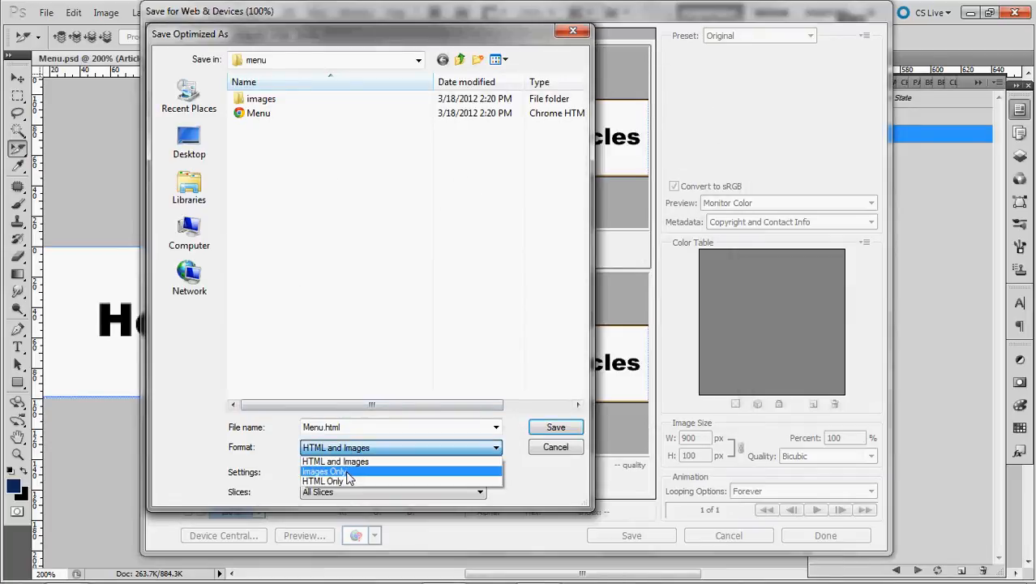
pyautogui.click(347, 472)
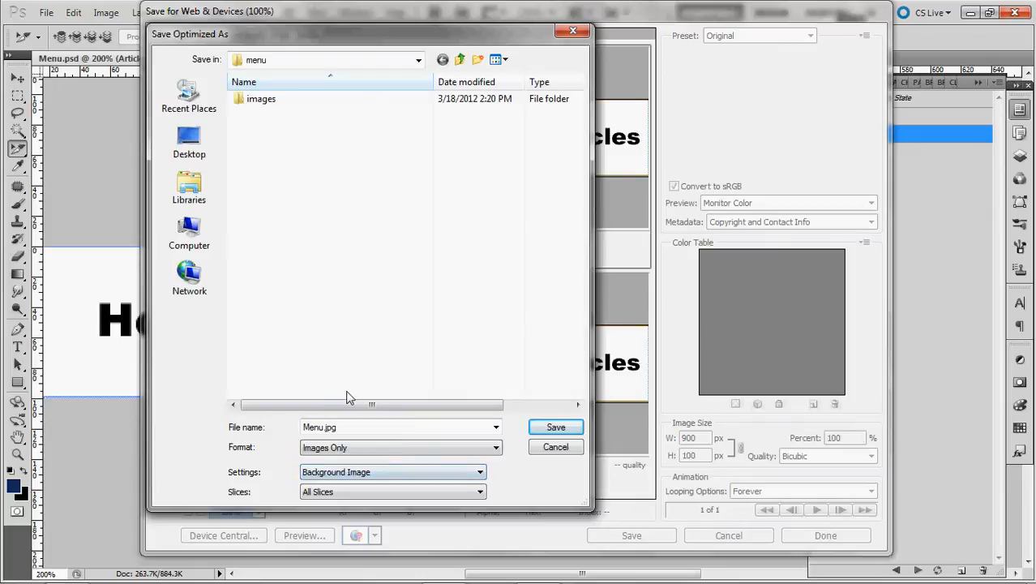
pyautogui.click(539, 433)
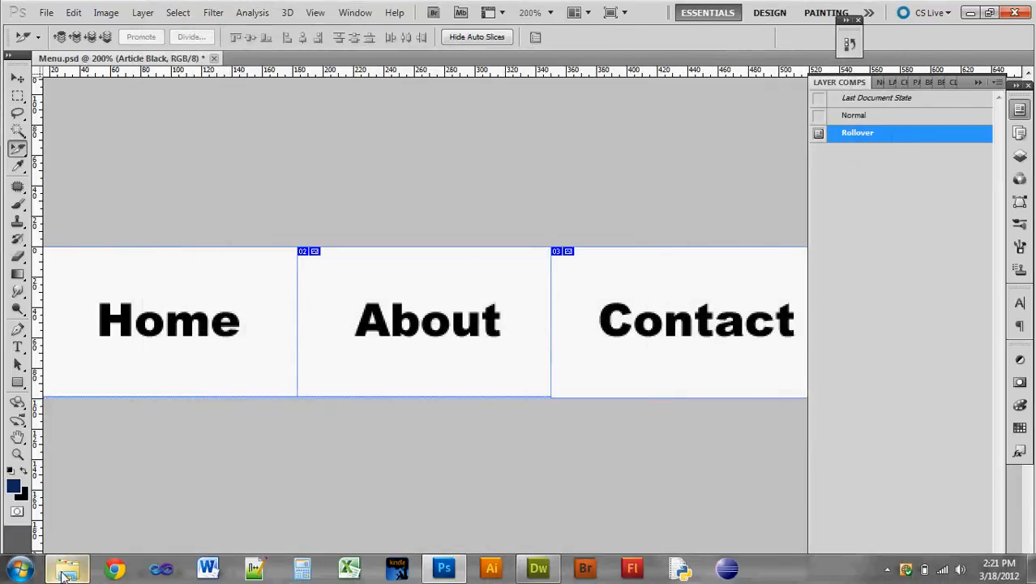
# Step: Check the exported rollover images in the menu folder's images subfolder
pyautogui.click(67, 567)
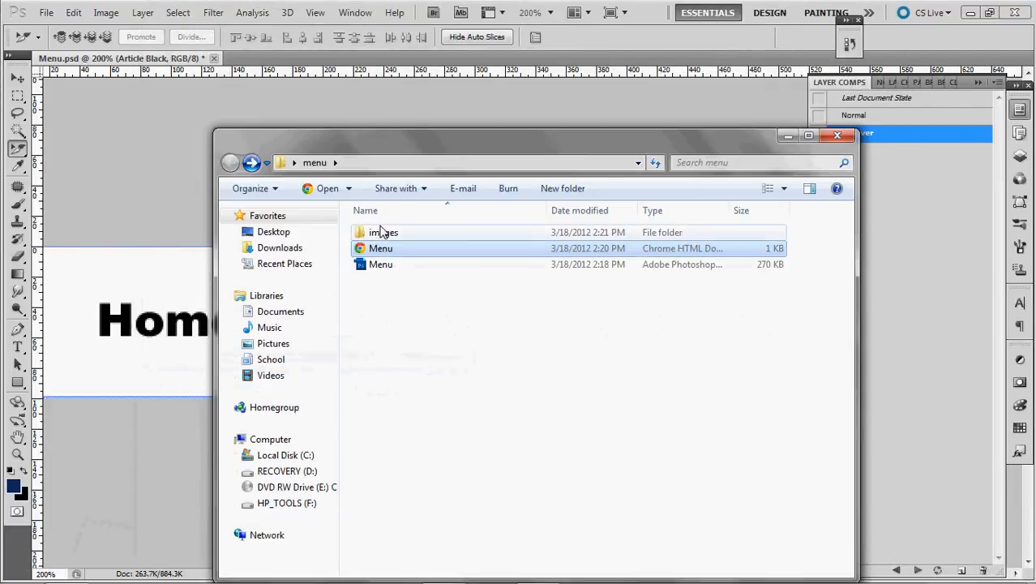
pyautogui.doubleClick(381, 232)
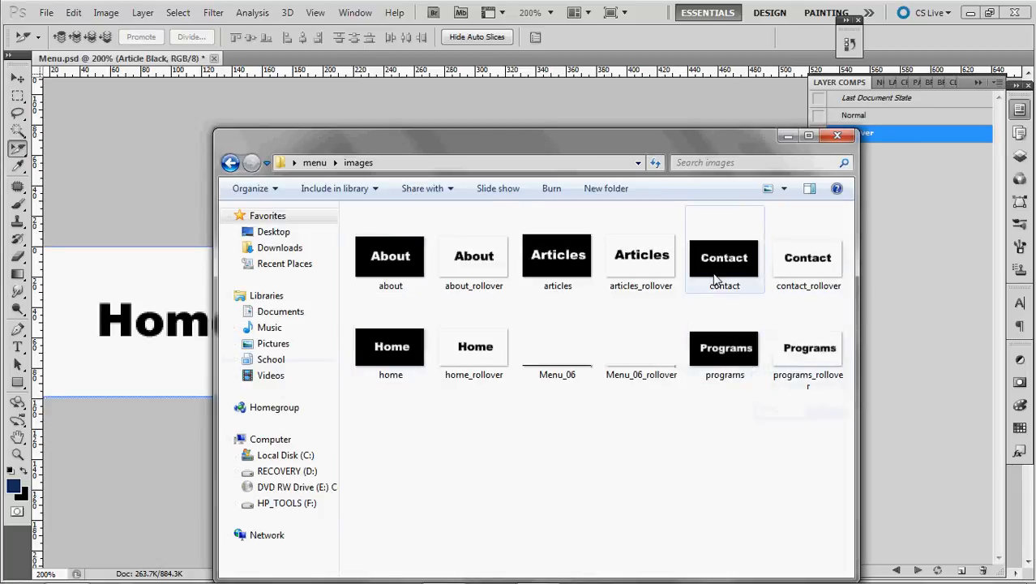
# Step: Switch to Dreamweaver and start a new site definition named menu_example from the site manager
pyautogui.moveTo(537, 573)
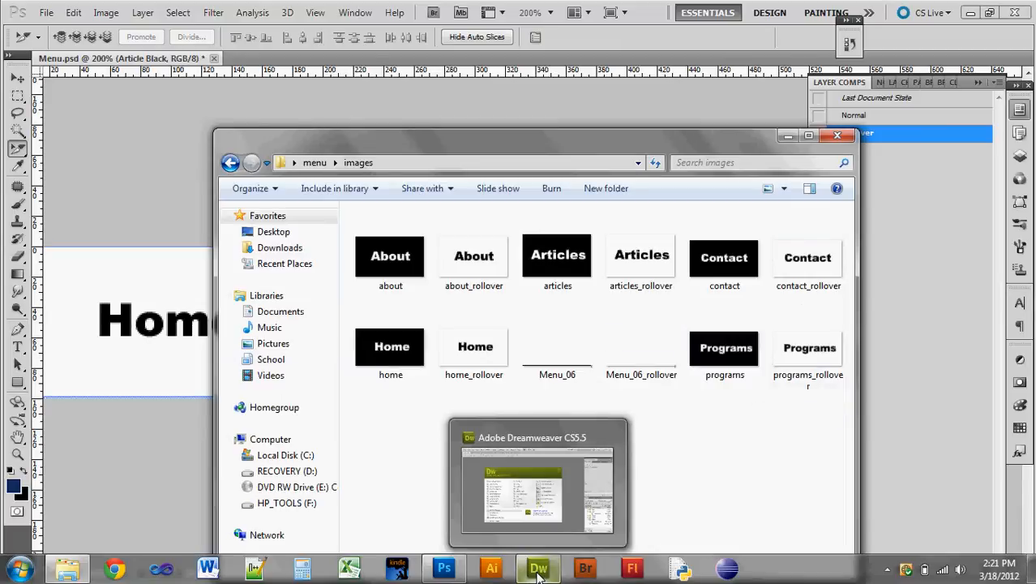
pyautogui.click(539, 573)
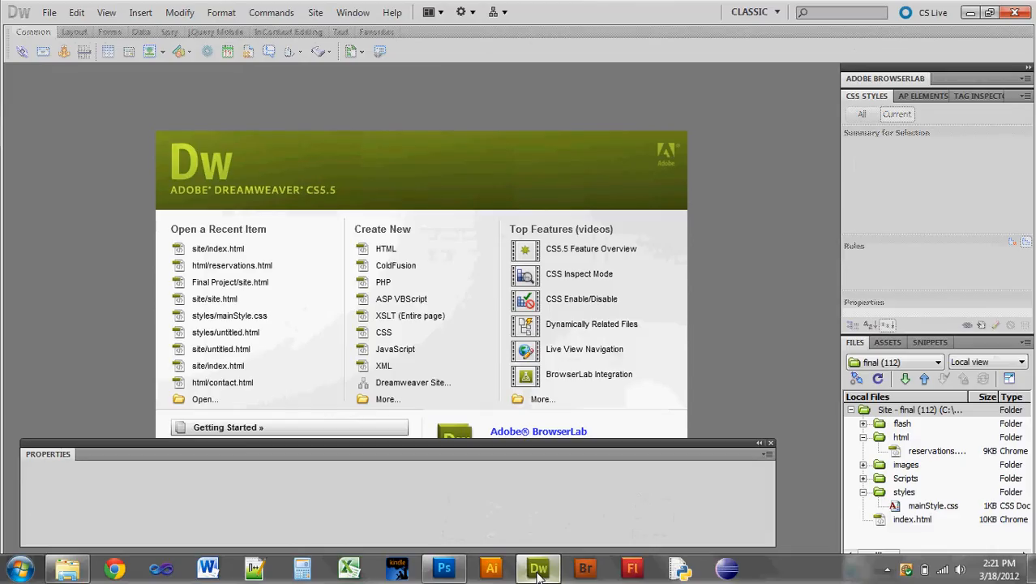
pyautogui.click(867, 365)
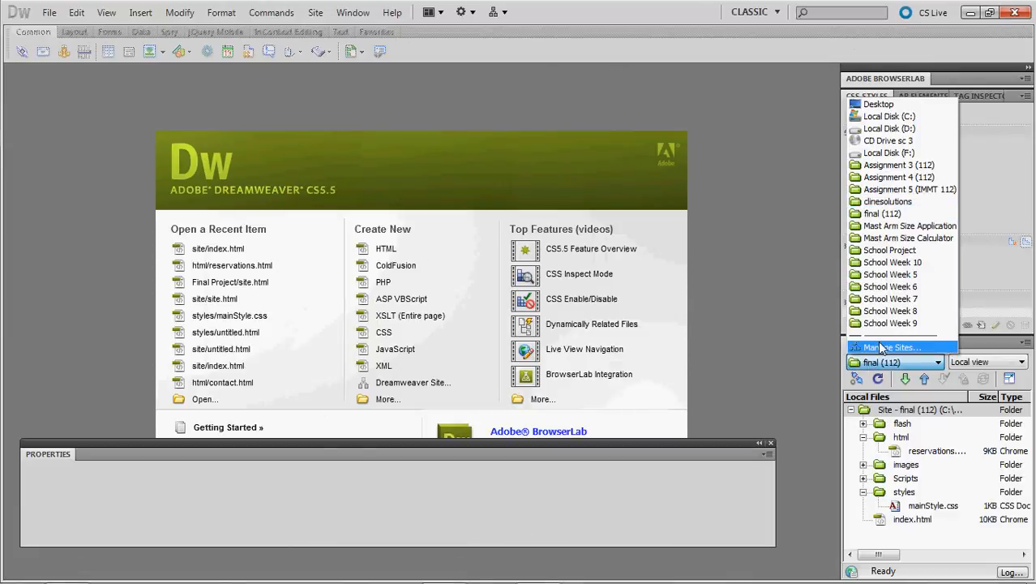
pyautogui.click(882, 347)
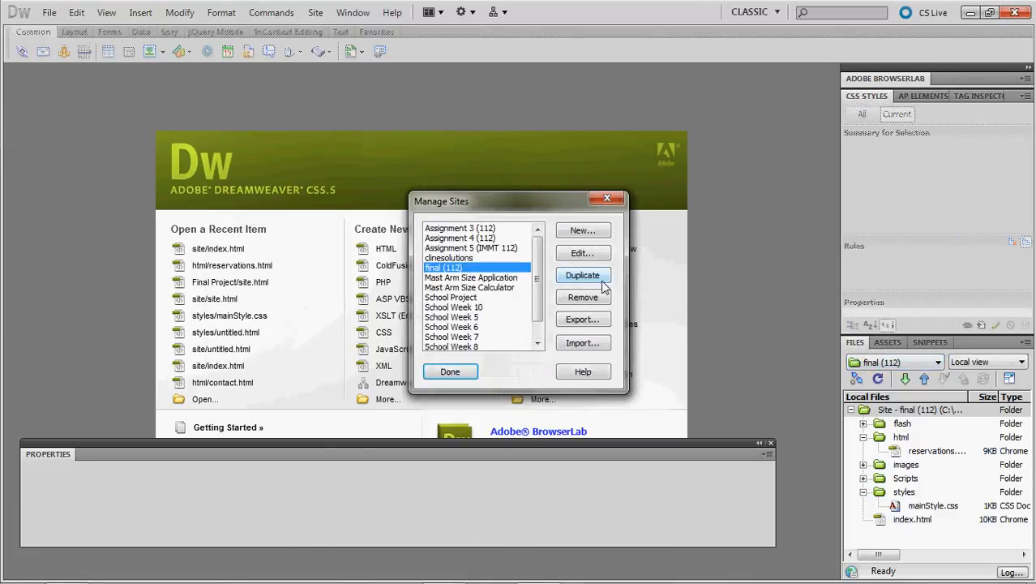
pyautogui.click(596, 231)
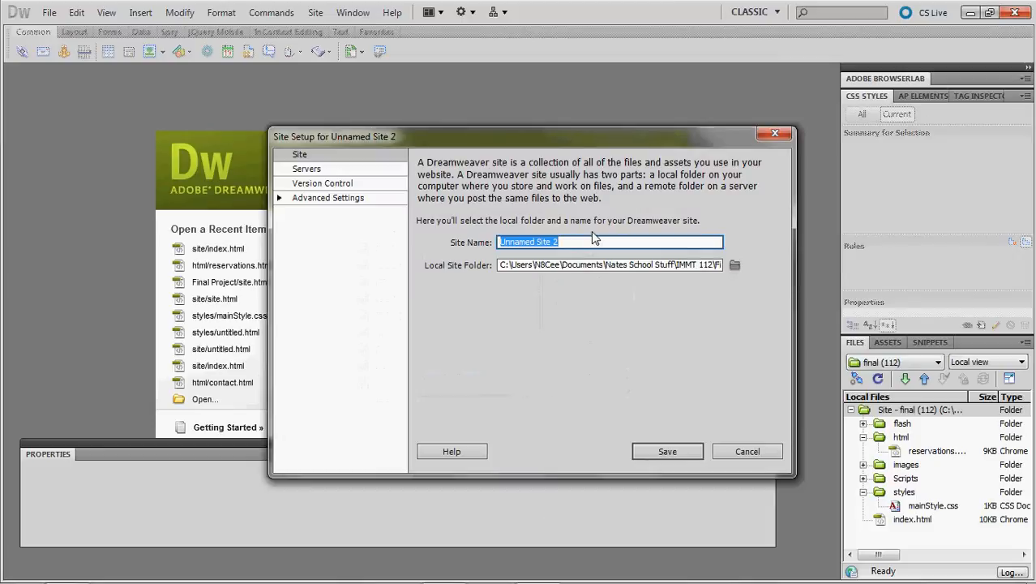
pyautogui.write('menu')
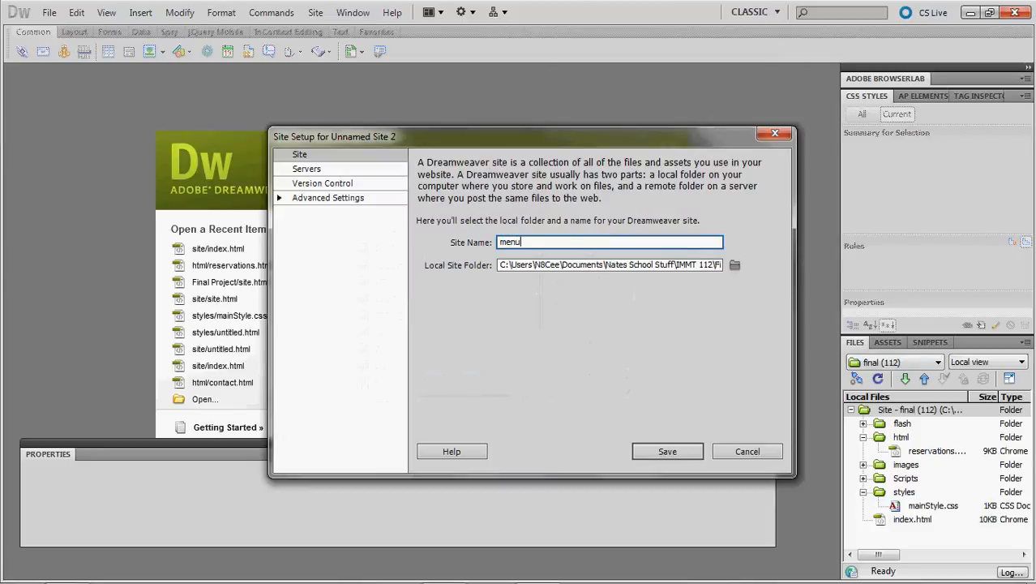
pyautogui.write('_example')
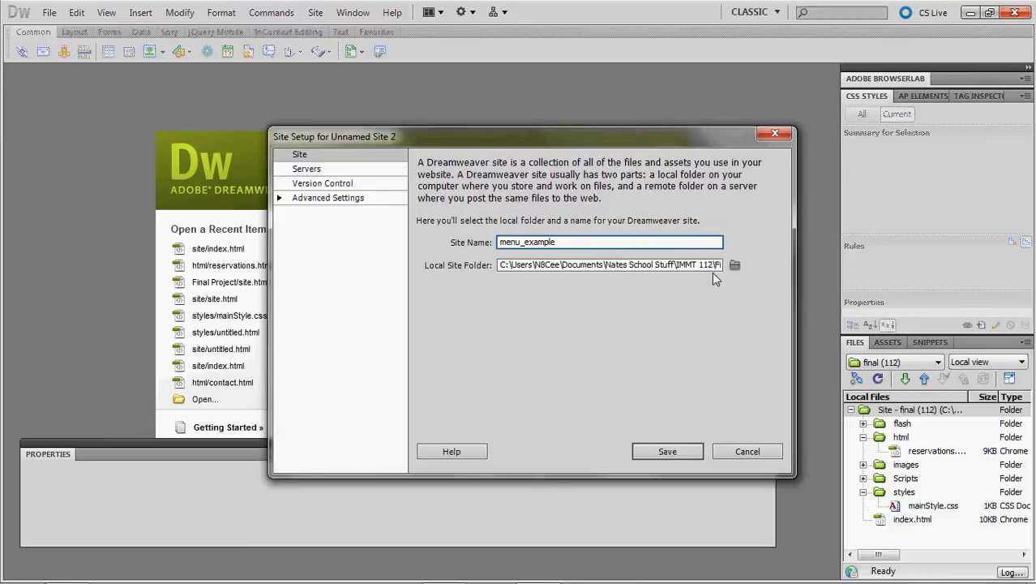
# Step: Choose the desktop menu folder as the local site folder for the menu_example site
pyautogui.click(734, 269)
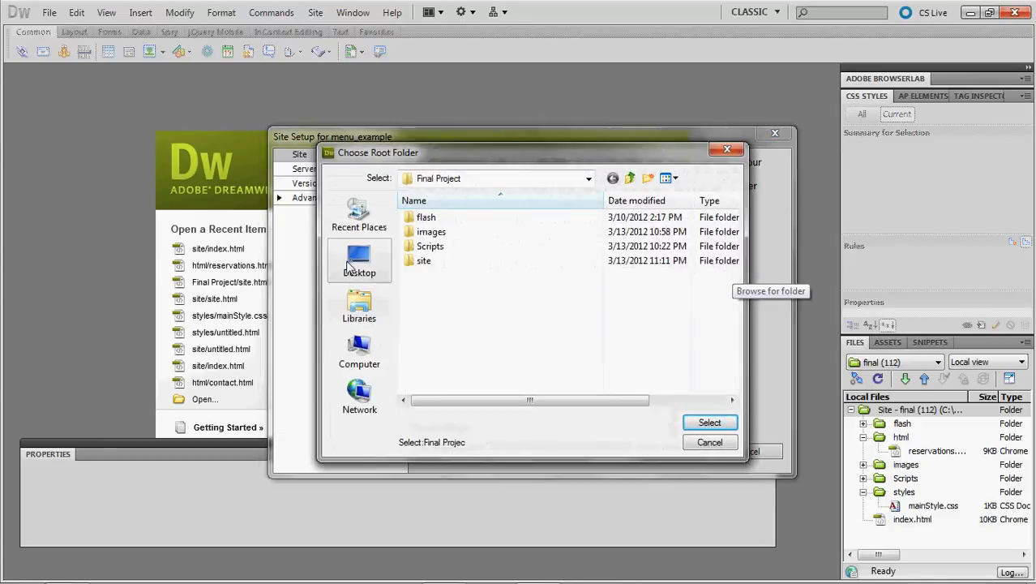
pyautogui.click(355, 262)
pyautogui.doubleClick(469, 347)
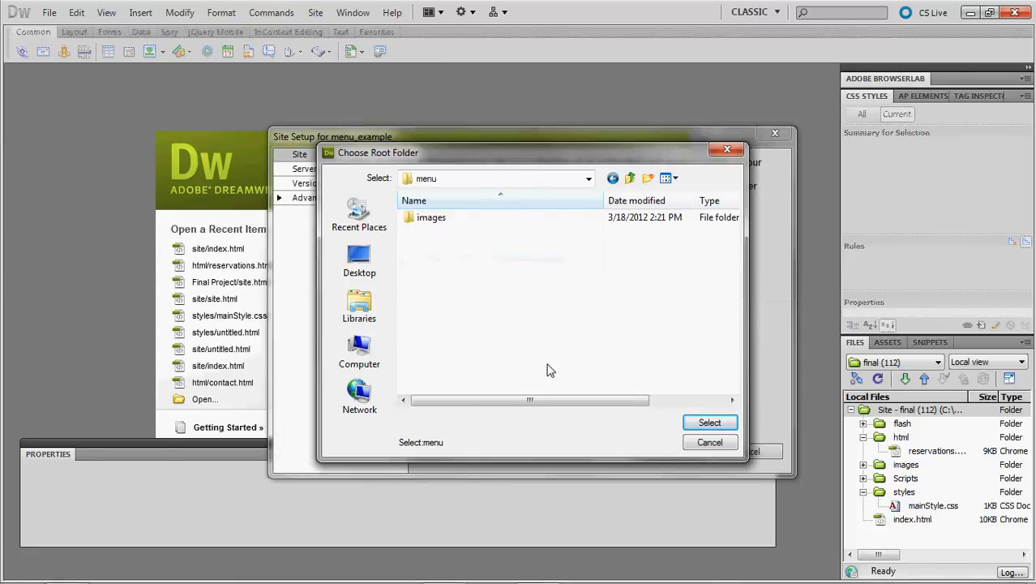
pyautogui.click(702, 426)
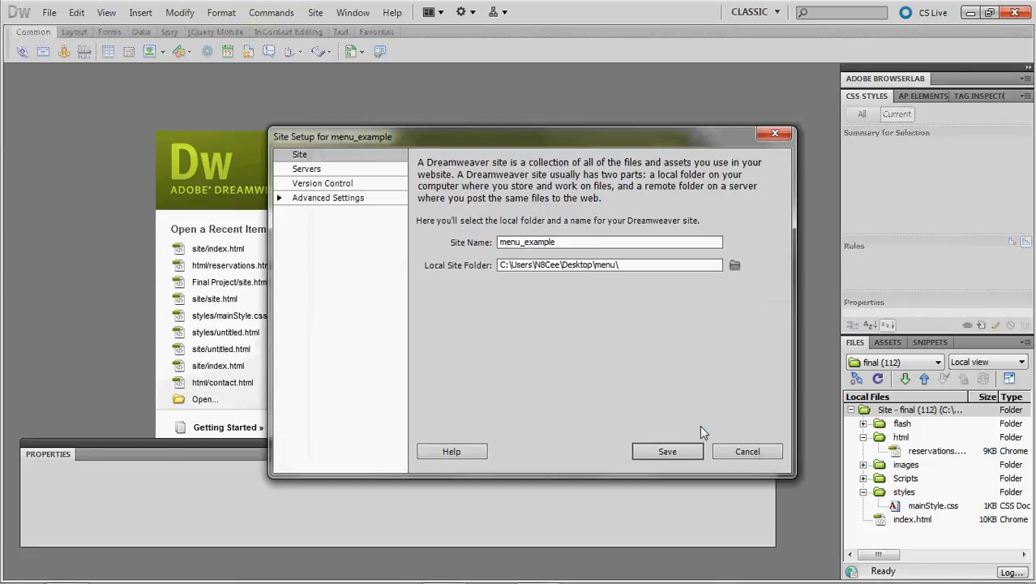
# Step: Create a folder named site inside the menu folder, choose it as the local site folder, and save the menu_example site
pyautogui.click(735, 266)
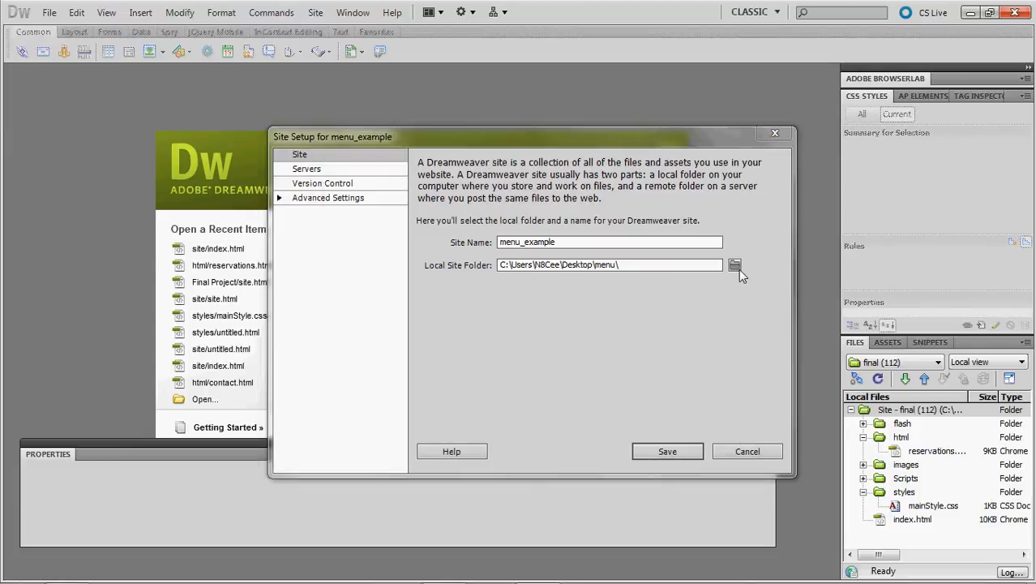
pyautogui.click(649, 178)
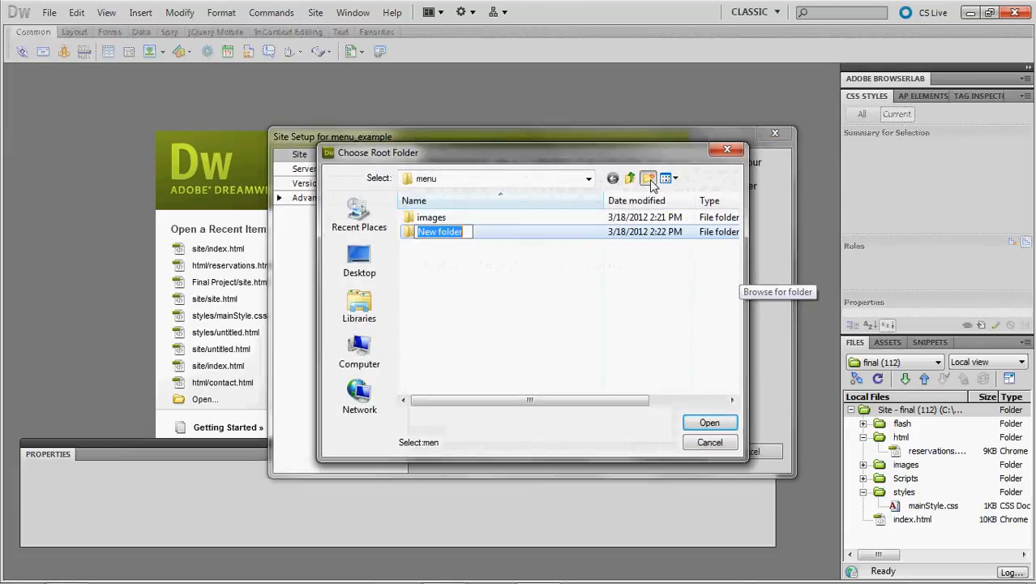
pyautogui.write('stitite')
pyautogui.press('Return')
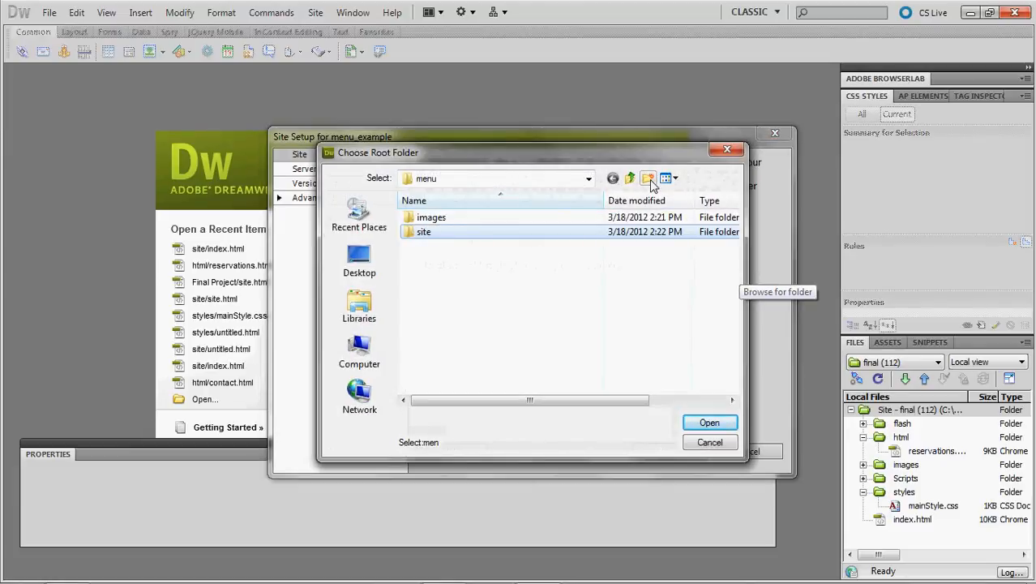
pyautogui.click(704, 423)
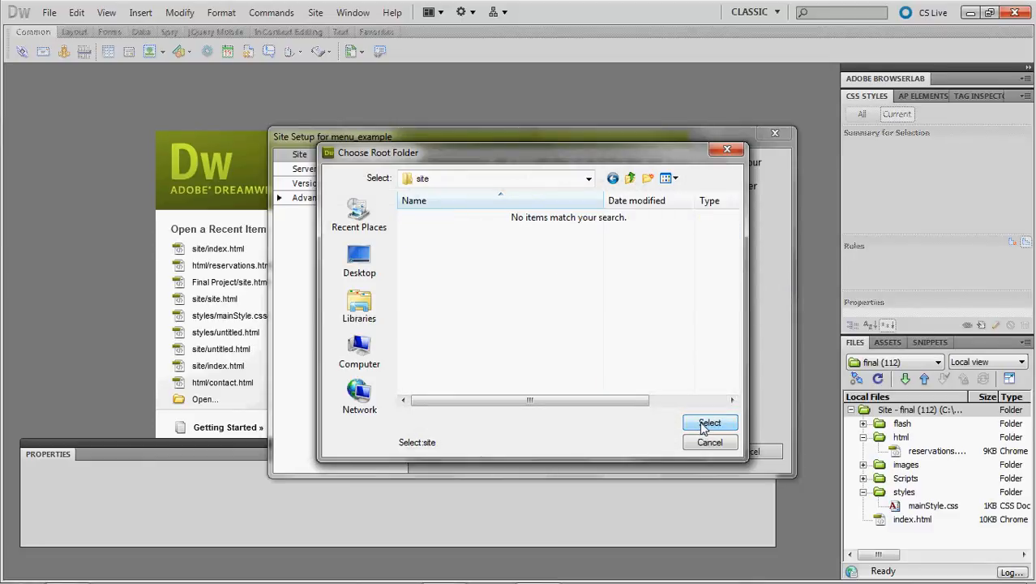
pyautogui.click(709, 423)
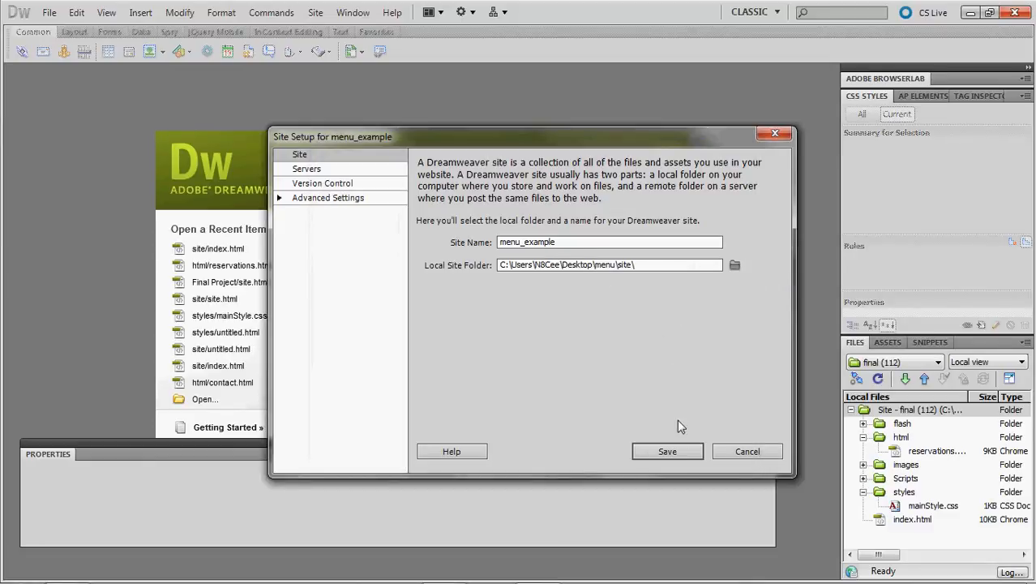
pyautogui.click(665, 453)
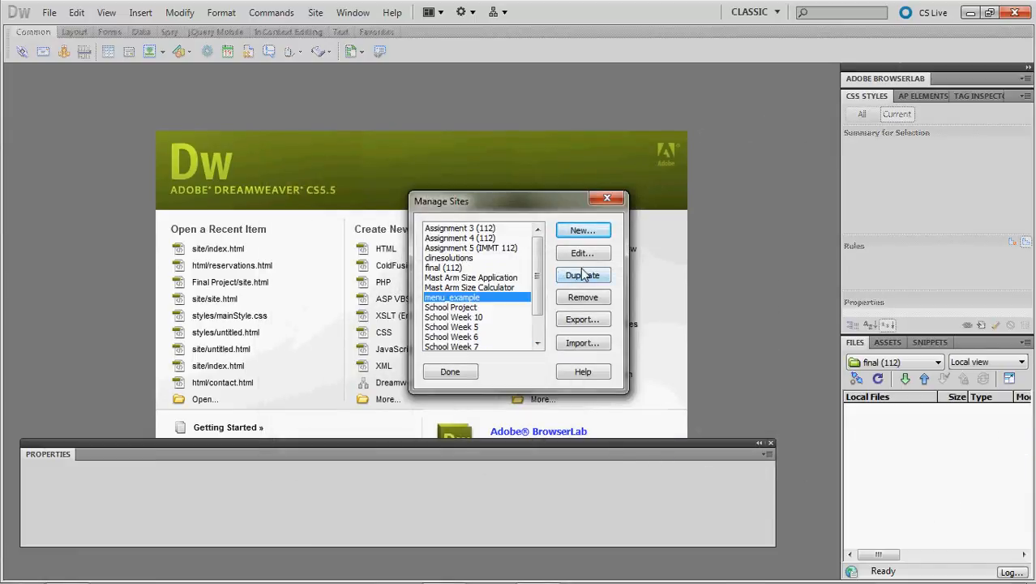
pyautogui.click(453, 373)
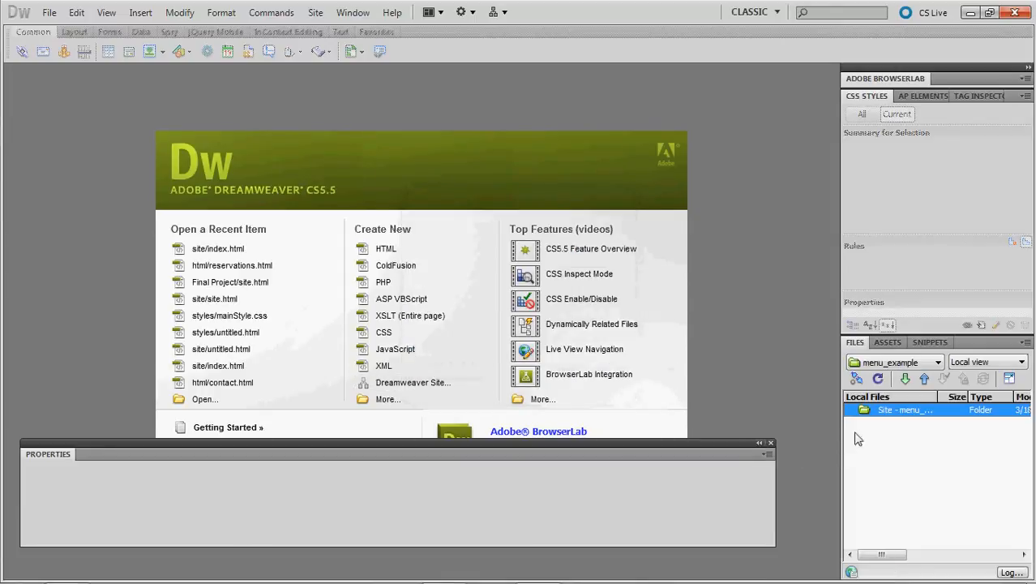
pyautogui.rightClick(876, 410)
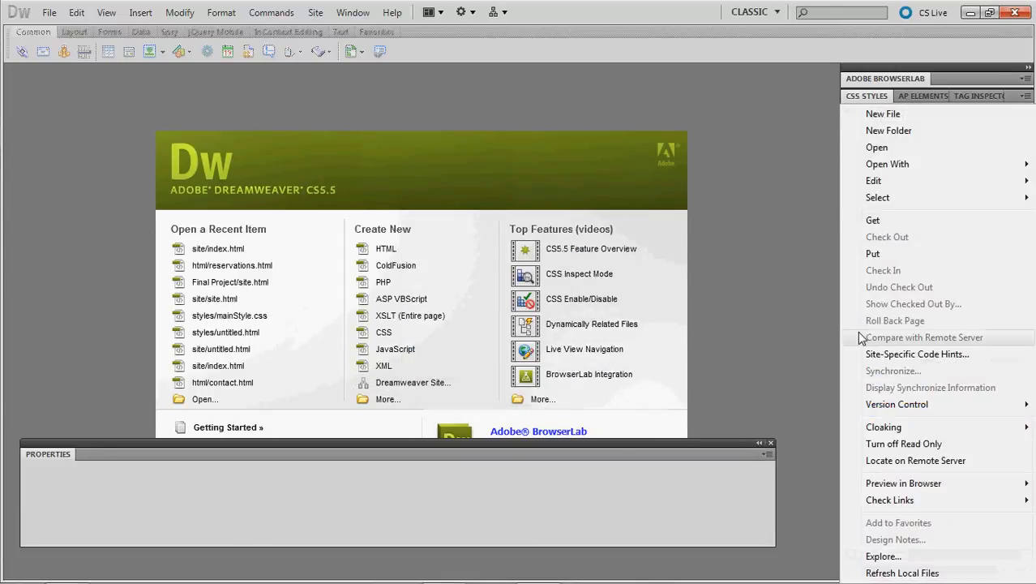
pyautogui.click(739, 268)
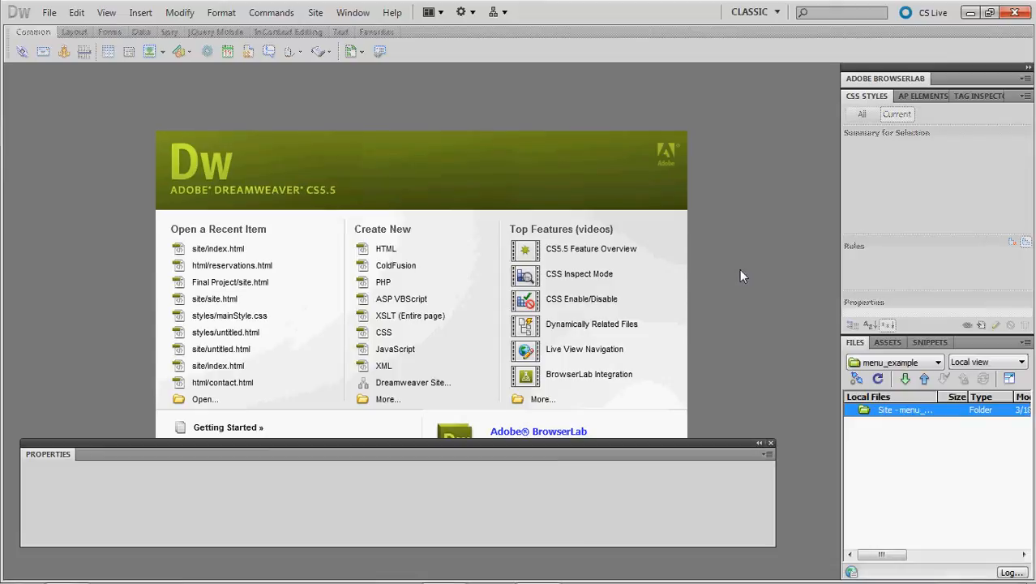
pyautogui.rightClick(871, 412)
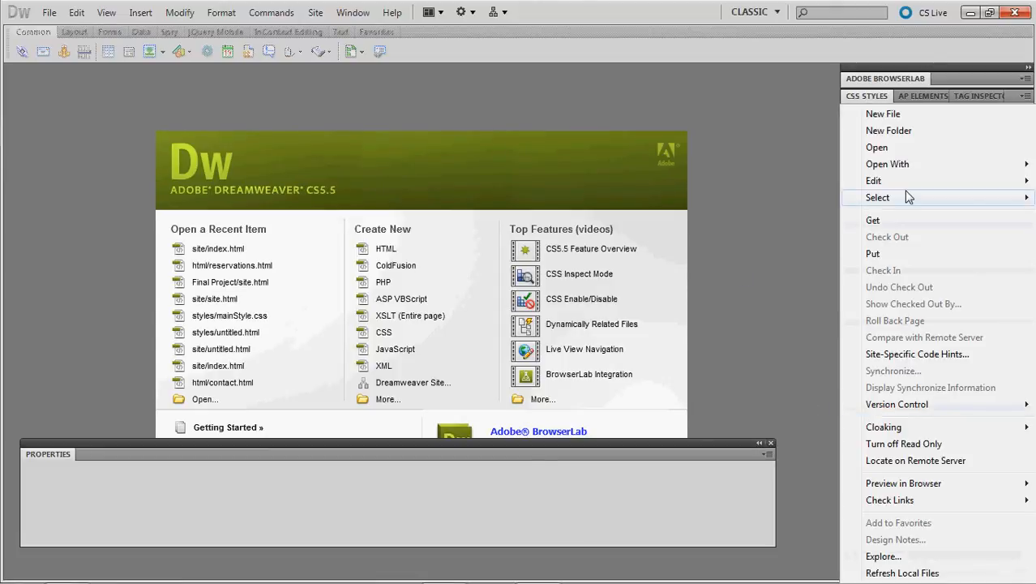
pyautogui.moveTo(908, 197)
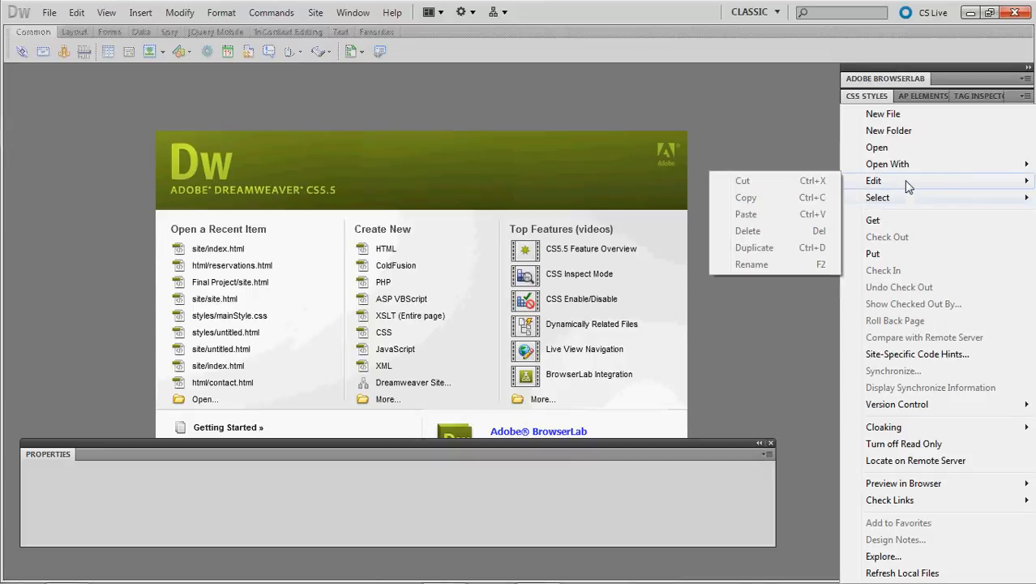
pyautogui.click(904, 133)
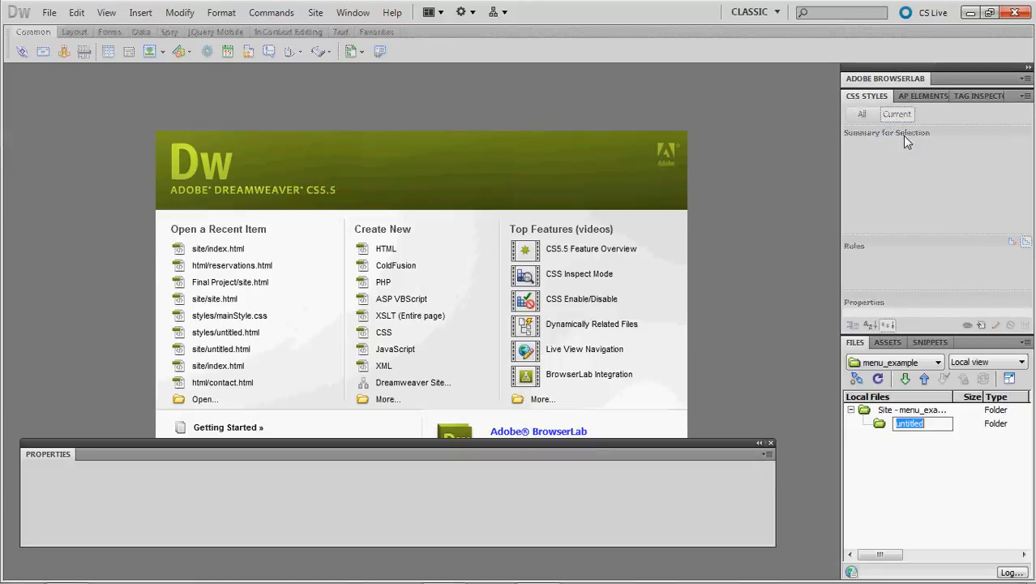
pyautogui.click(869, 427)
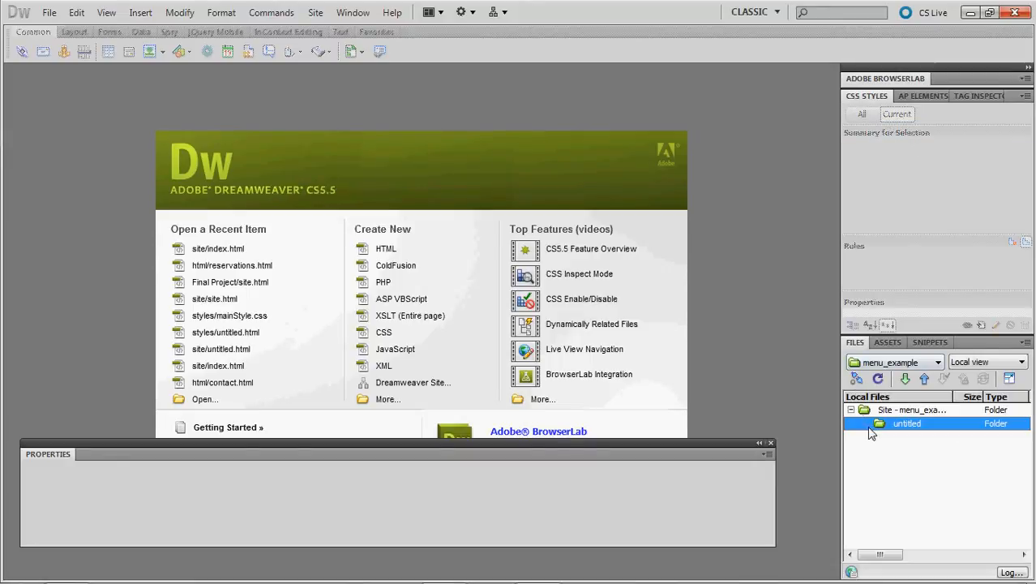
pyautogui.press('Delete')
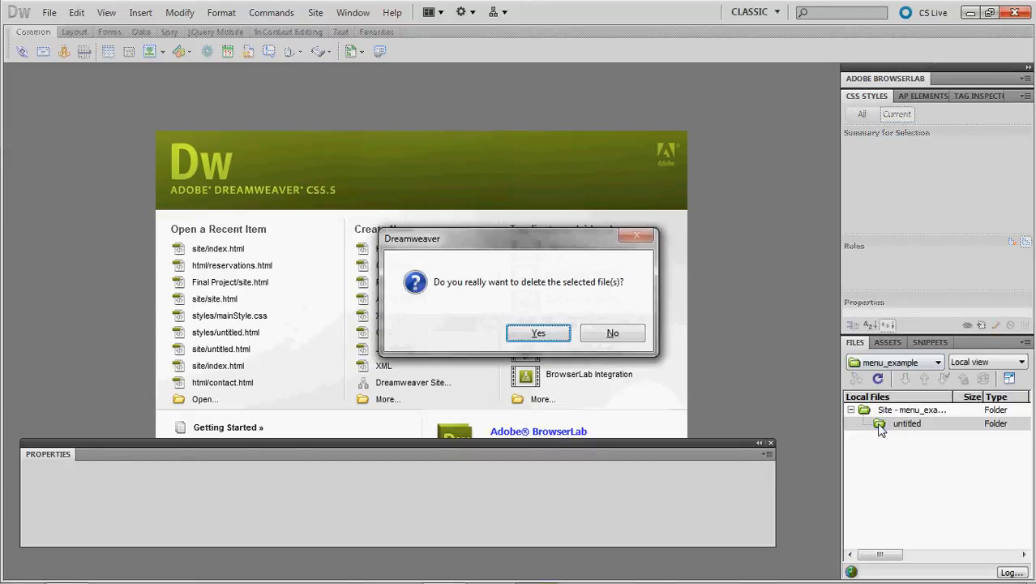
pyautogui.press('Return')
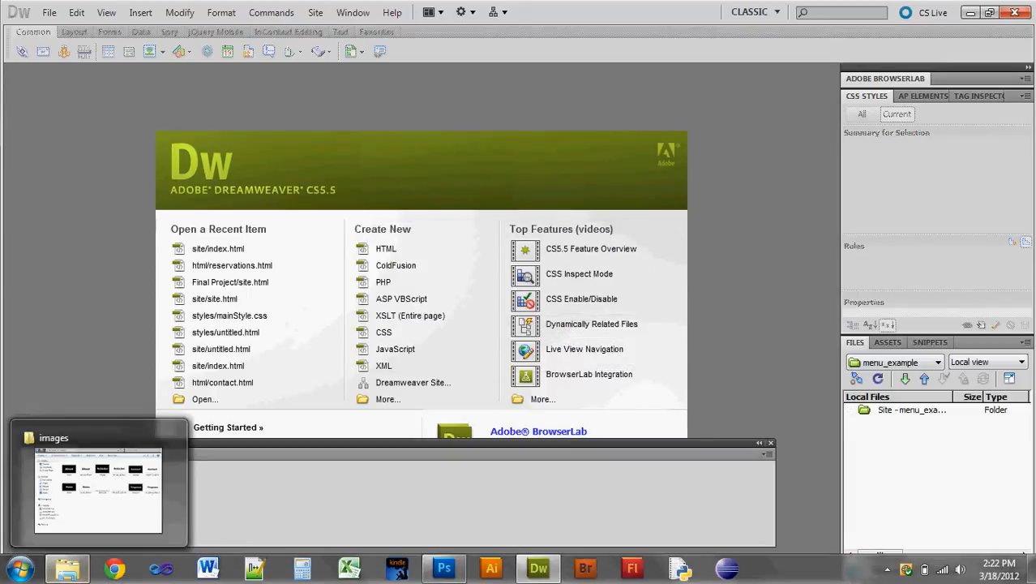
# Step: Switch to the file explorer and move the images folder and the Menu HTML file into the site folder
pyautogui.click(67, 572)
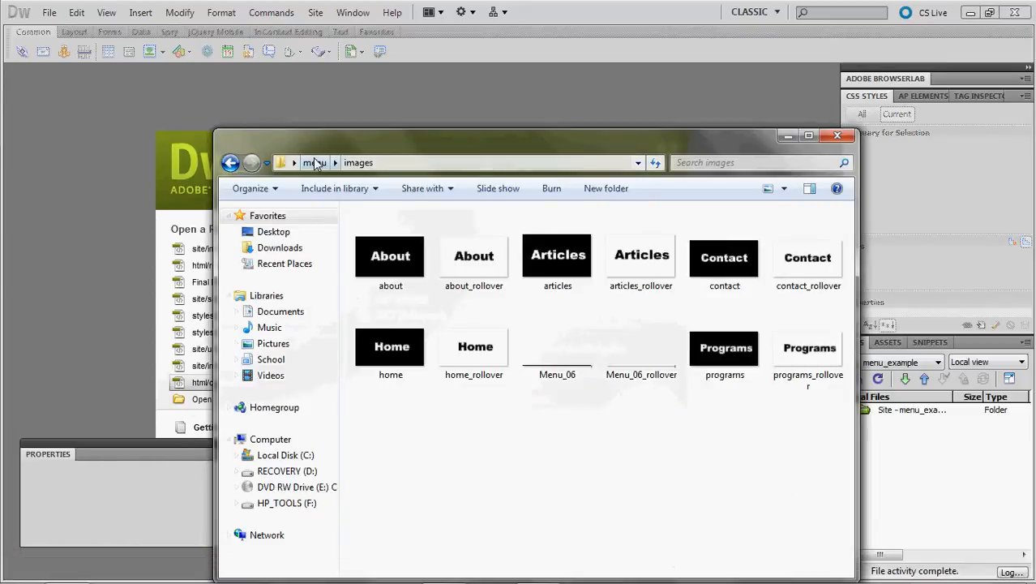
pyautogui.click(315, 162)
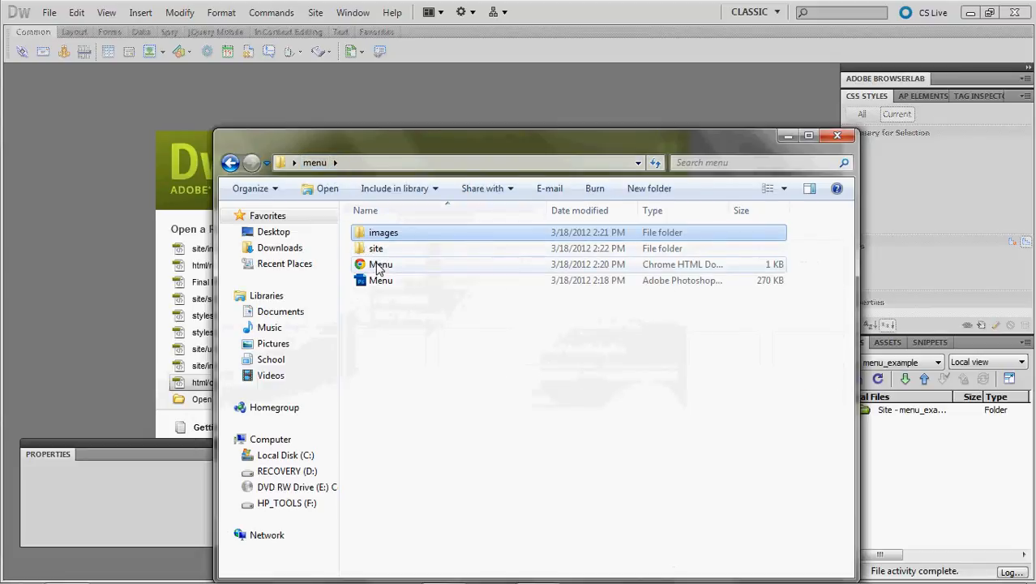
pyautogui.moveTo(378, 268); pyautogui.dragTo(377, 248)
pyautogui.click(377, 239)
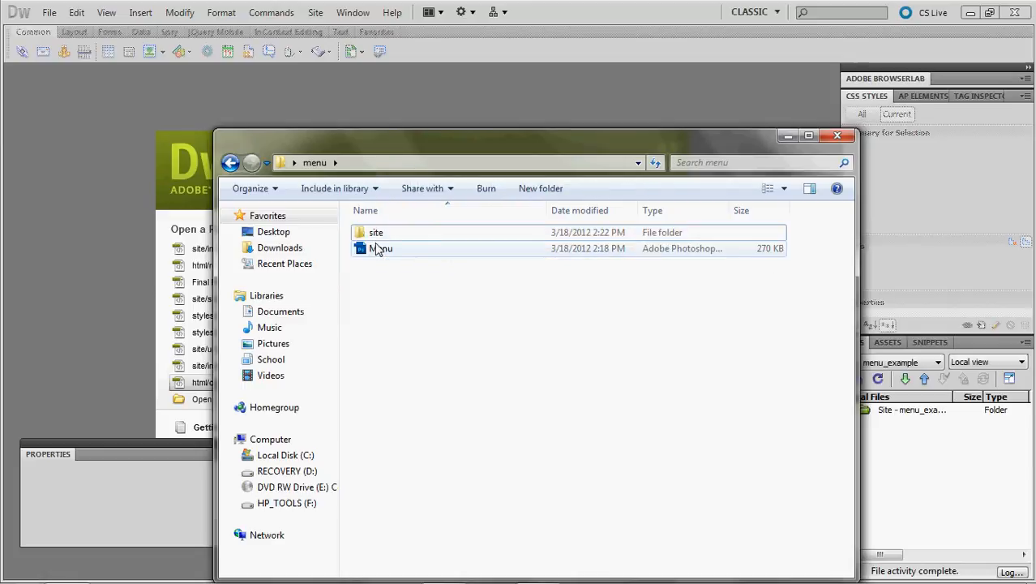
# Step: Return to Dreamweaver, refresh the menu_example local files, and open Menu.html
pyautogui.click(789, 139)
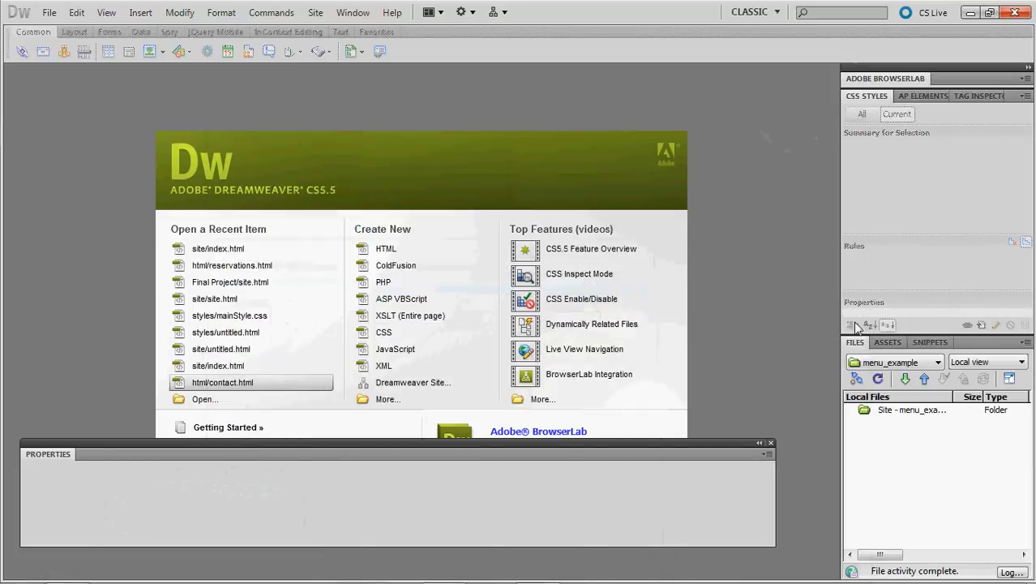
pyautogui.click(879, 380)
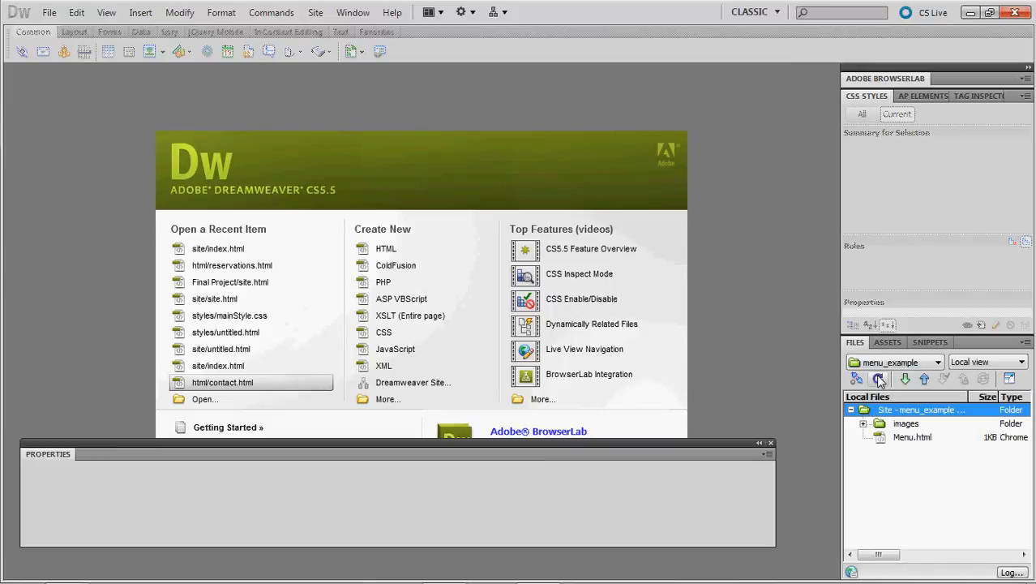
pyautogui.doubleClick(905, 438)
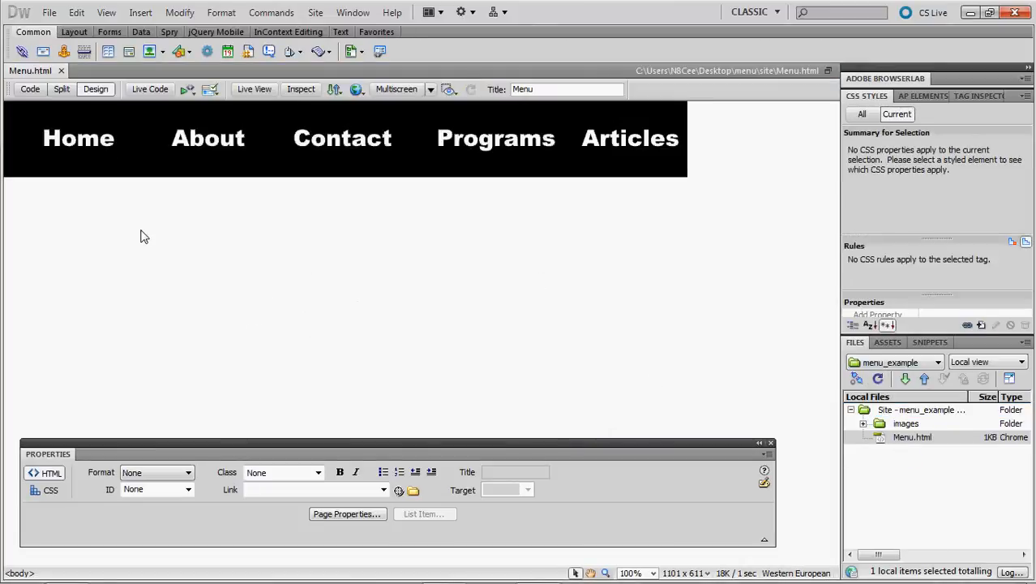
# Step: Examine the individual sliced images that make up the navigation menu in Menu.html, from Home through Articles
pyautogui.click(99, 139)
pyautogui.click(159, 138)
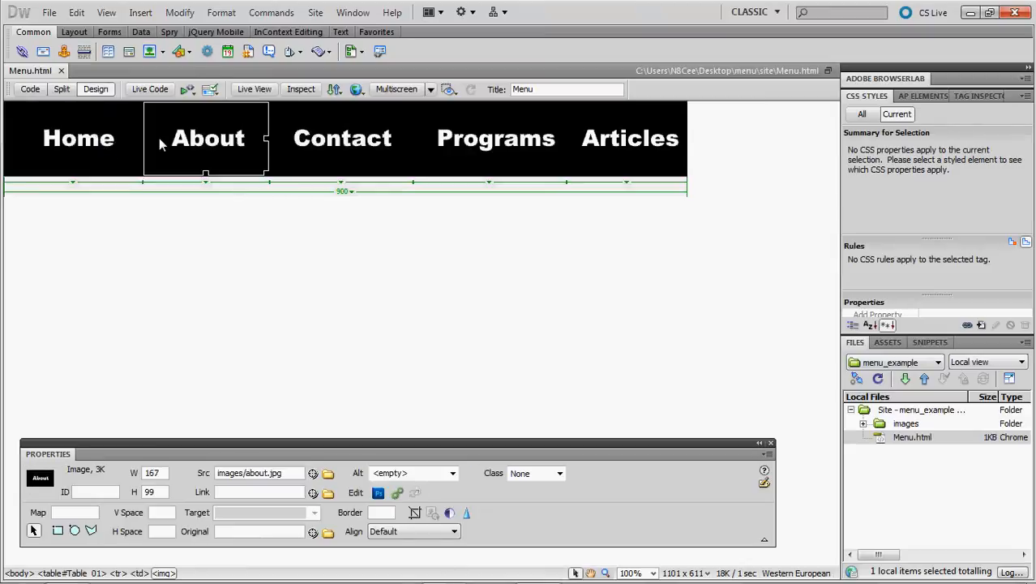
pyautogui.click(369, 142)
pyautogui.click(494, 134)
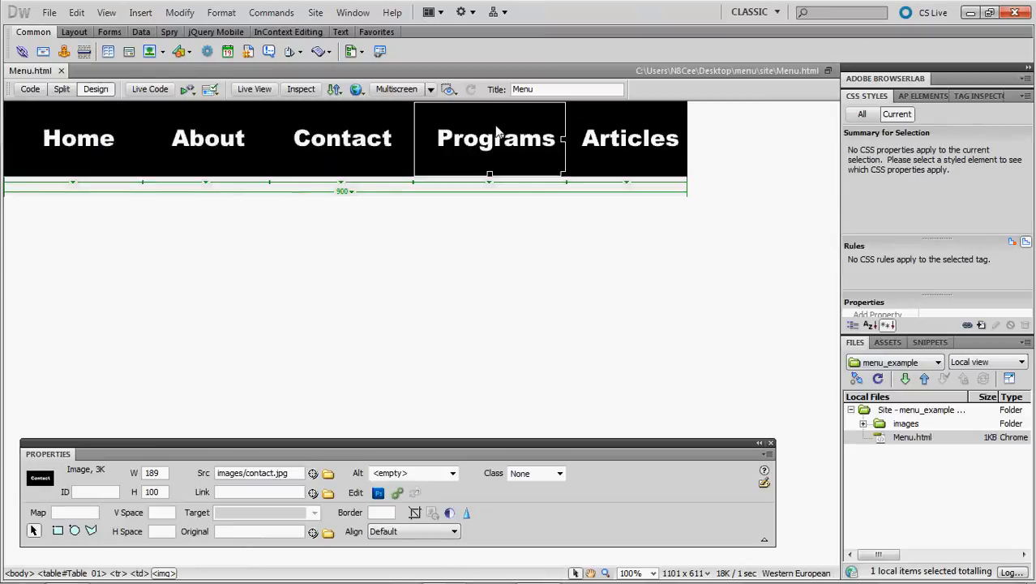
pyautogui.click(634, 151)
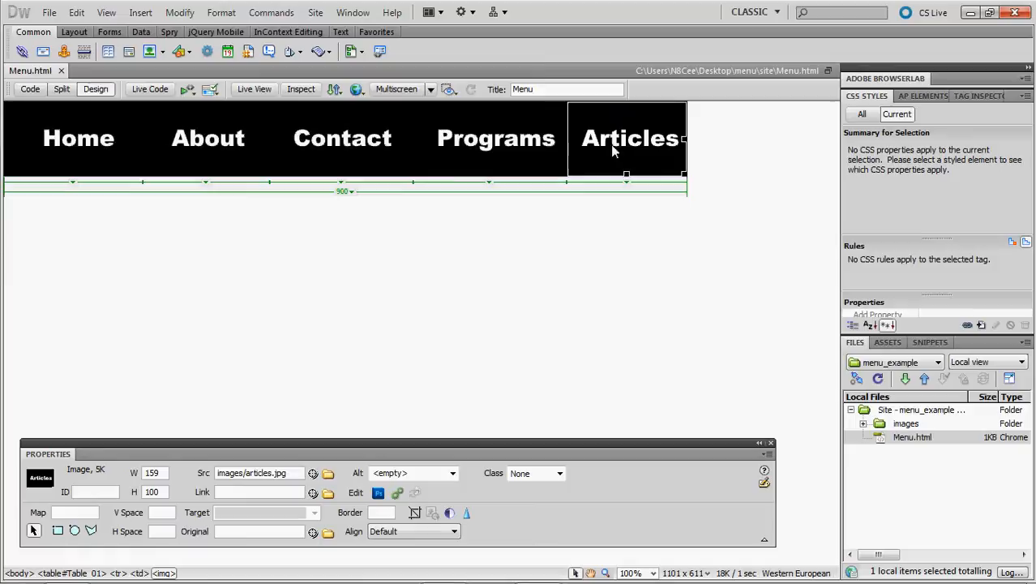
pyautogui.click(524, 149)
pyautogui.click(347, 145)
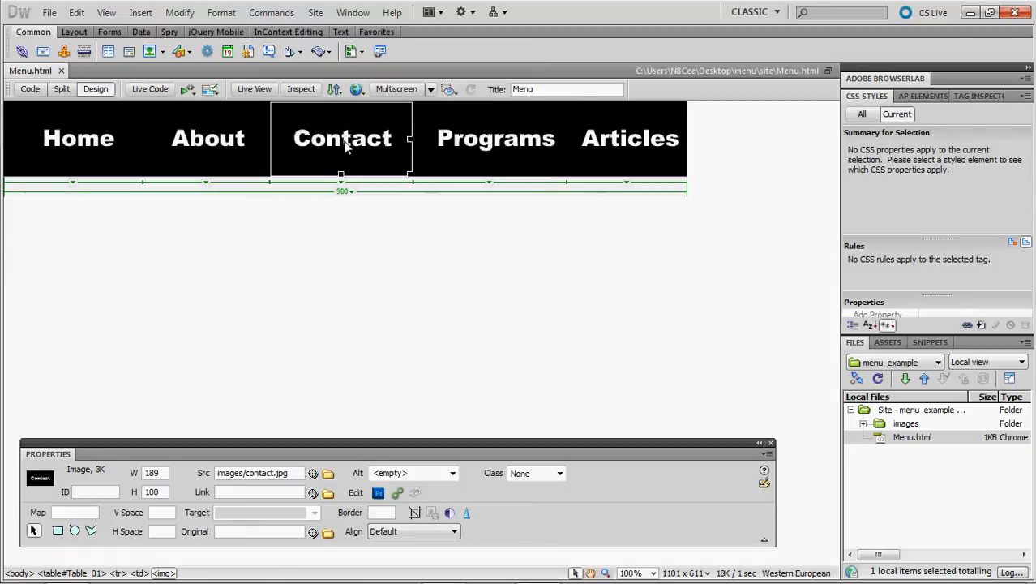
pyautogui.click(223, 138)
# Step: Delete the Home menu image and start a rollover image in its cell, using images/home.jpg as the original image
pyautogui.click(95, 142)
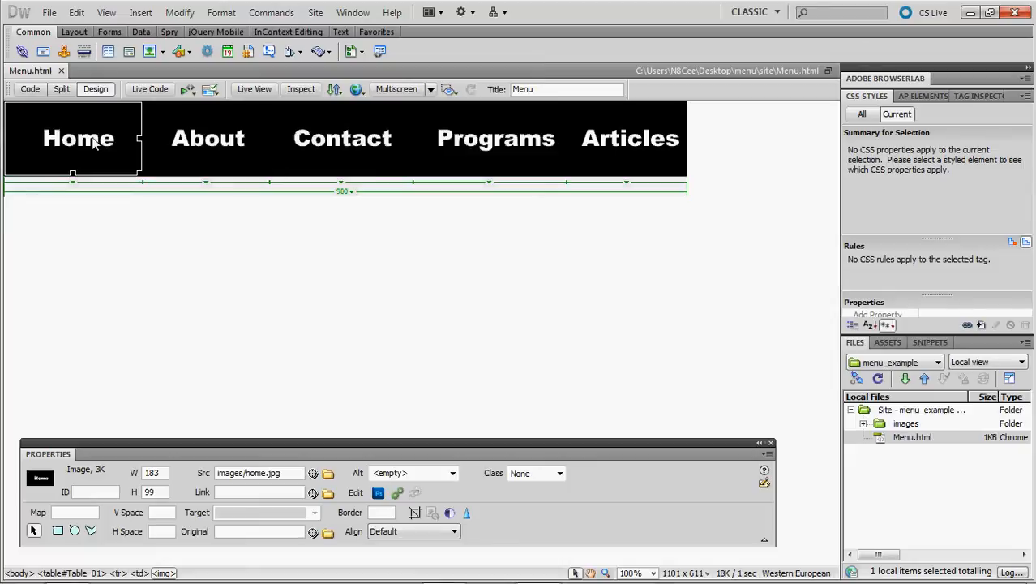
pyautogui.press('Delete')
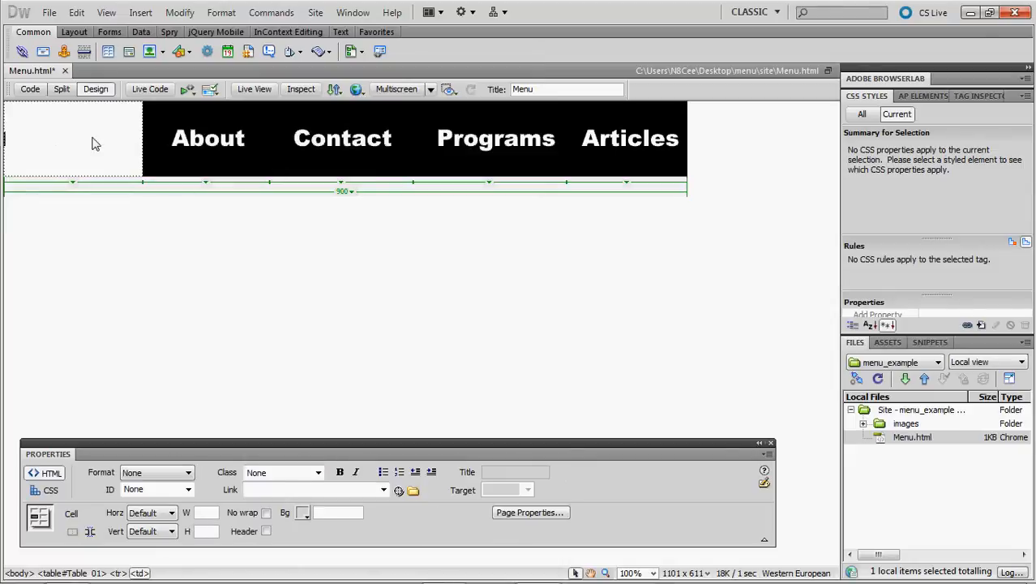
pyautogui.click(141, 15)
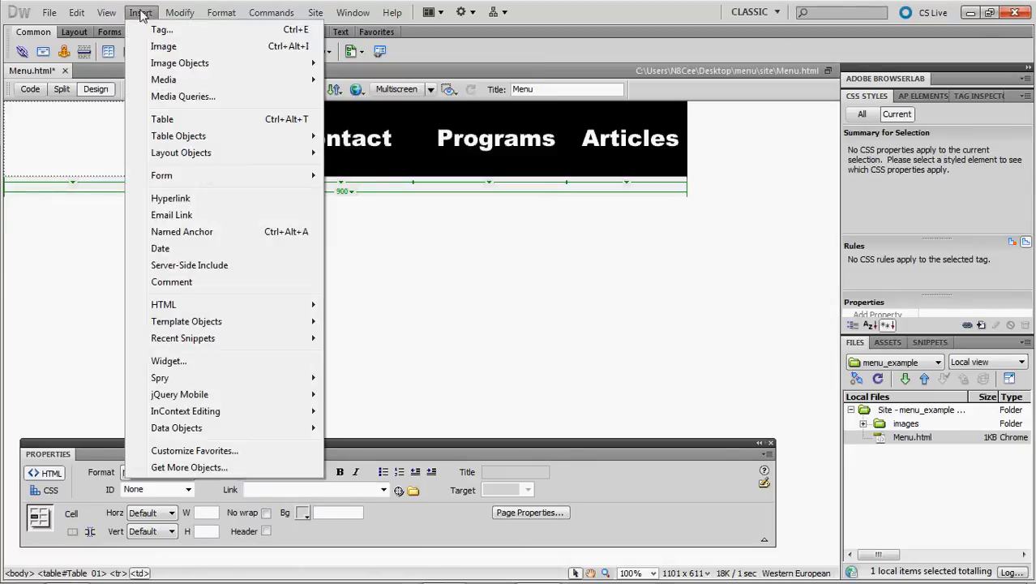
pyautogui.moveTo(171, 65)
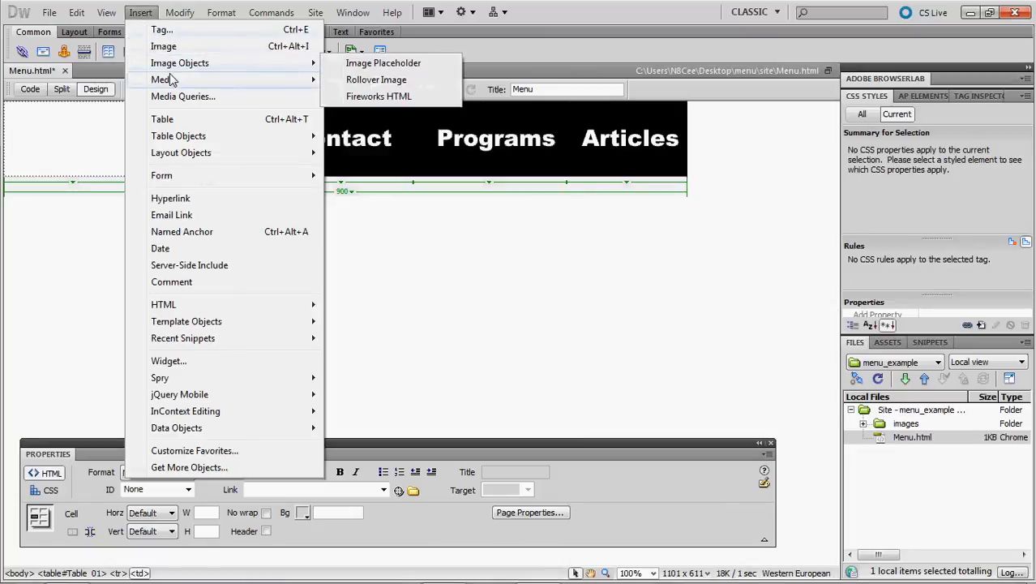
pyautogui.click(357, 81)
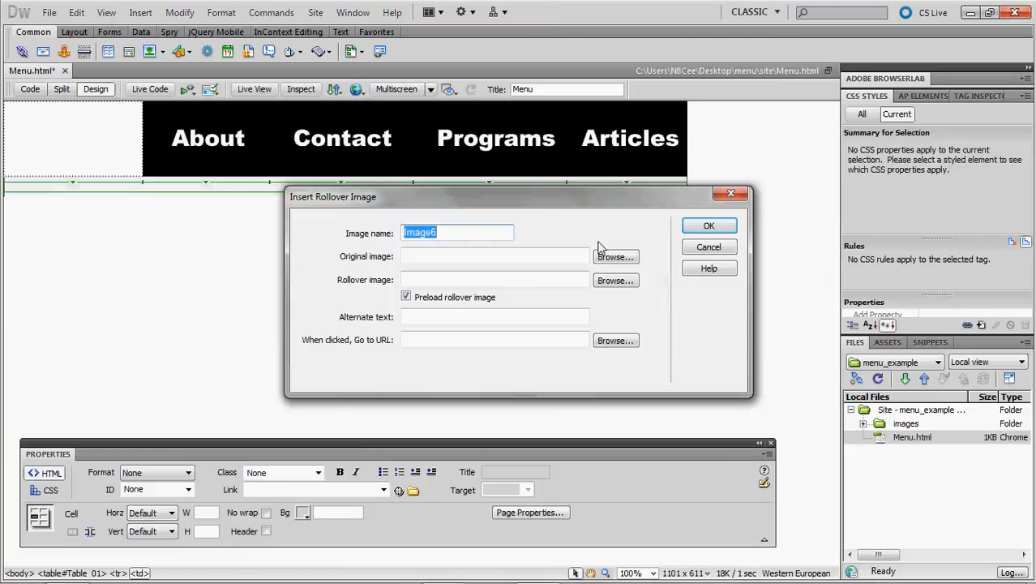
pyautogui.click(633, 257)
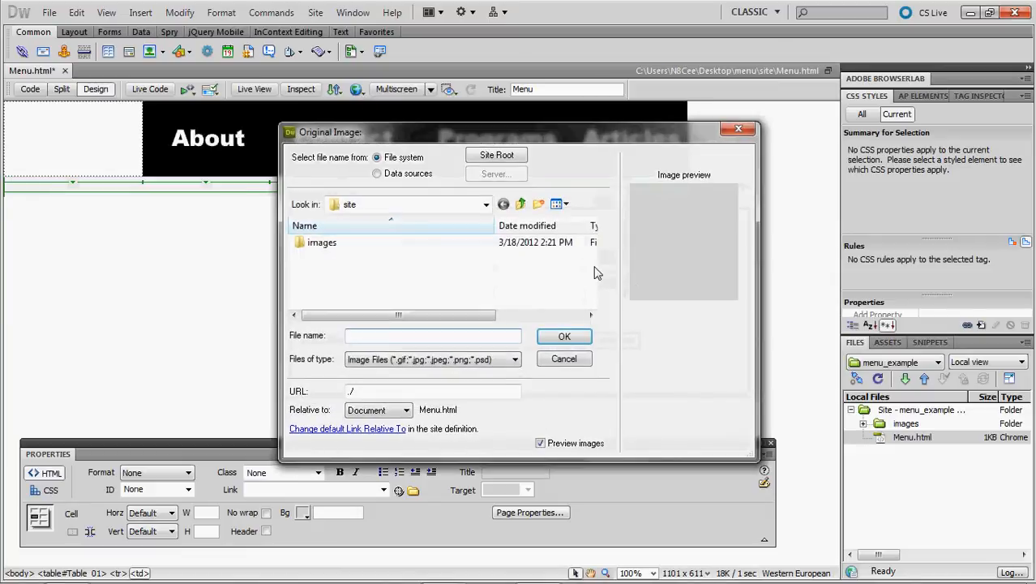
pyautogui.doubleClick(377, 245)
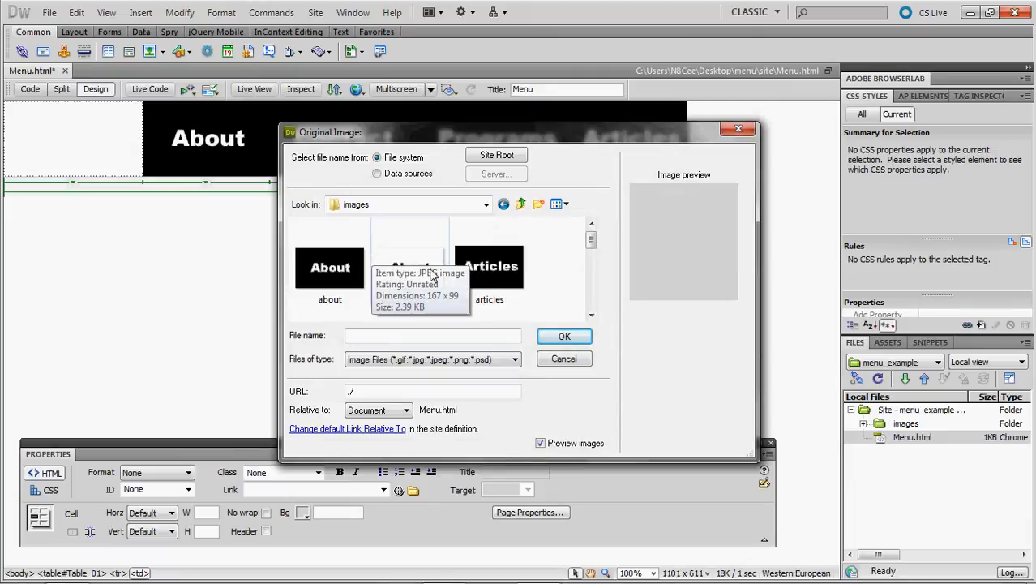
pyautogui.scroll(-2, 435, 279)
pyautogui.scroll(1, 405, 284)
pyautogui.doubleClick(334, 274)
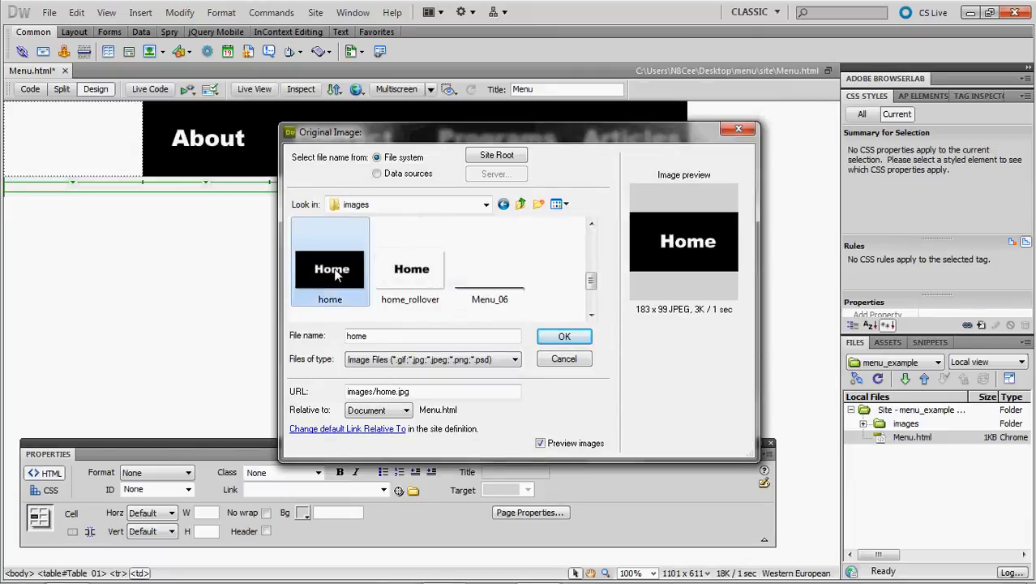
# Step: Set images/home_rollover.jpg as the rollover image for the Home menu item
pyautogui.click(617, 280)
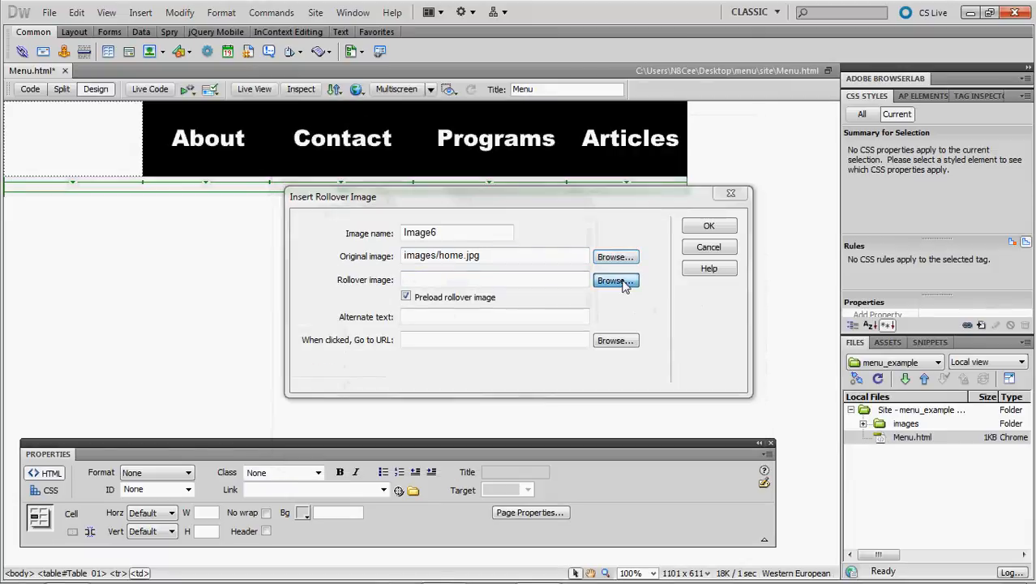
pyautogui.scroll(-2, 511, 290)
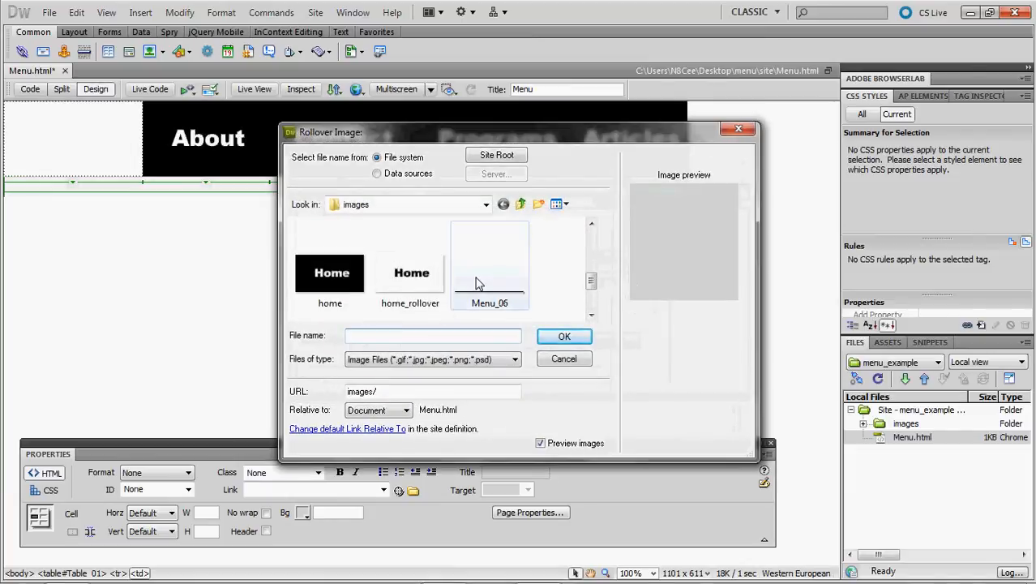
pyautogui.doubleClick(412, 274)
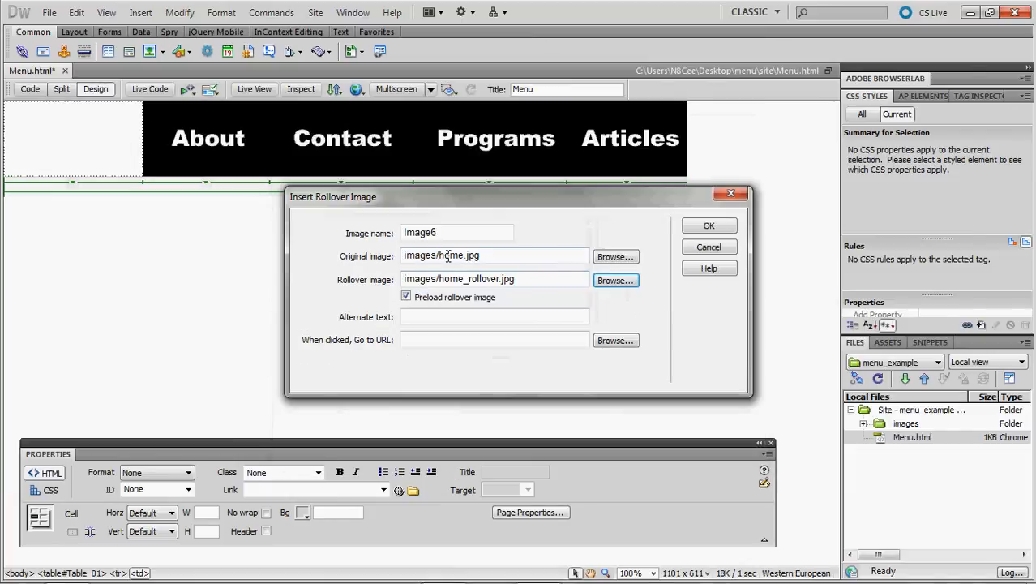
# Step: Name the rollover image Home, give it the alternate text Home, and insert it into the cell
pyautogui.moveTo(450, 236); pyautogui.dragTo(387, 239)
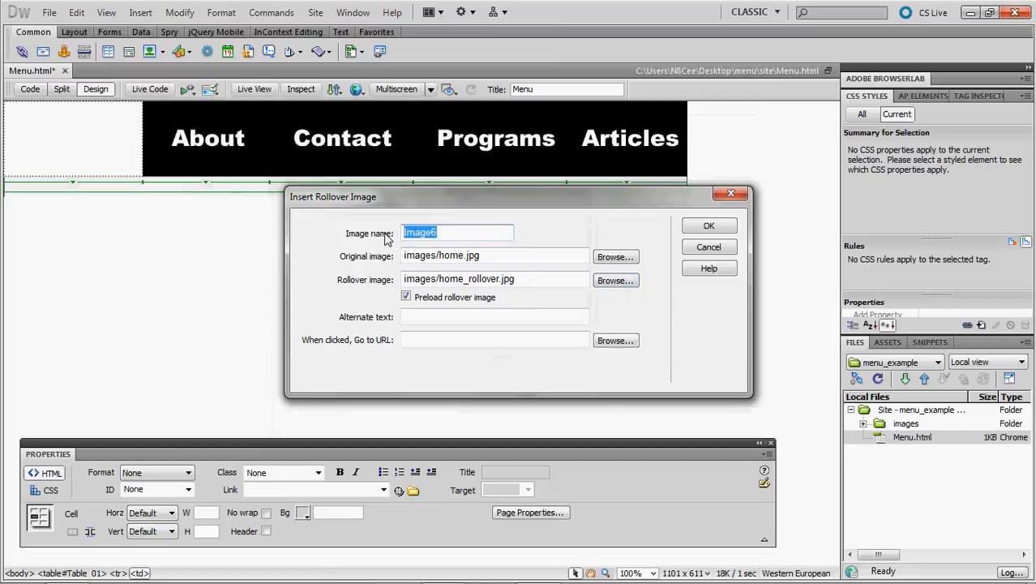
pyautogui.write('Home')
pyautogui.press('Tab')
pyautogui.press('Tab')
pyautogui.press('Tab')
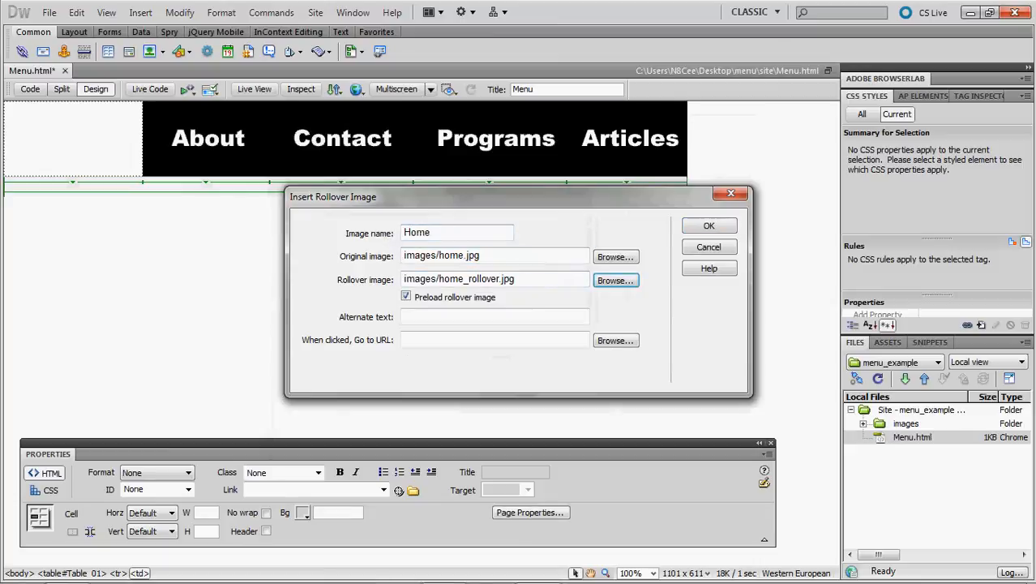
pyautogui.press('Tab')
pyautogui.press('Tab')
pyautogui.write('Hojme')
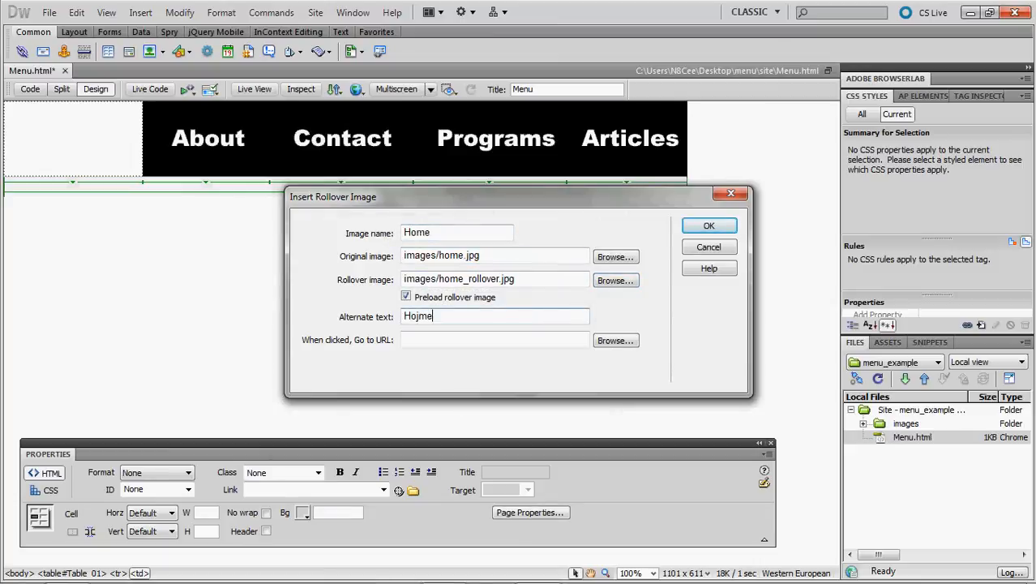
pyautogui.press('BackSpace')
pyautogui.press('BackSpace')
pyautogui.write('me')
pyautogui.click(702, 227)
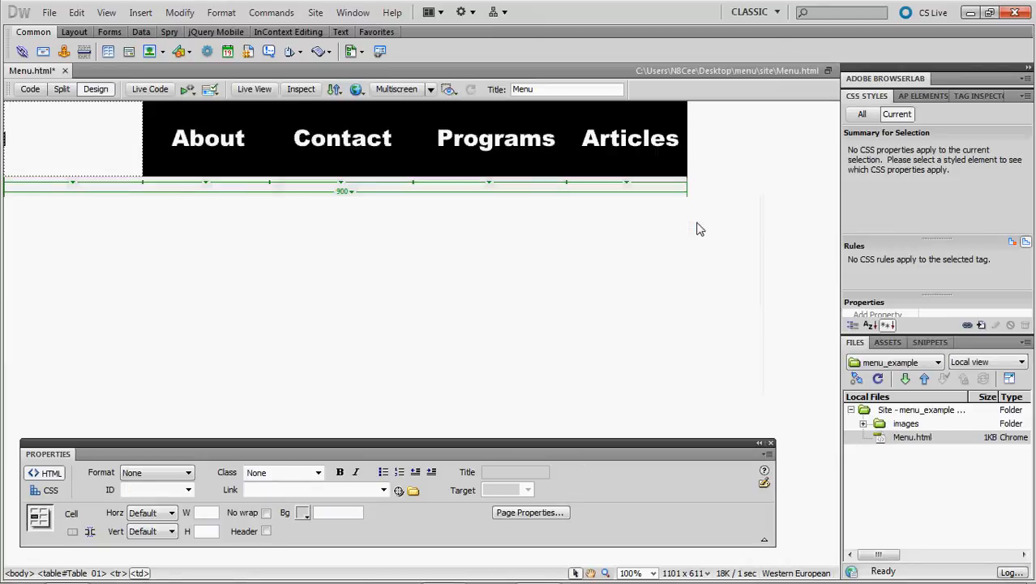
# Step: Delete the About menu image and start a rollover image named About in its cell
pyautogui.click(219, 141)
pyautogui.press('Delete')
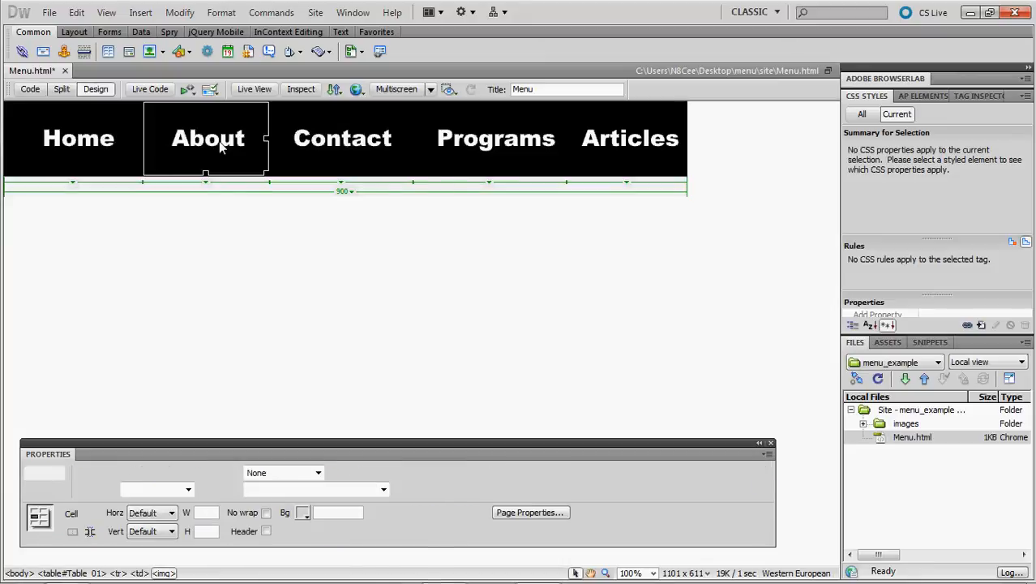
pyautogui.click(142, 15)
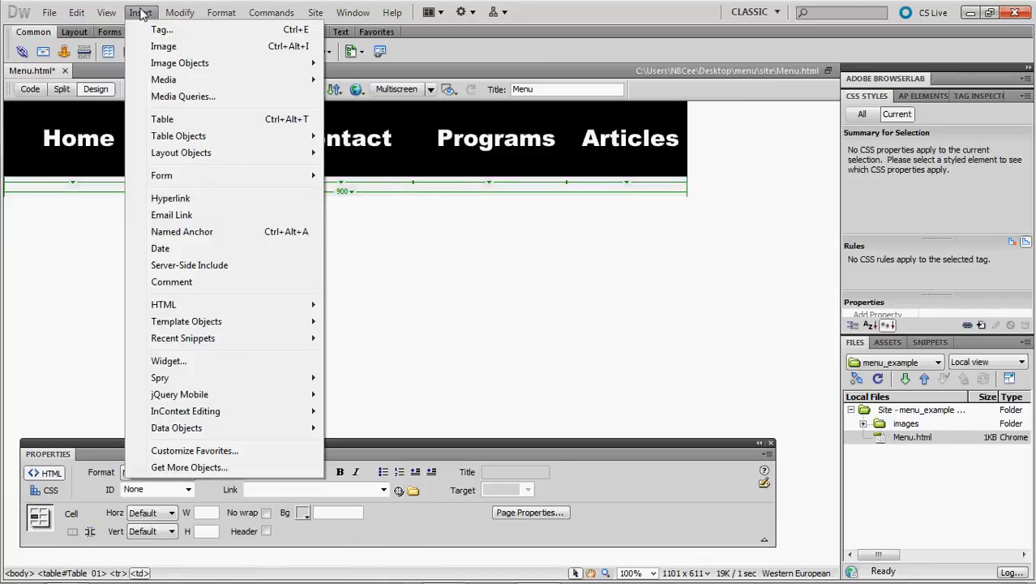
pyautogui.moveTo(227, 63)
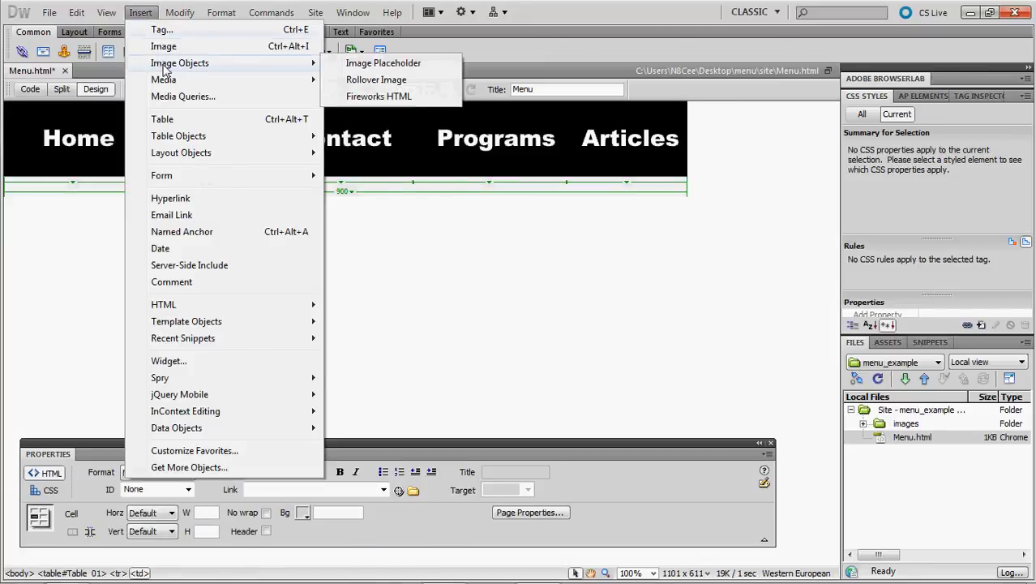
pyautogui.click(378, 80)
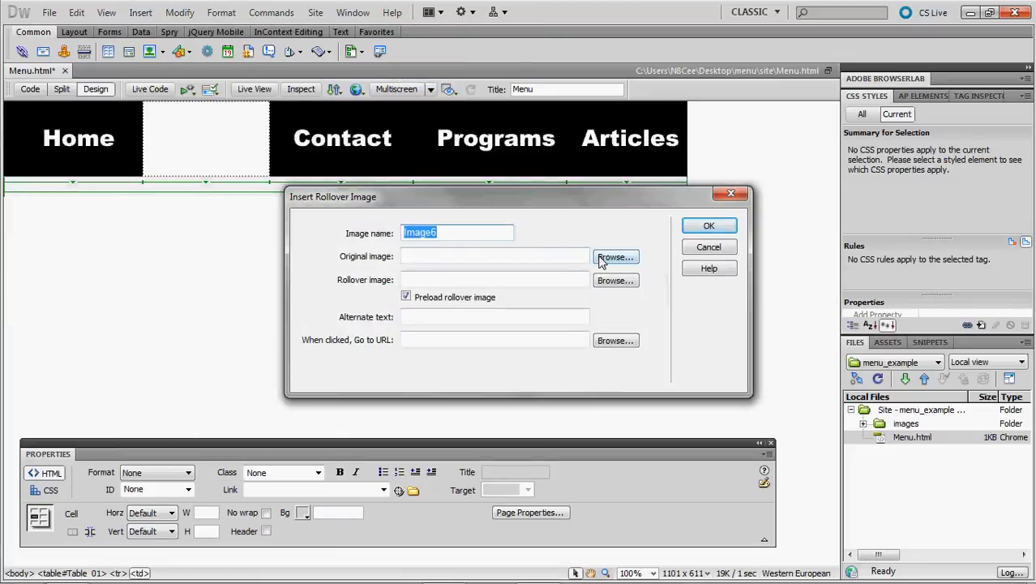
pyautogui.write('About')
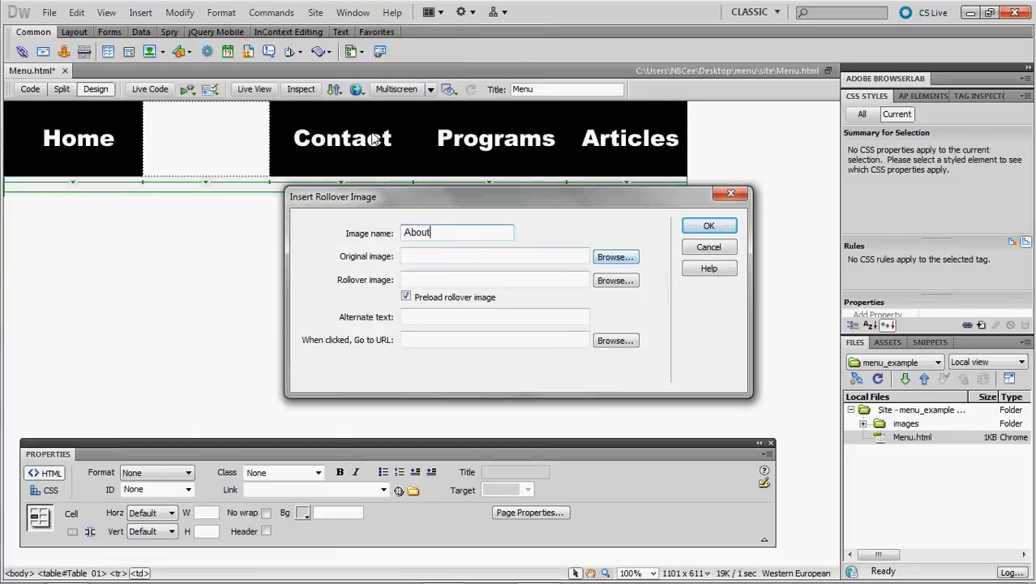
# Step: Insert the About rollover with images/about.jpg as the original image and images/about_rollover.jpg as the rollover image
pyautogui.click(615, 256)
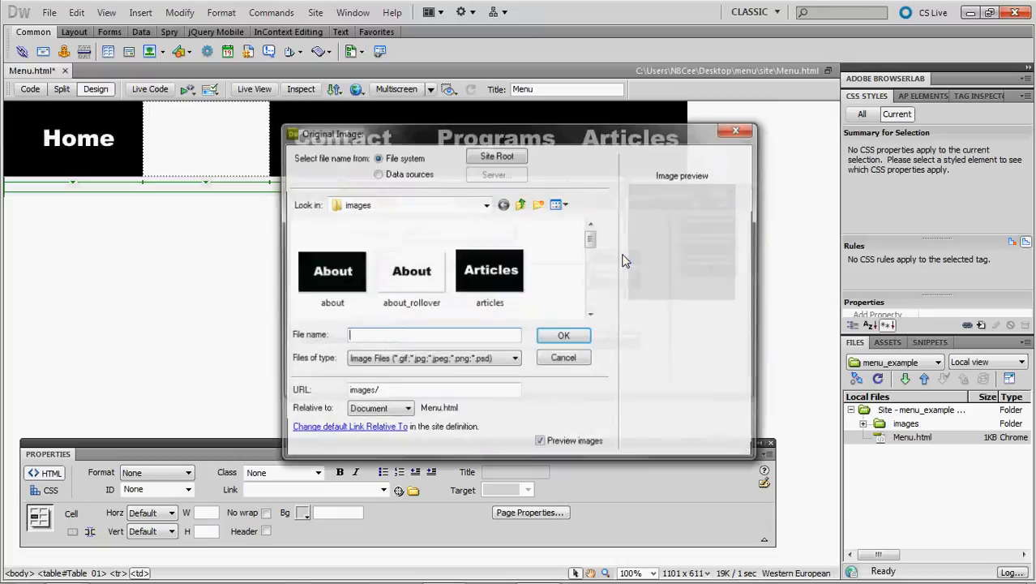
pyautogui.doubleClick(357, 275)
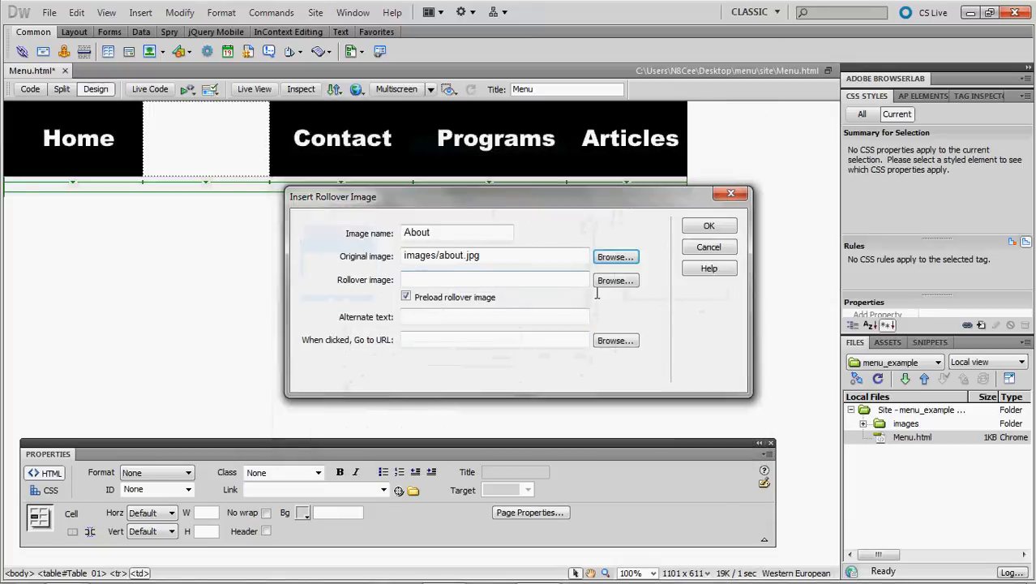
pyautogui.click(601, 282)
pyautogui.doubleClick(410, 277)
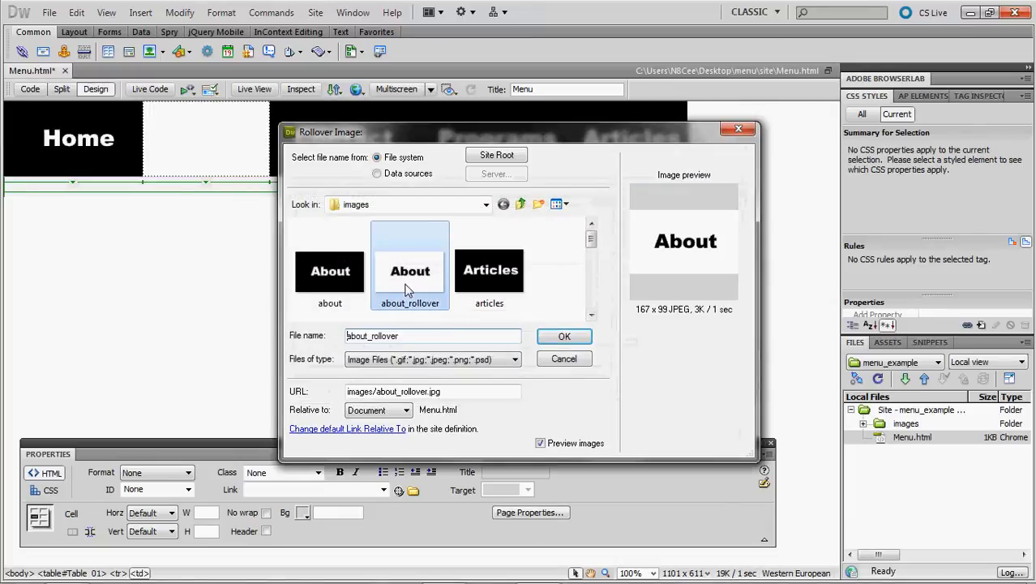
pyautogui.click(711, 227)
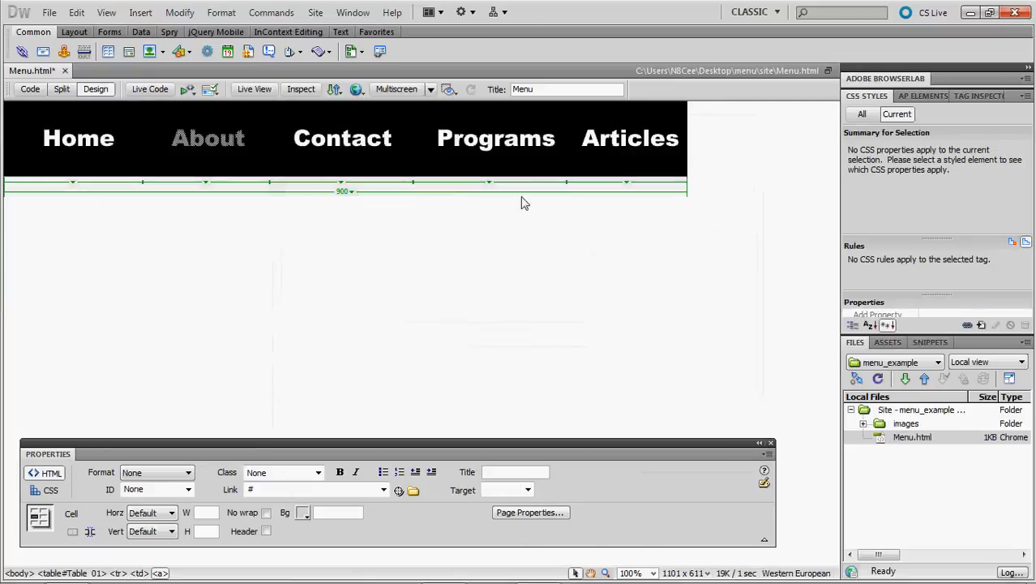
# Step: Delete the Contact menu image and start a rollover image named Contact in its cell
pyautogui.click(352, 139)
pyautogui.press('Delete')
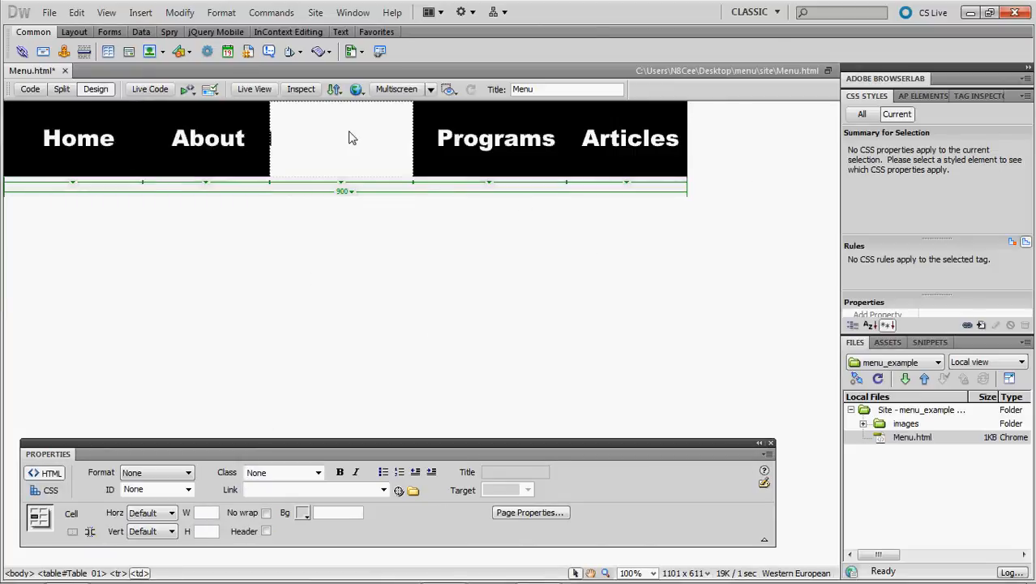
pyautogui.click(142, 12)
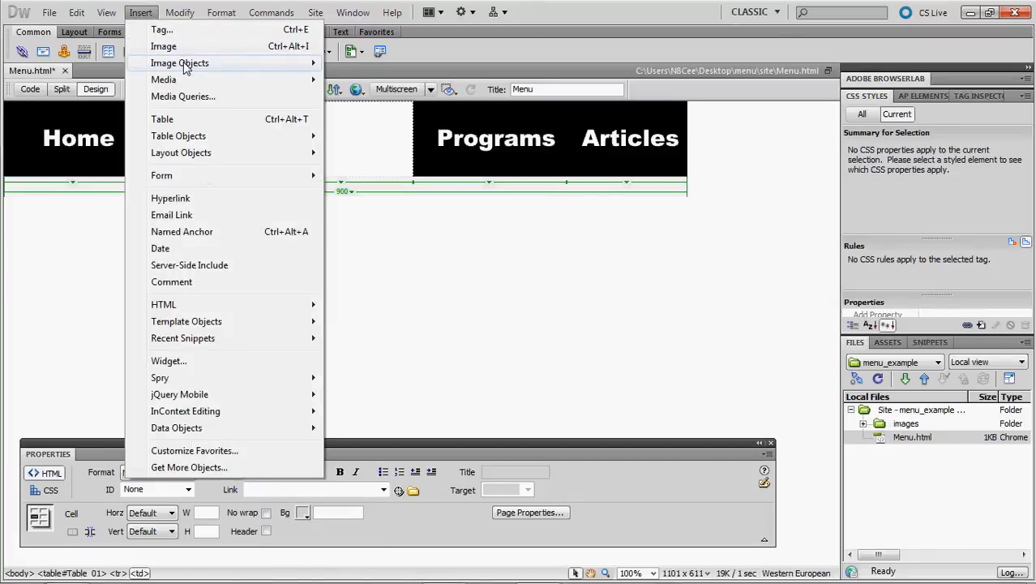
pyautogui.moveTo(185, 63)
pyautogui.click(353, 81)
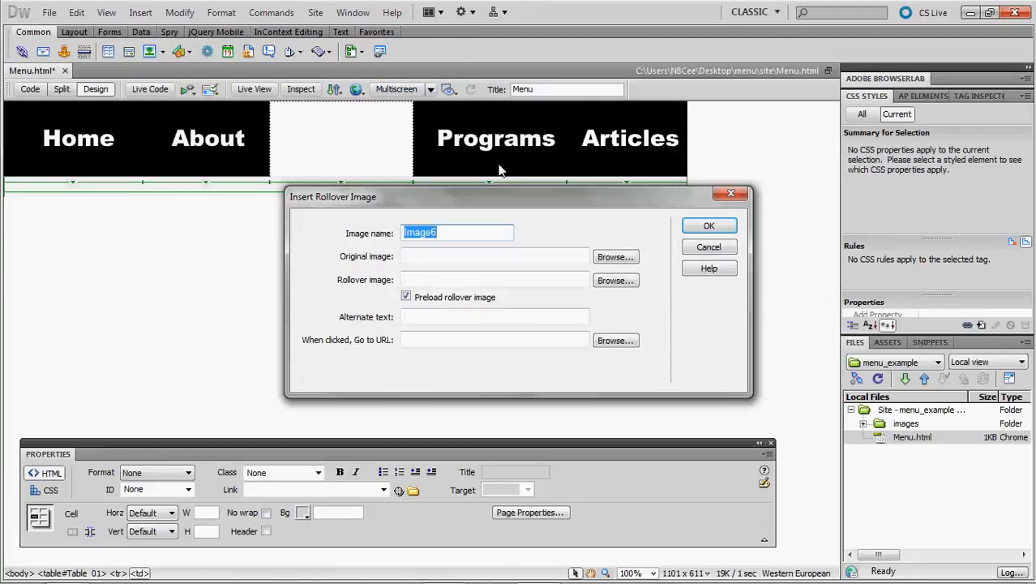
pyautogui.write('Contact')
# Step: Insert the Contact rollover with images/contact.jpg as the original image and images/contact_rollover.jpg as the rollover image
pyautogui.click(600, 257)
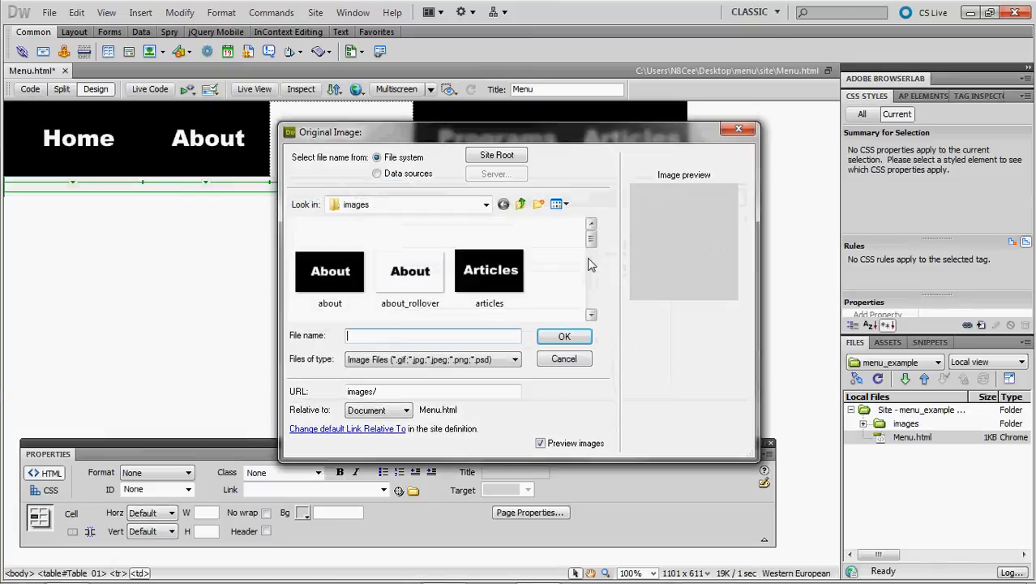
pyautogui.scroll(-2, 544, 283)
pyautogui.click(390, 268)
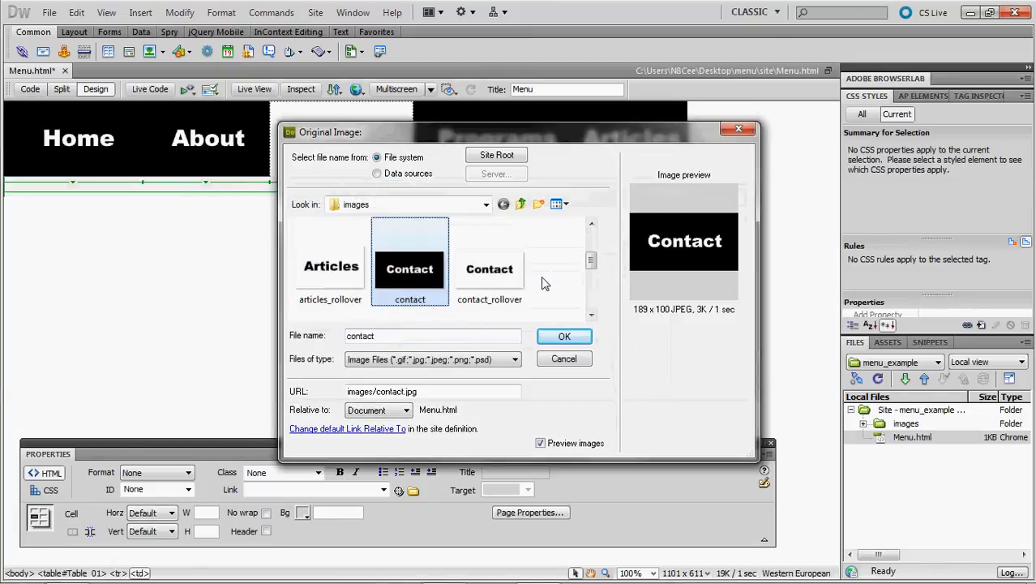
pyautogui.doubleClick(390, 268)
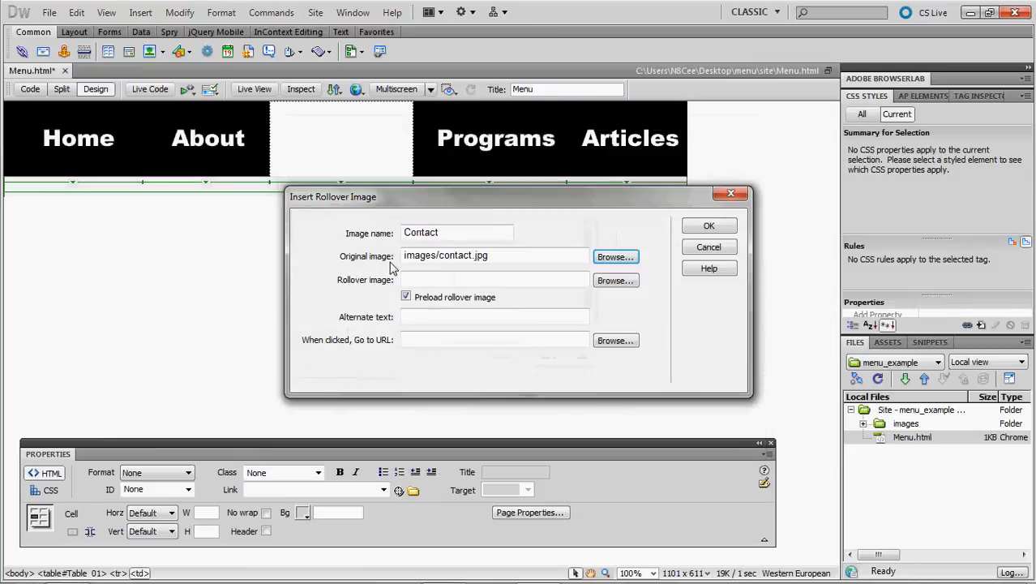
pyautogui.click(614, 280)
pyautogui.write('c')
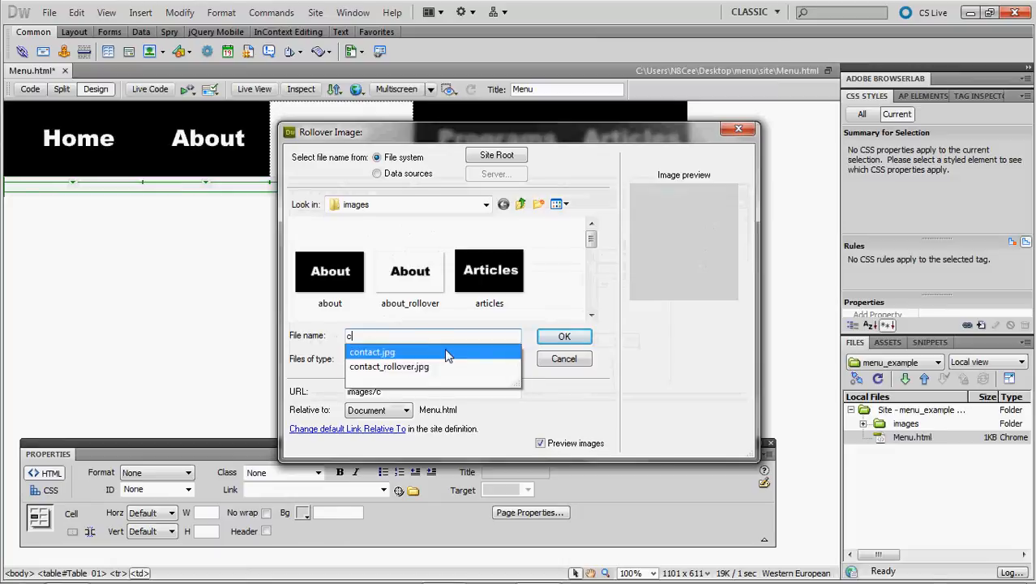
pyautogui.click(409, 369)
pyautogui.click(552, 340)
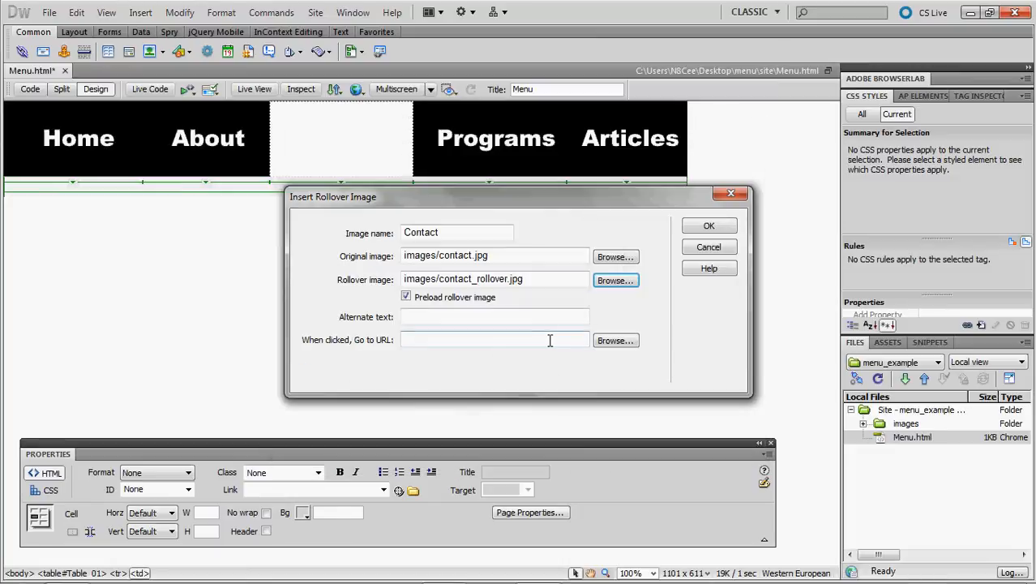
pyautogui.click(713, 230)
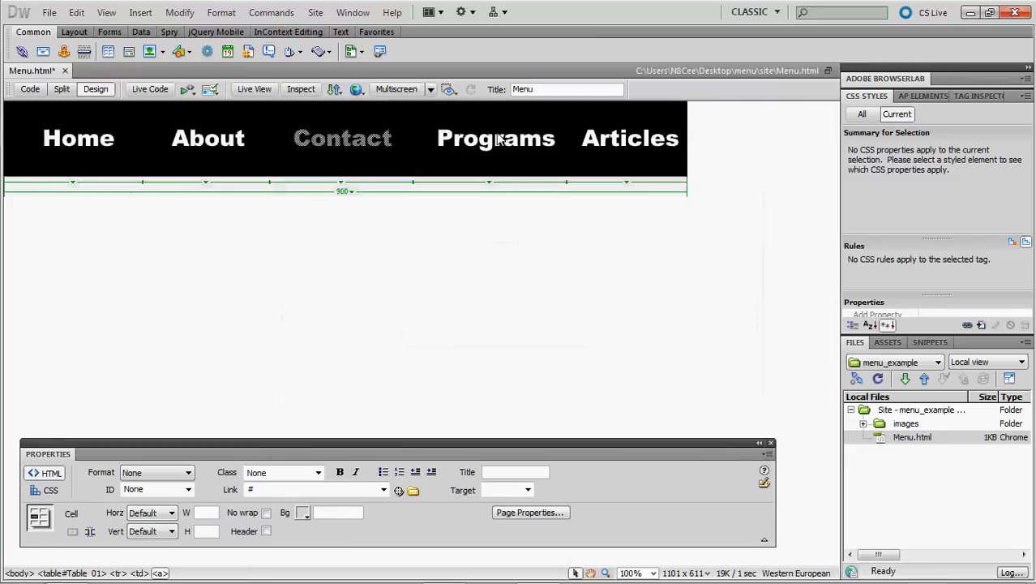
# Step: Delete the Programs menu image and start a rollover image in its empty cell
pyautogui.click(501, 139)
pyautogui.press('Delete')
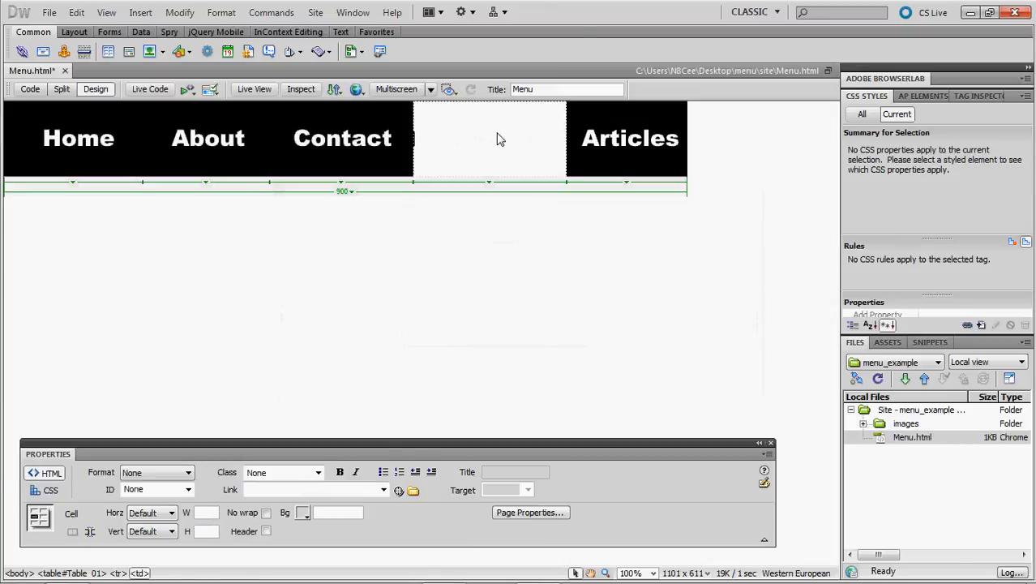
pyautogui.click(140, 13)
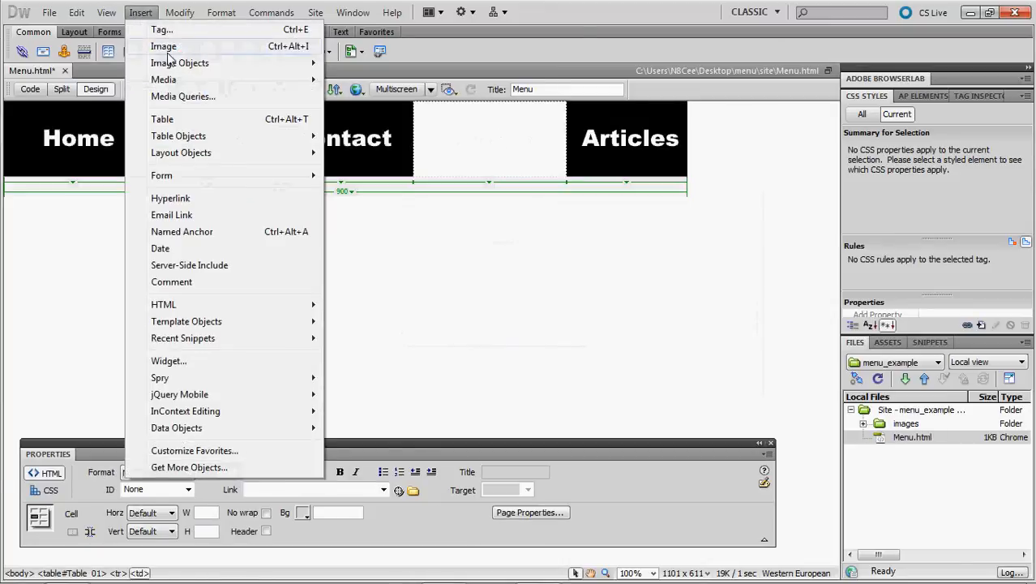
pyautogui.moveTo(173, 63)
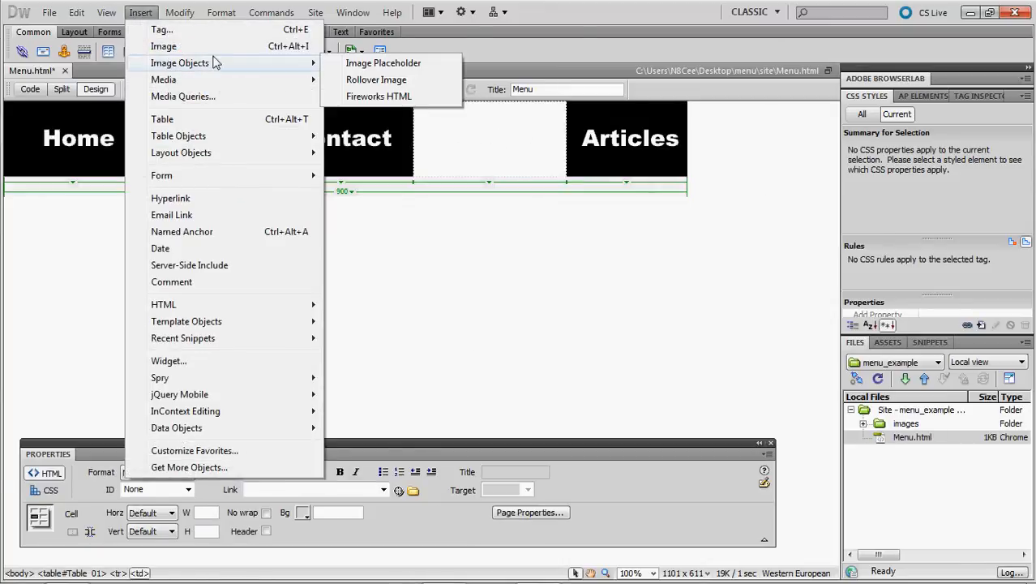
pyautogui.click(357, 80)
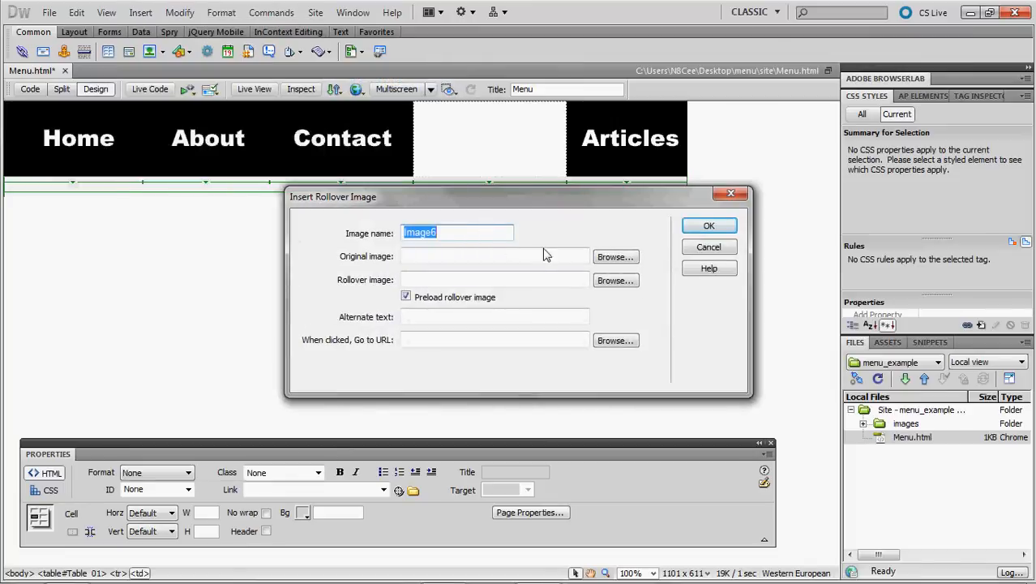
# Step: Use images/programs.jpg as the original image and name the rollover image Programs
pyautogui.click(617, 258)
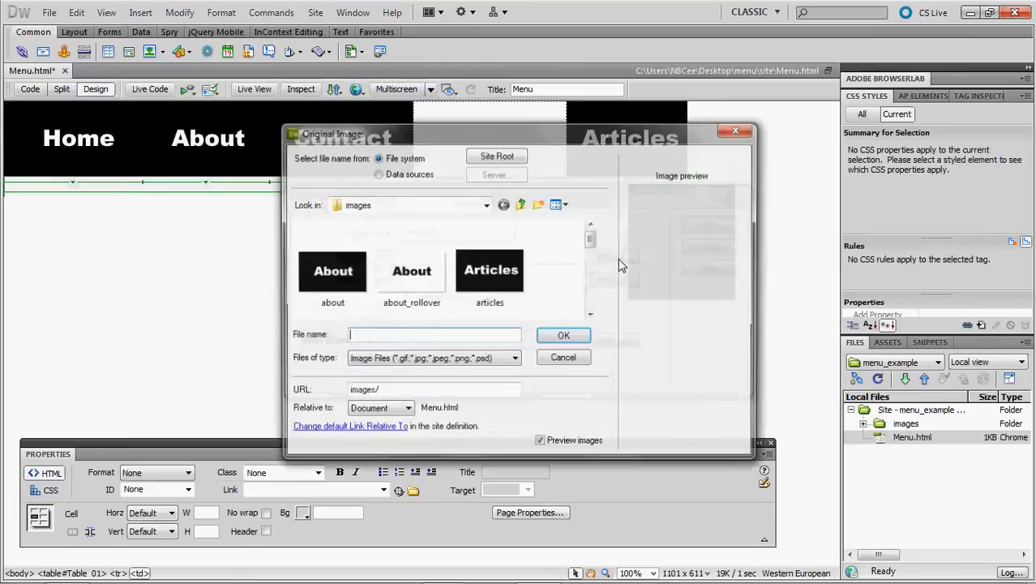
pyautogui.scroll(-2, 591, 279)
pyautogui.scroll(-2, 592, 288)
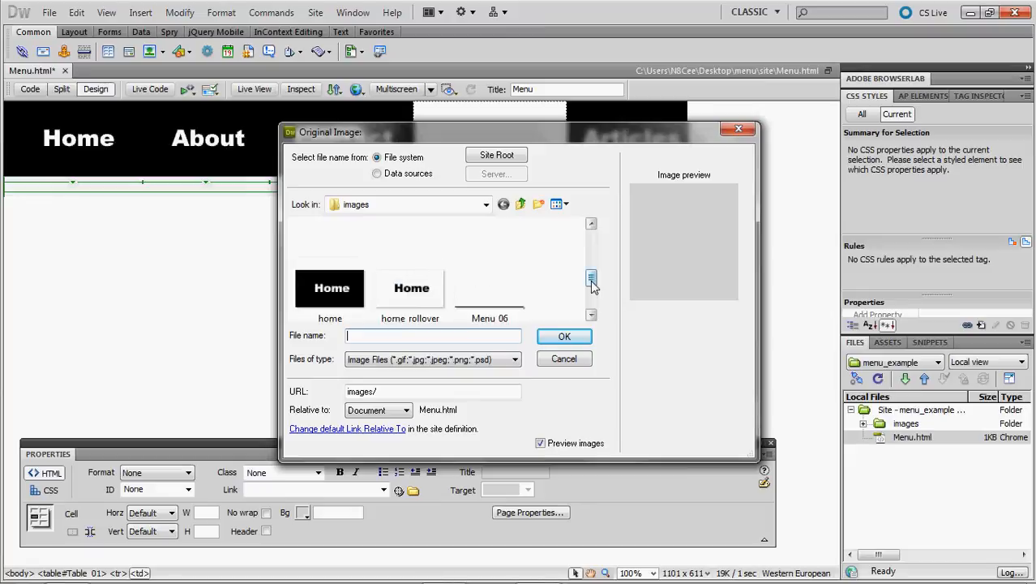
pyautogui.scroll(-2, 592, 285)
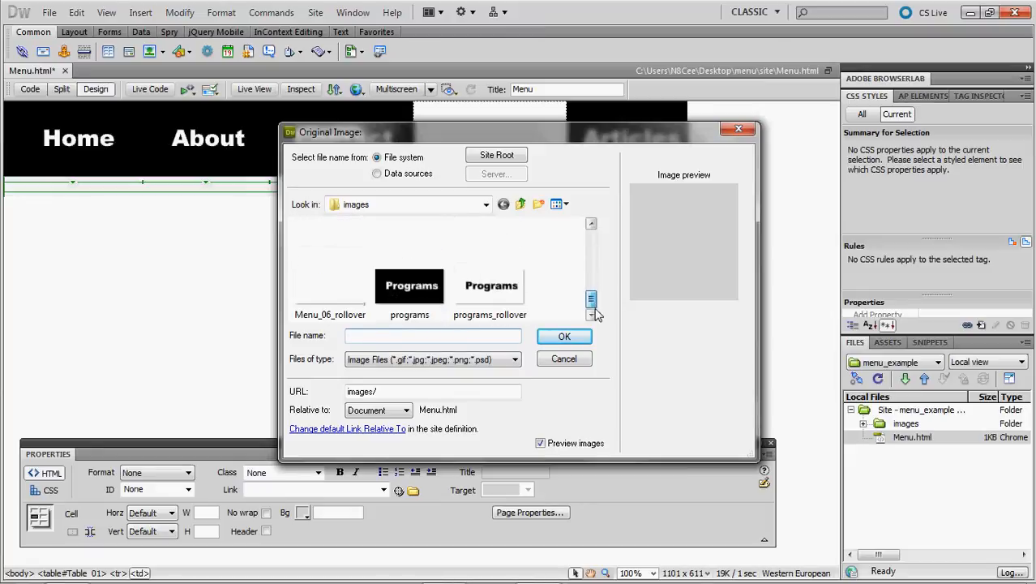
pyautogui.doubleClick(421, 284)
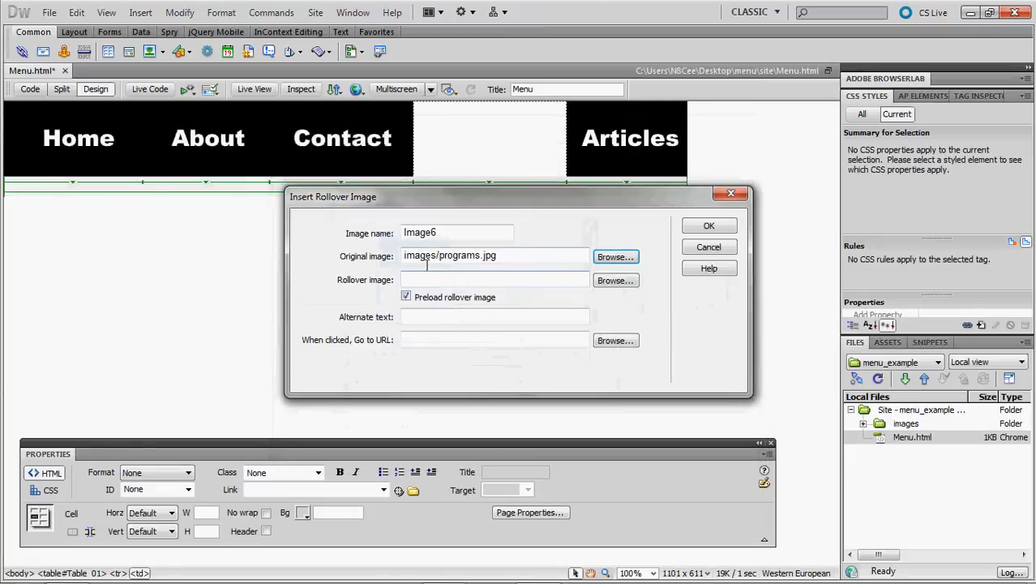
pyautogui.doubleClick(431, 235)
pyautogui.write('p')
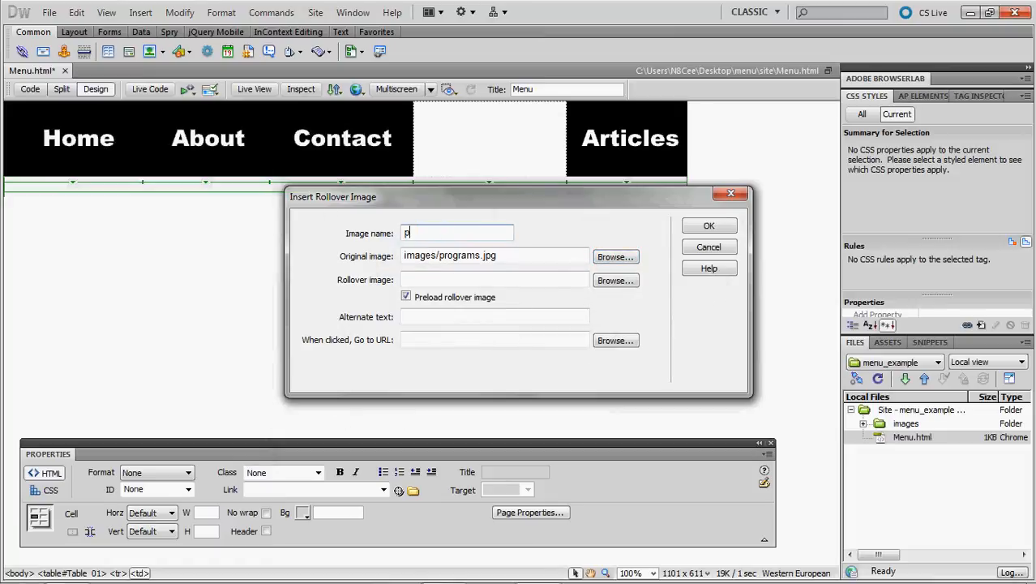
pyautogui.press('BackSpace')
pyautogui.write('Programs')
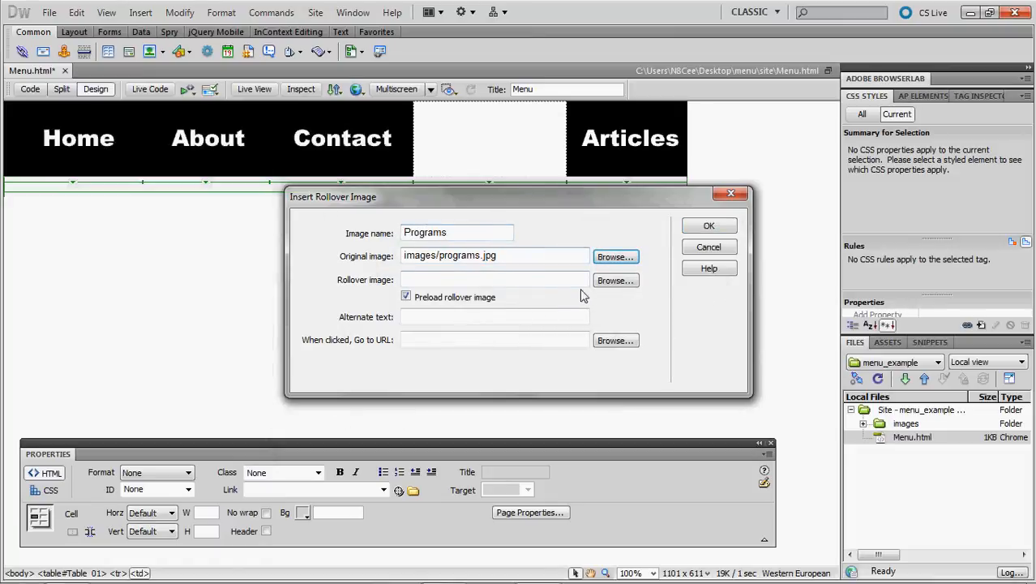
# Step: Set images/programs_rollover.jpg as the rollover image and insert the Programs rollover
pyautogui.click(617, 281)
pyautogui.write('pro')
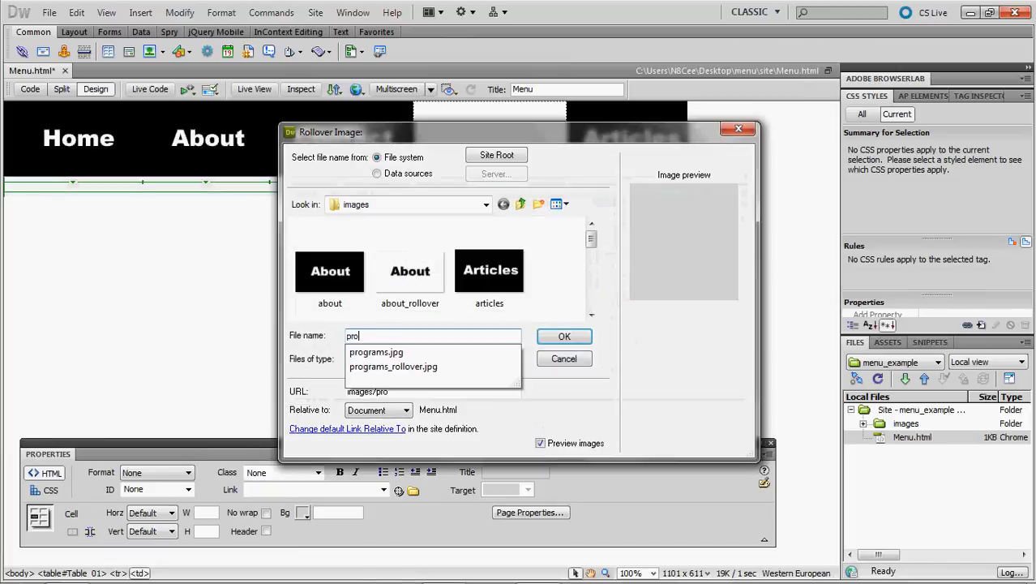
pyautogui.click(412, 370)
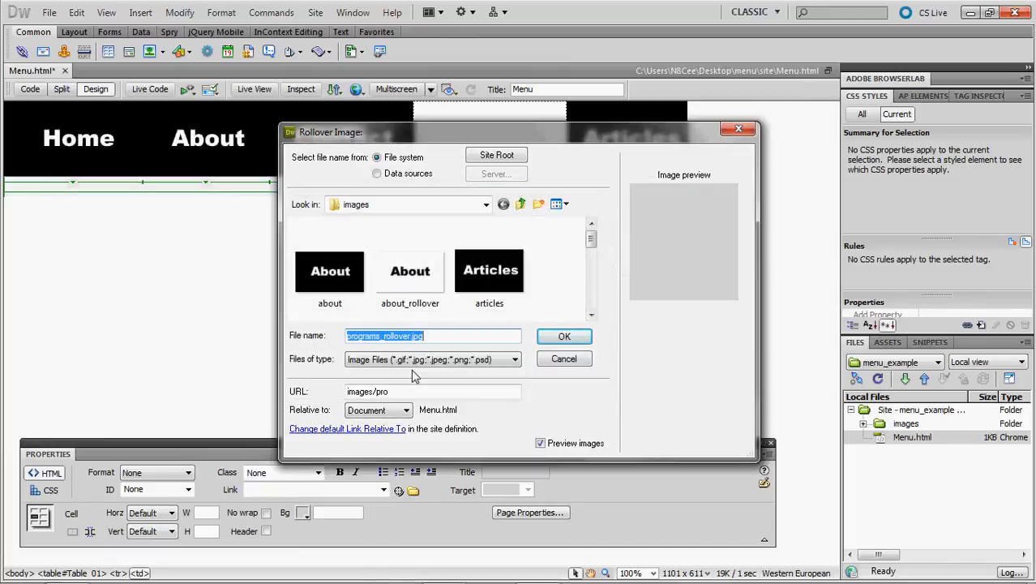
pyautogui.click(576, 339)
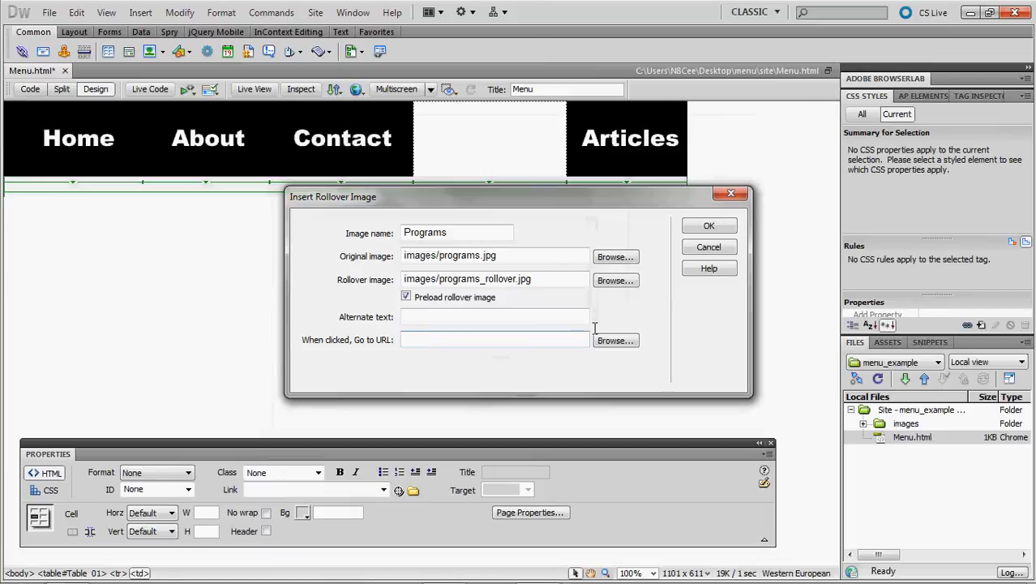
pyautogui.click(724, 227)
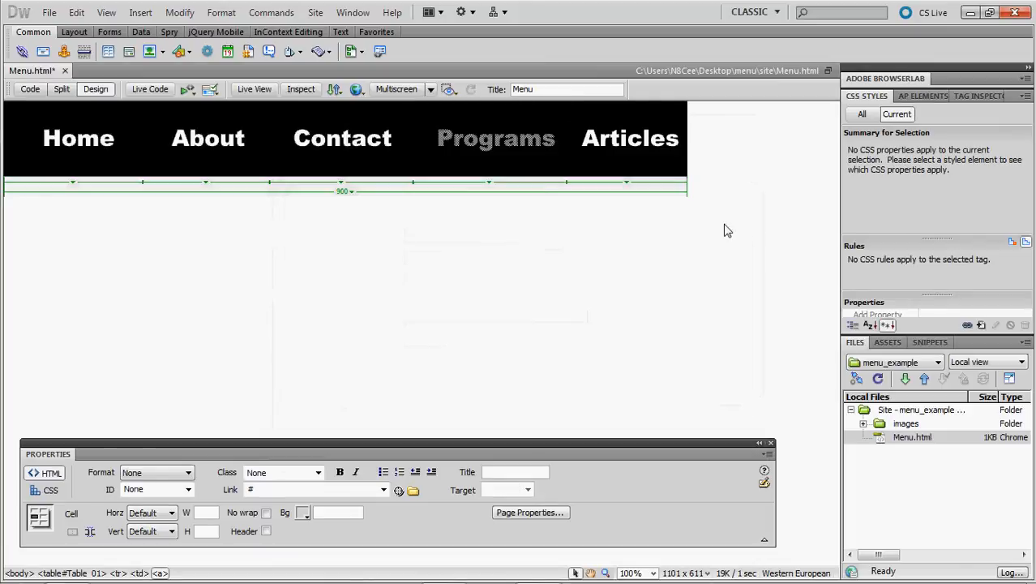
# Step: Delete the Articles menu image and start a rollover image named Articles in its cell
pyautogui.click(654, 146)
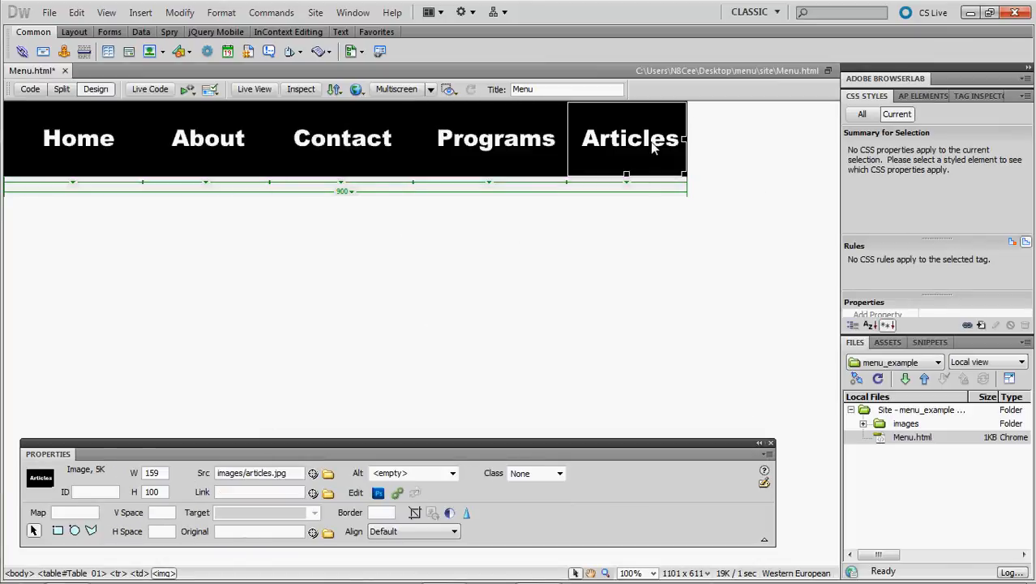
pyautogui.press('Delete')
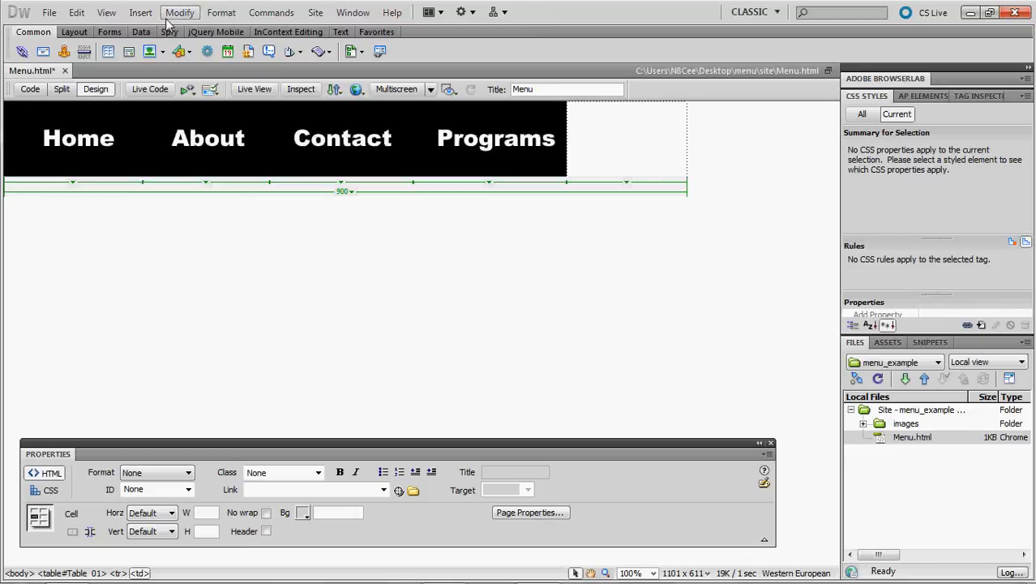
pyautogui.click(142, 12)
pyautogui.moveTo(162, 64)
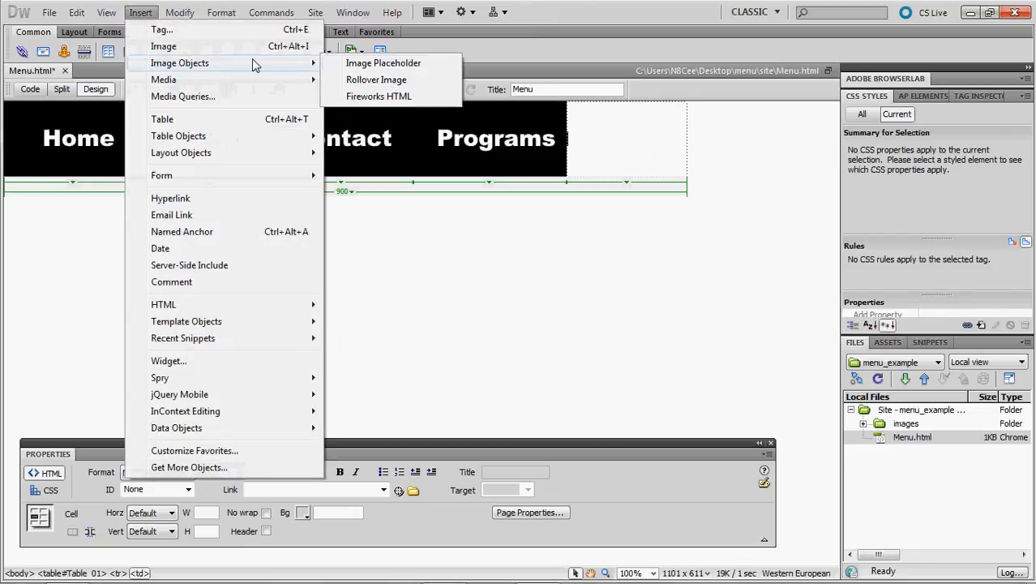
pyautogui.click(376, 80)
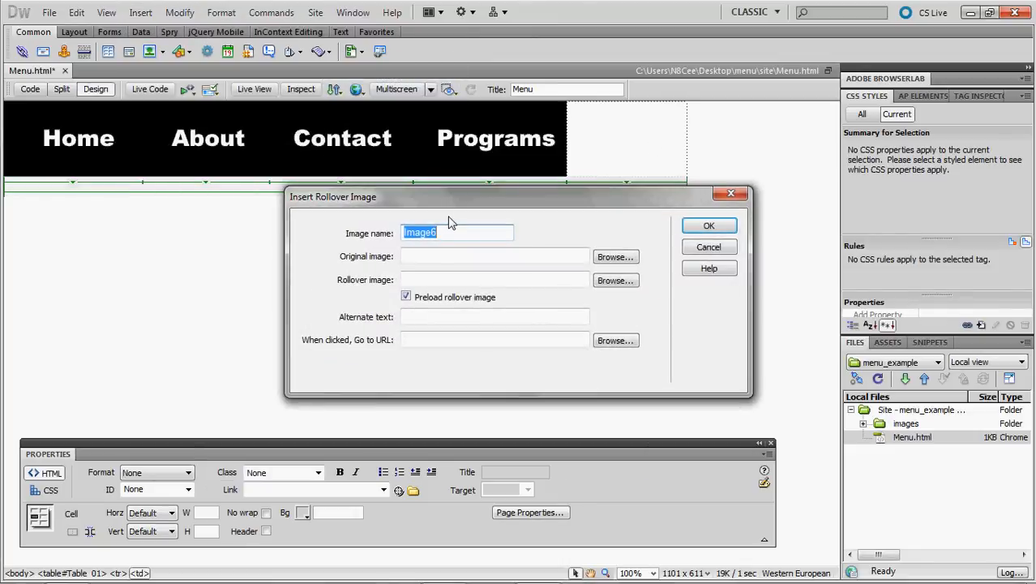
pyautogui.write('a')
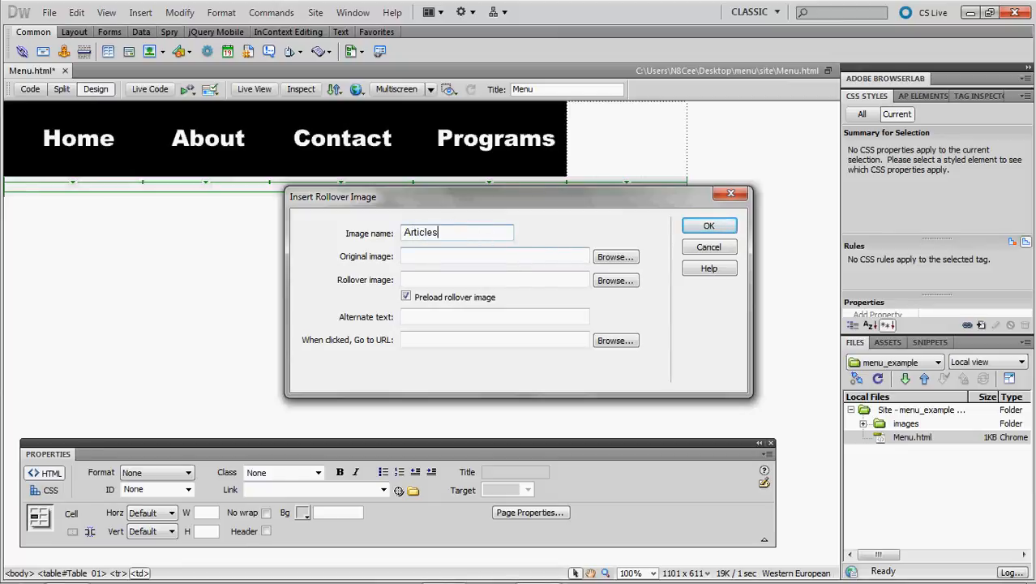
# Step: Insert the Articles rollover with images/articles.jpg as the original image and images/articles_rollover.jpg as the rollover image
pyautogui.click(633, 259)
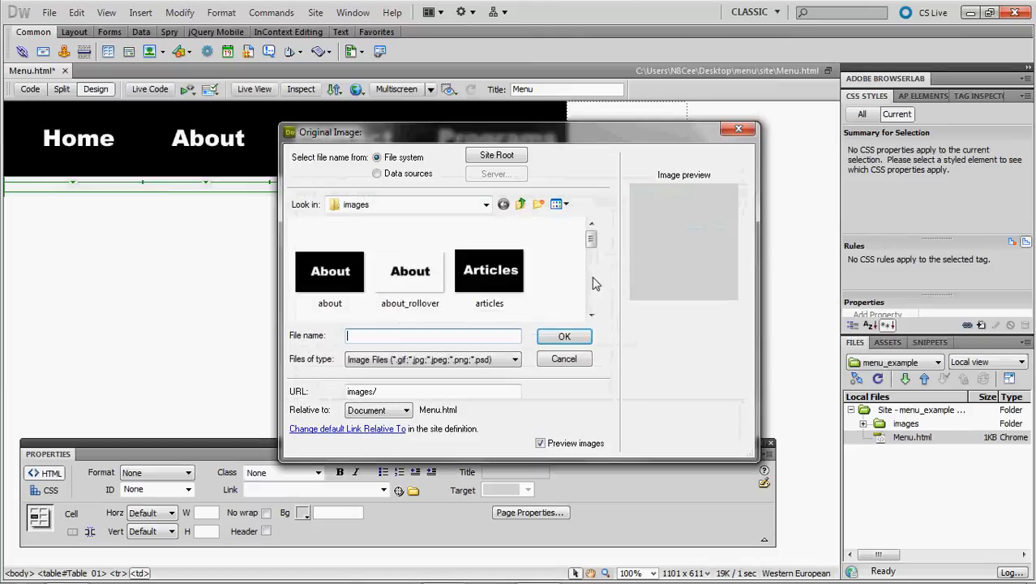
pyautogui.doubleClick(475, 298)
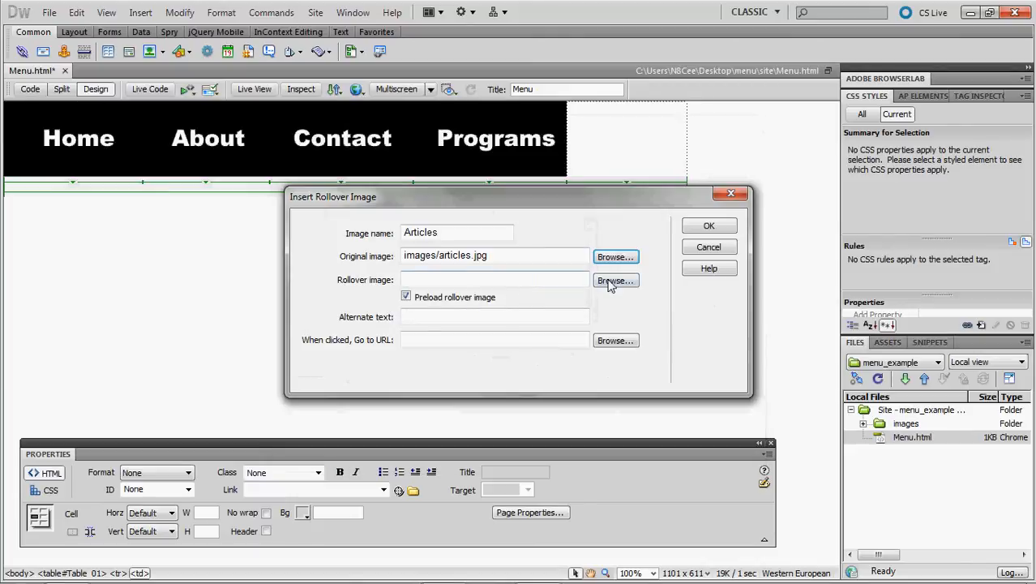
pyautogui.click(614, 280)
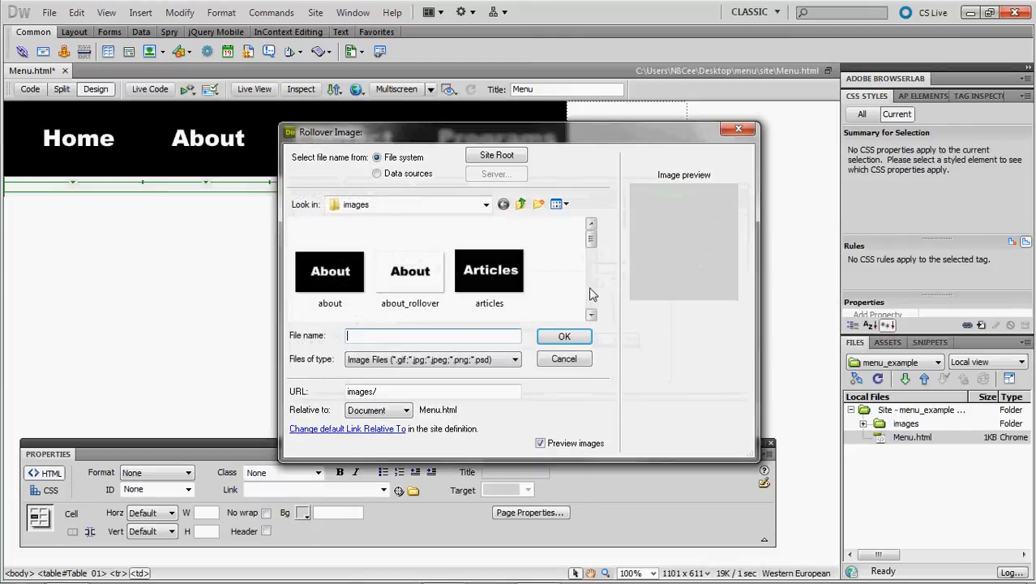
pyautogui.click(592, 290)
pyautogui.doubleClick(339, 280)
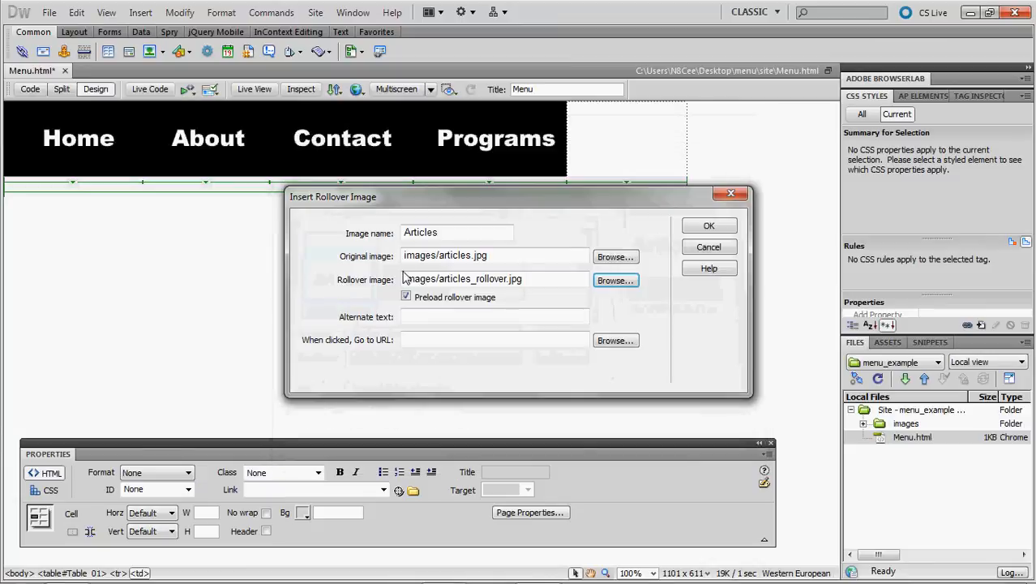
pyautogui.click(703, 227)
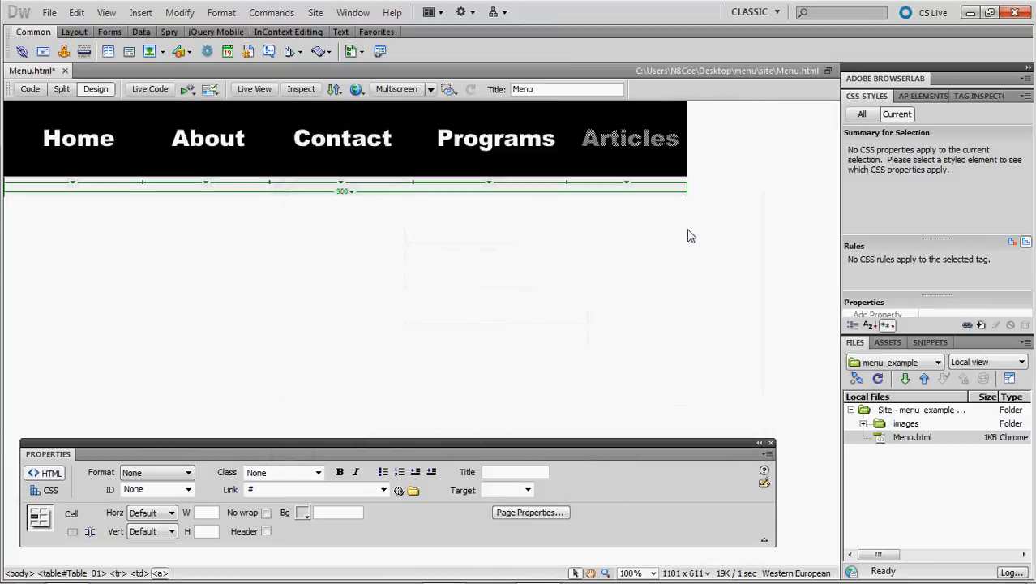
# Step: Save Menu.html, then switch to the menu folder in Windows Explorer and open the site folder's Menu page in Chrome
pyautogui.hotkey('ctrl', 's')
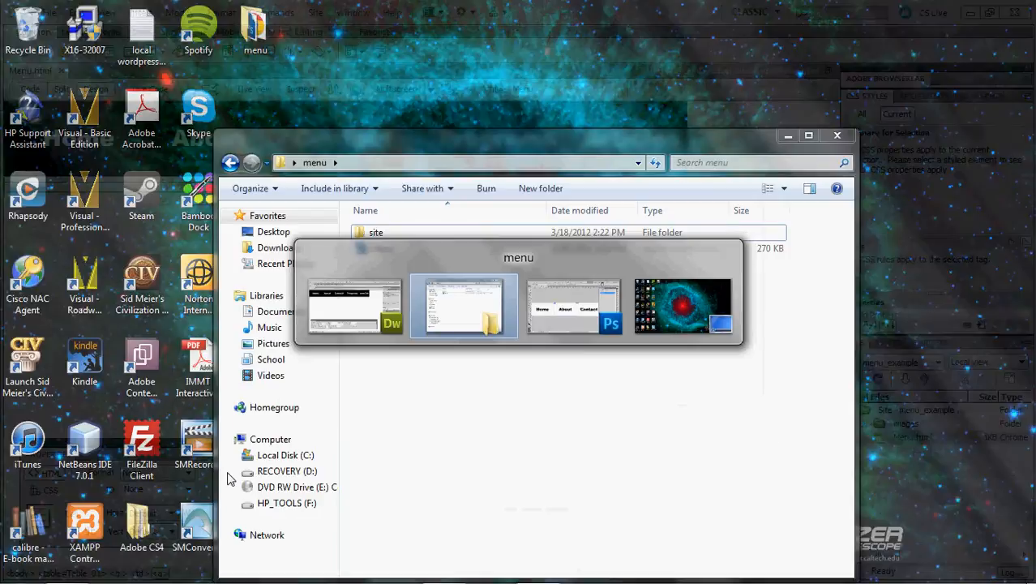
pyautogui.hotkey('alt', 'Tab')
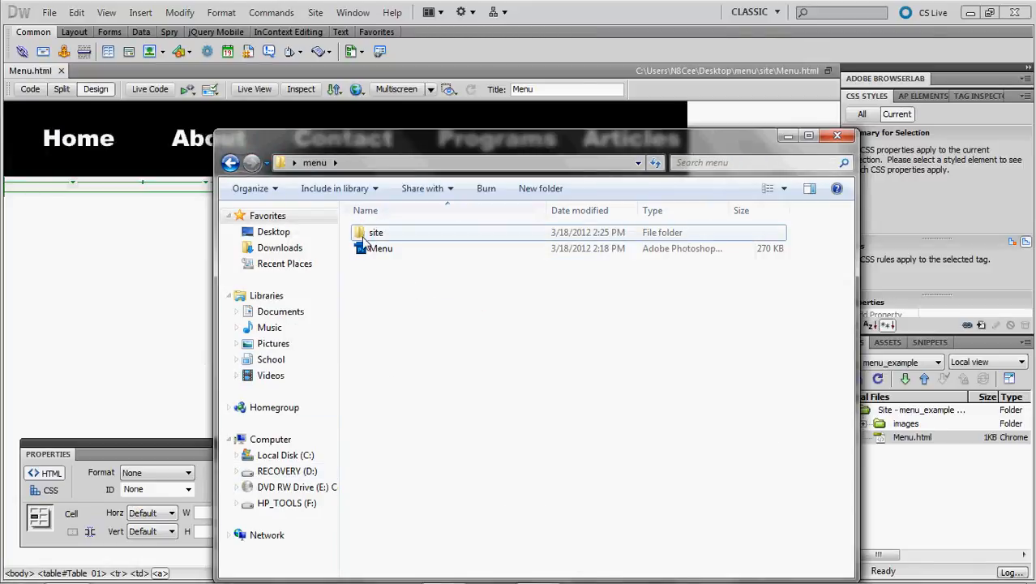
pyautogui.doubleClick(373, 232)
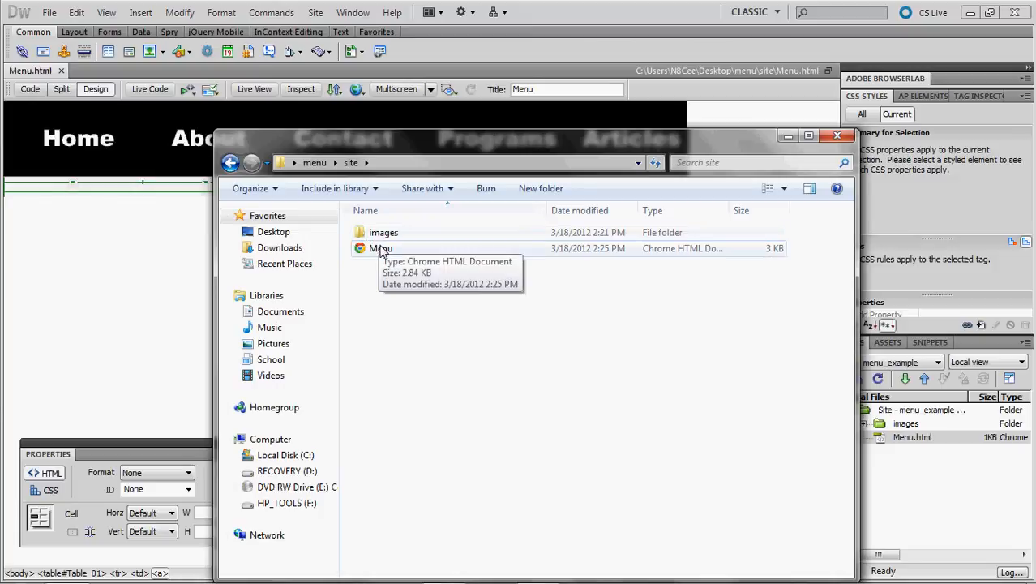
pyautogui.doubleClick(382, 251)
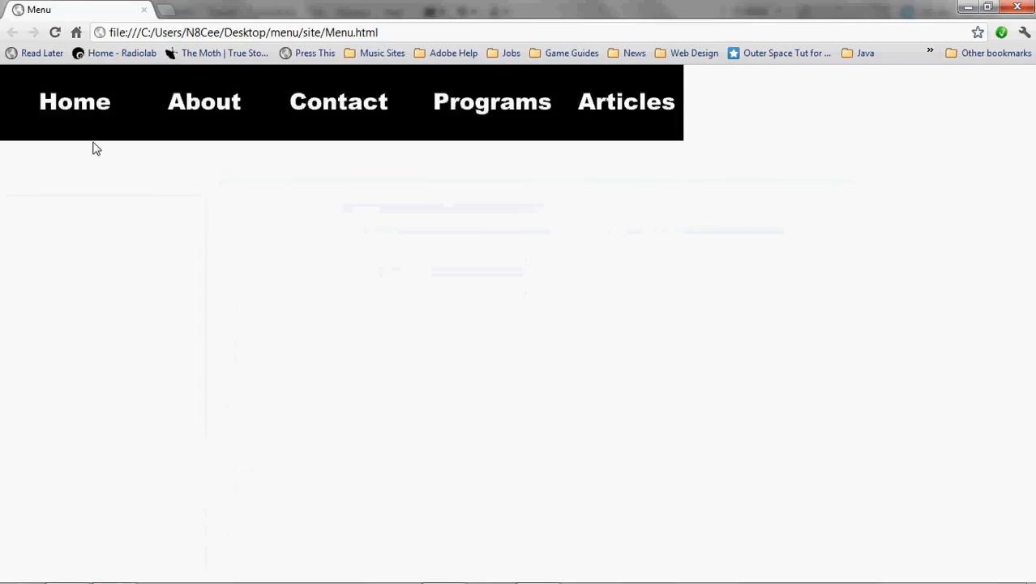